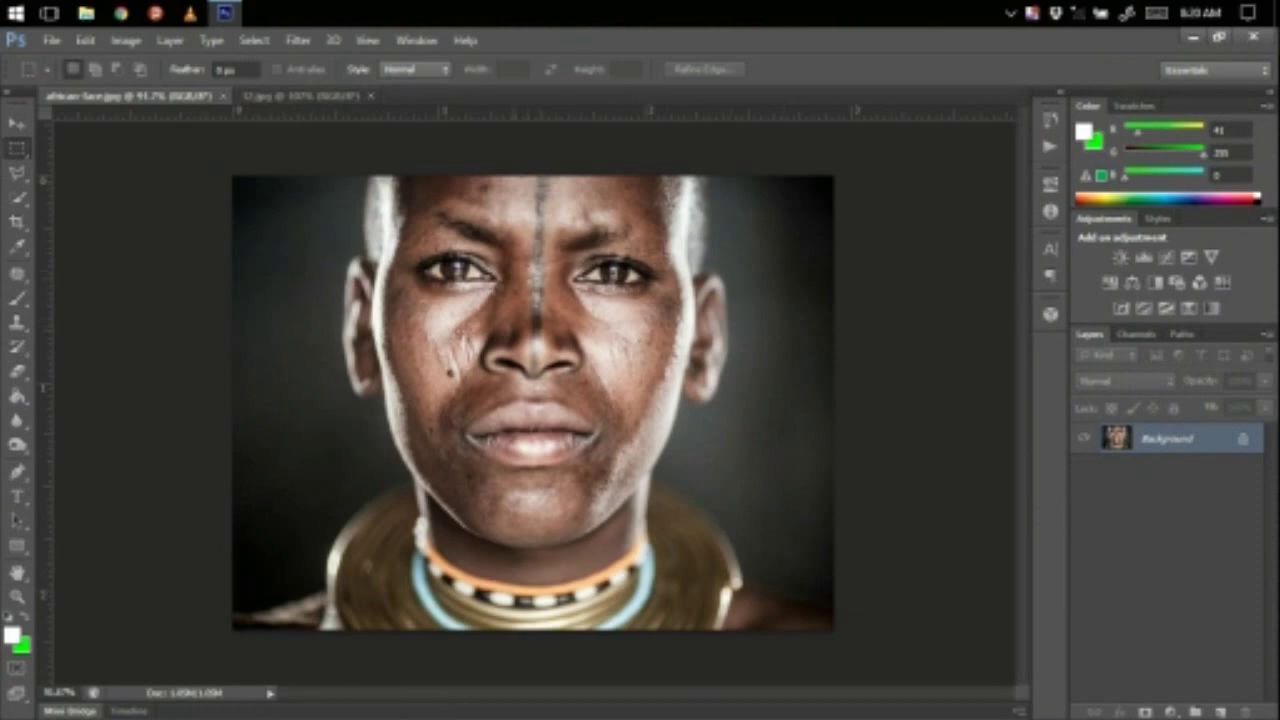
Step: Compare the original portrait with the painted example image, and close the example document
{"action": "left_click", "coordinate": [305, 95]}
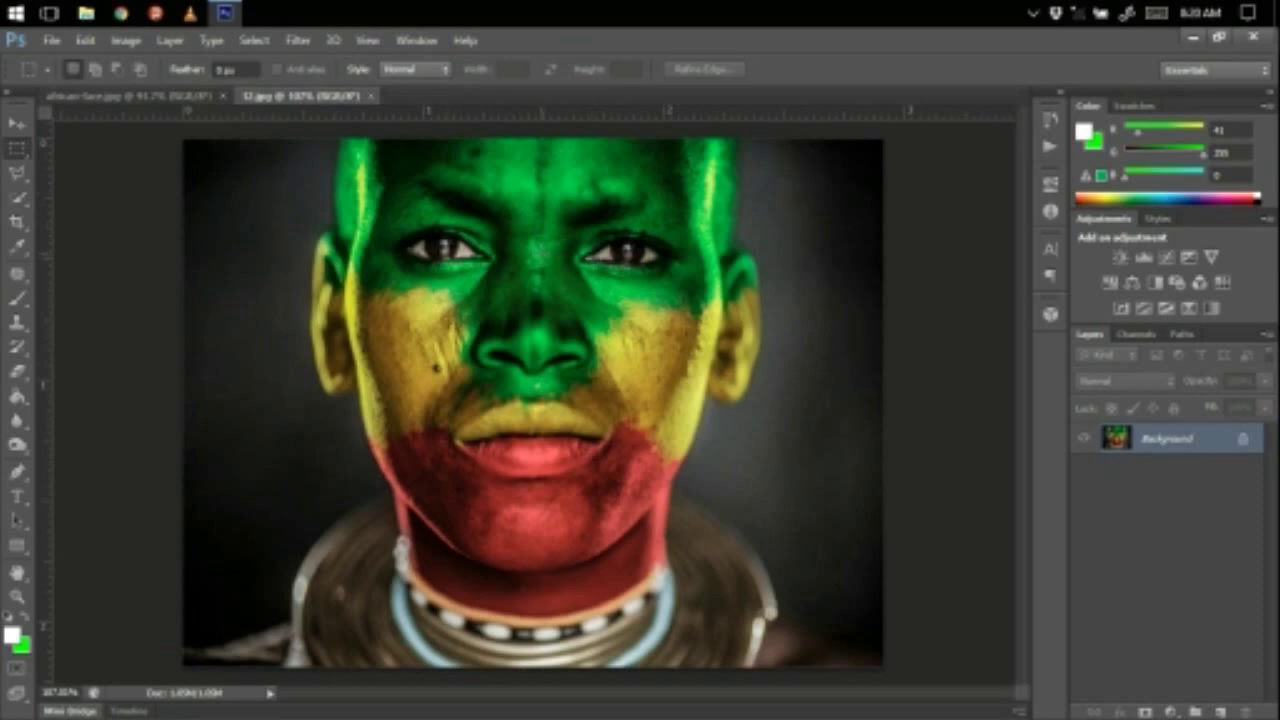
{"action": "left_click", "coordinate": [182, 98]}
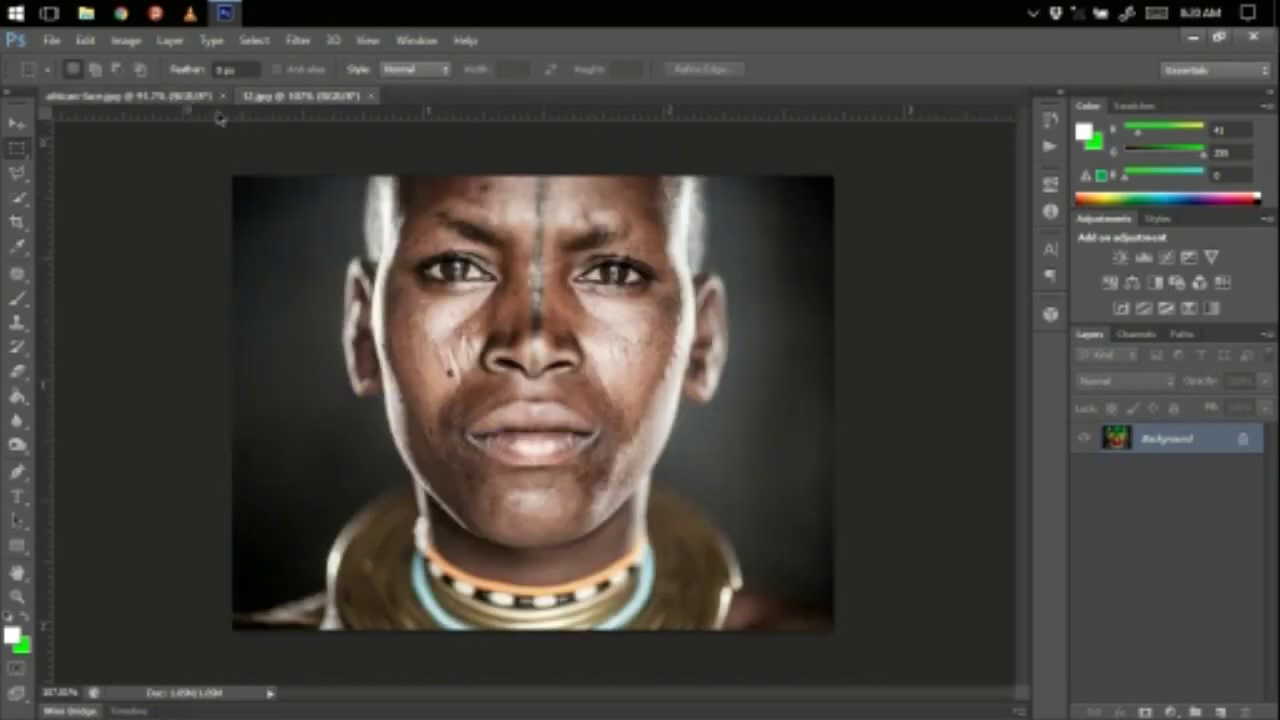
{"action": "left_click", "coordinate": [295, 98]}
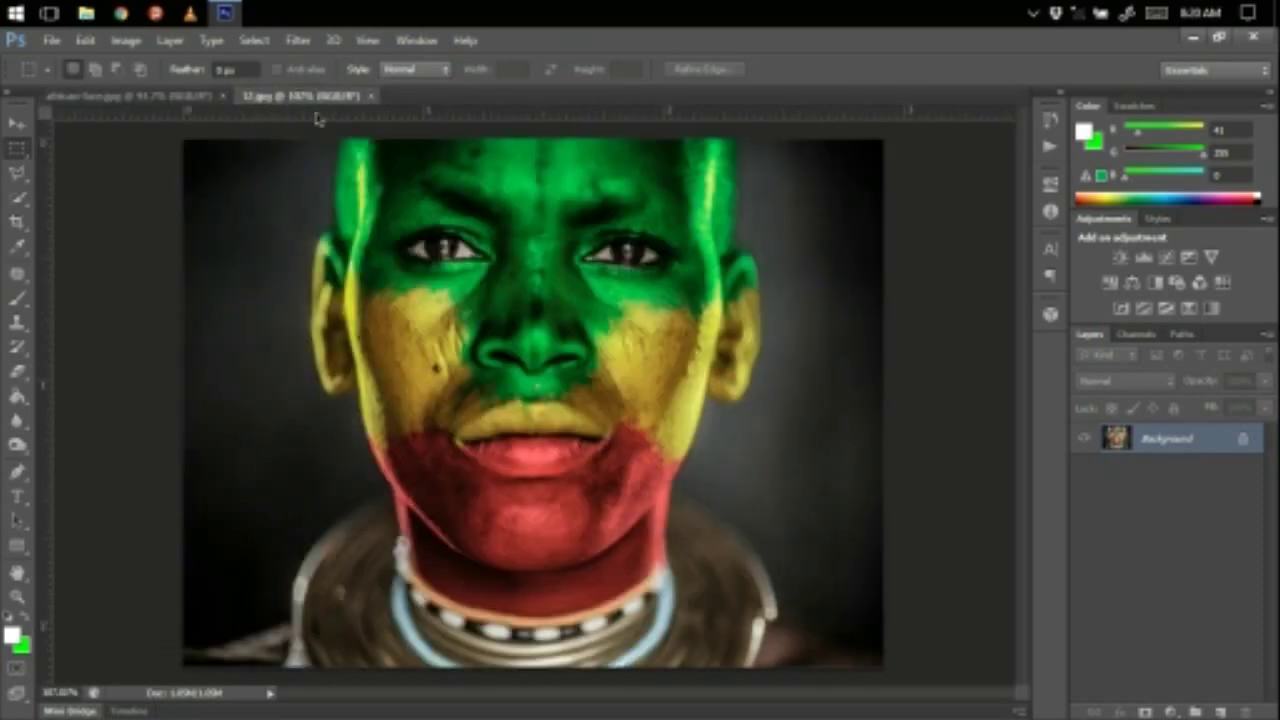
{"action": "left_click", "coordinate": [372, 96]}
{"action": "left_click", "coordinate": [660, 313]}
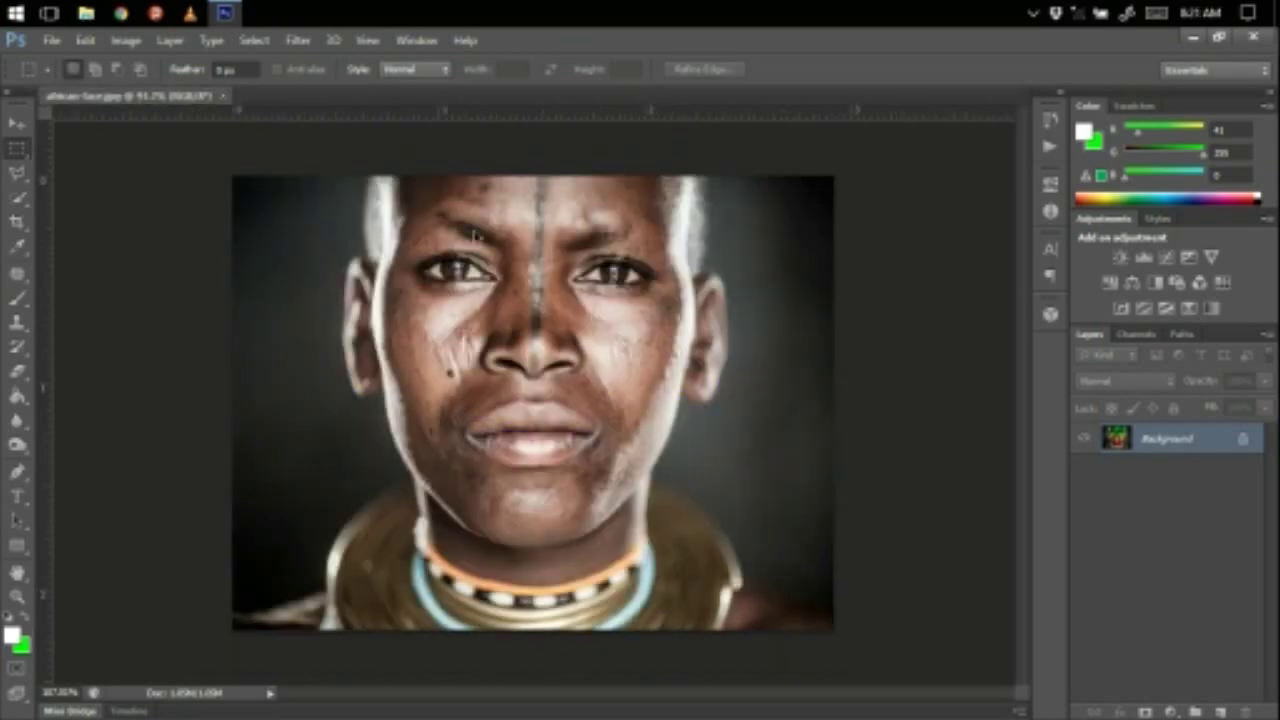
Step: Convert the locked Background into an editable layer named Layer 0, and add an empty active layer above it
{"action": "scroll", "coordinate": [499, 262], "scroll_direction": "up", "scroll_amount": 1}
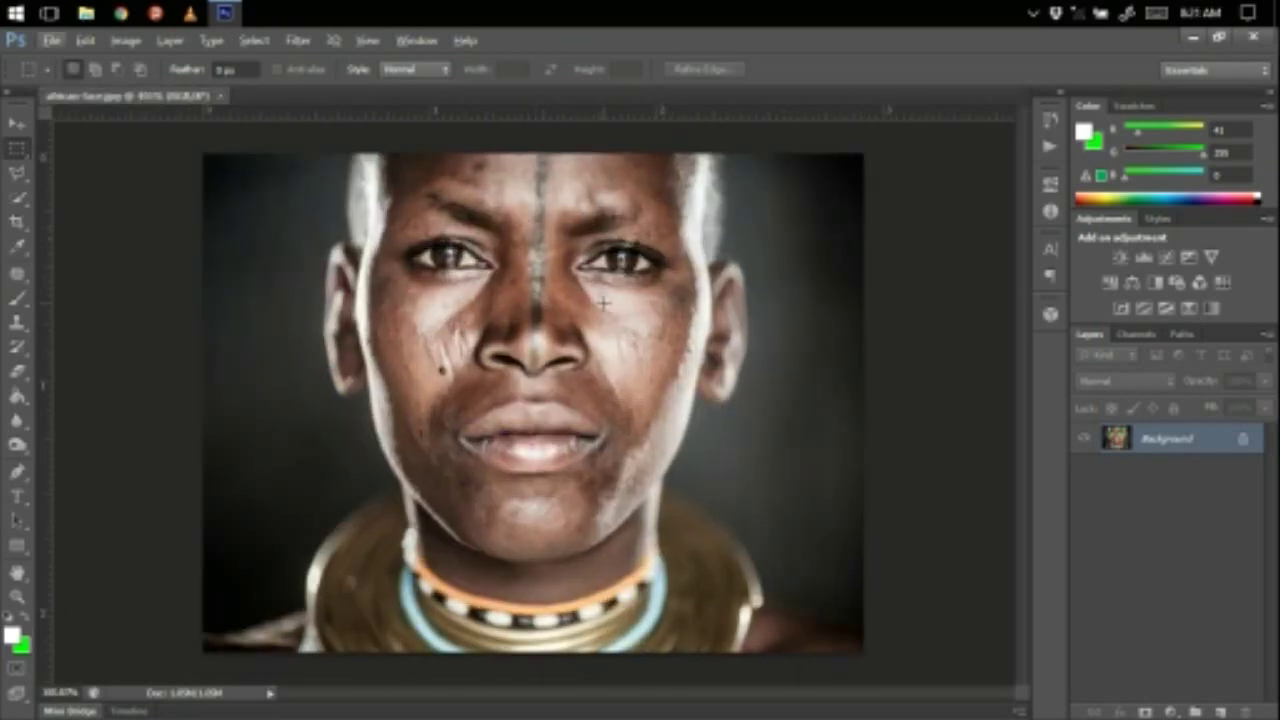
{"action": "double_click", "coordinate": [1195, 450]}
{"action": "key", "text": "Return"}
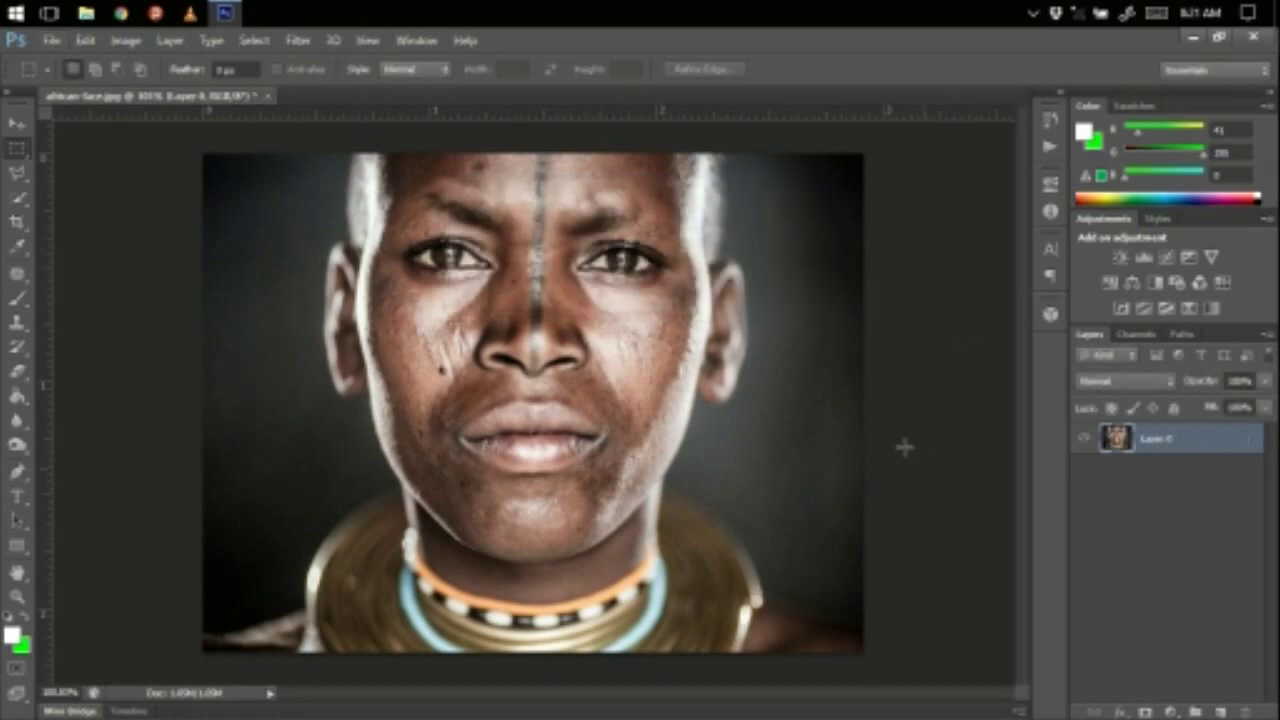
{"action": "key", "text": "ctrl+minus"}
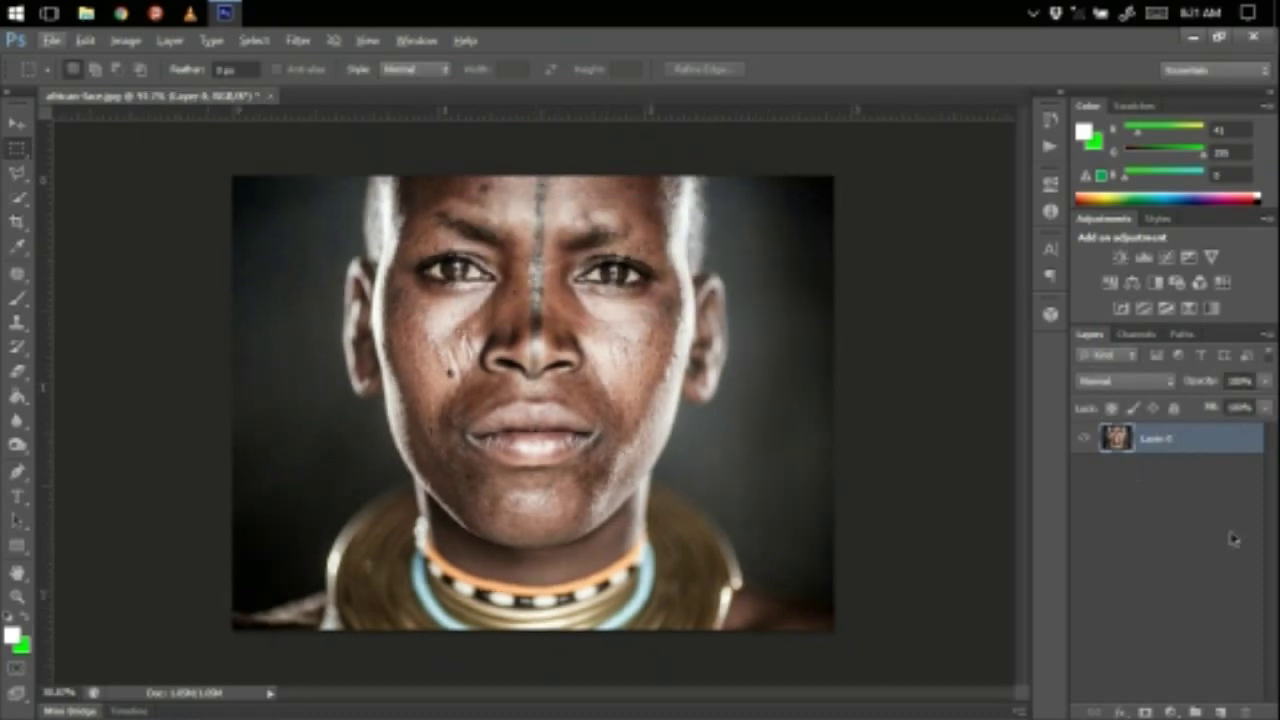
{"action": "left_click", "coordinate": [1220, 711]}
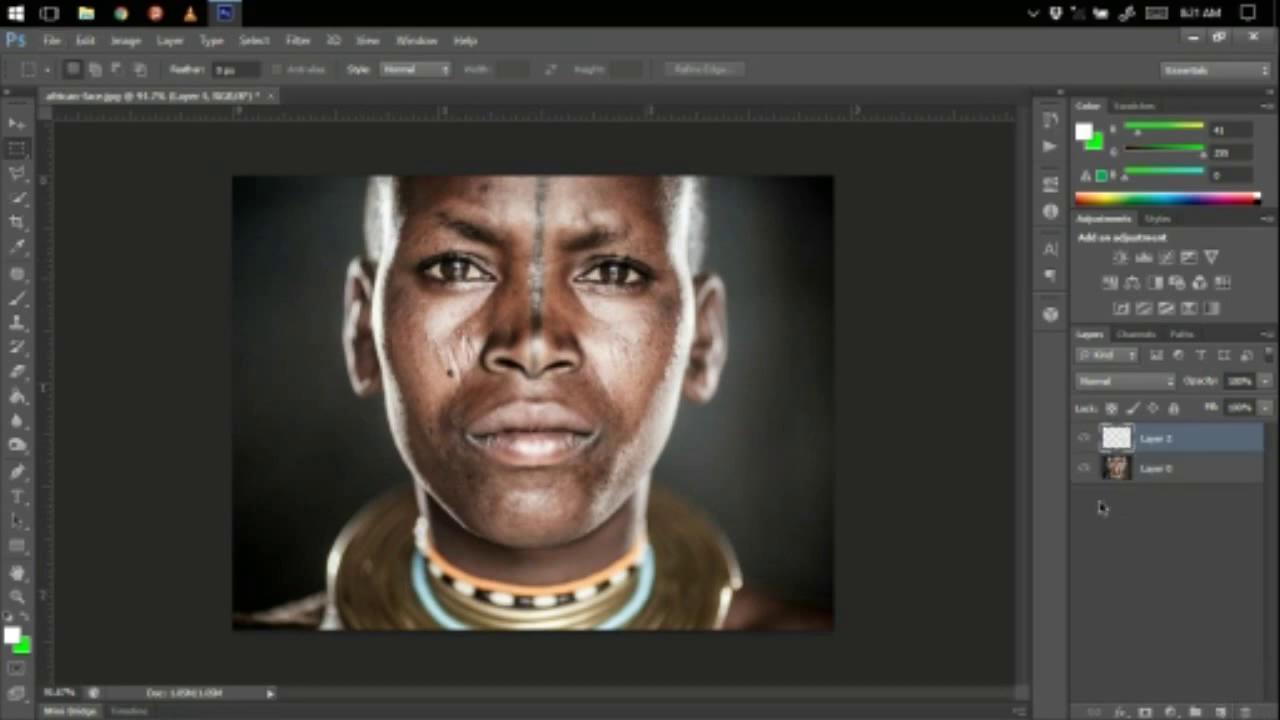
{"action": "left_click", "coordinate": [1145, 472]}
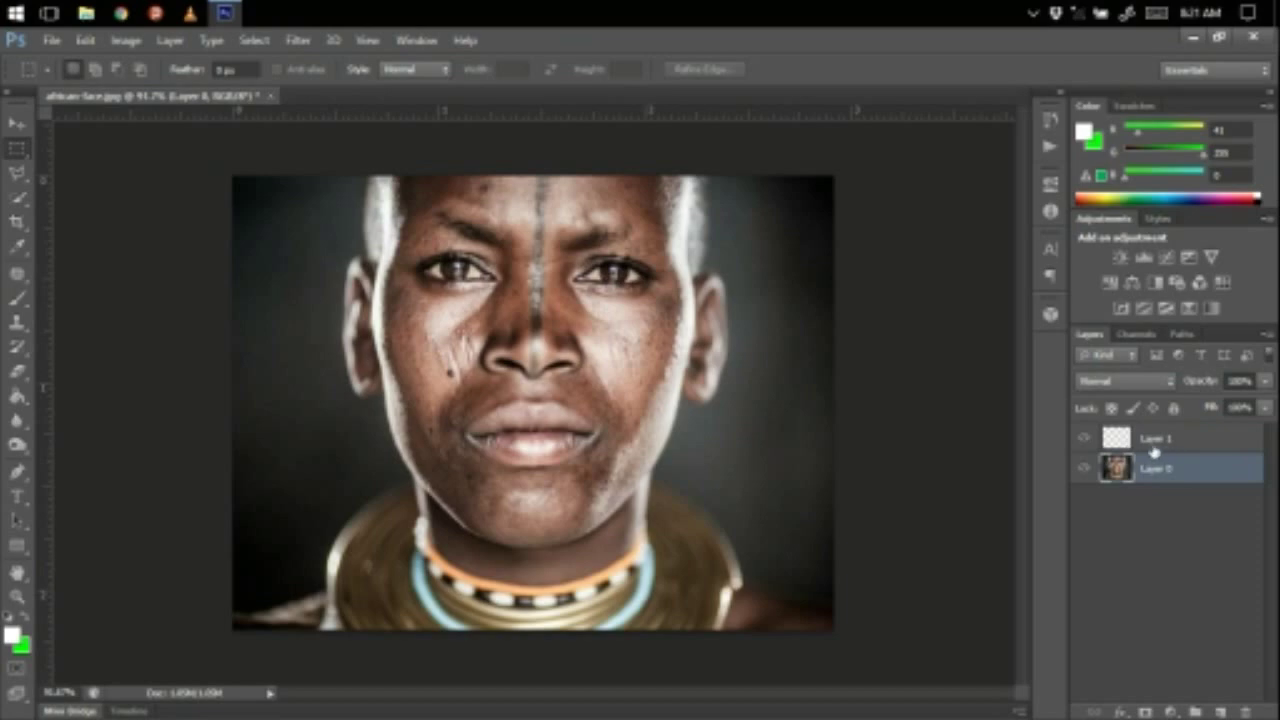
{"action": "left_click", "coordinate": [1160, 442]}
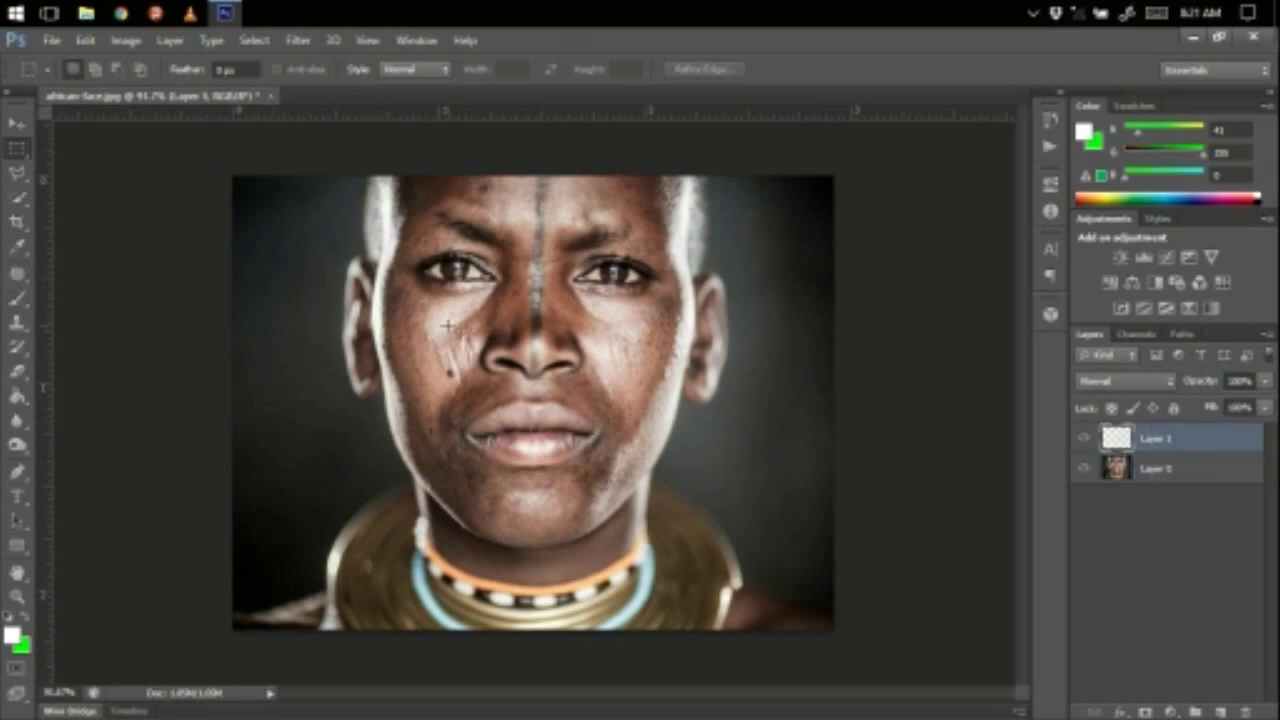
Step: Activate the Brush Tool and choose bright green from the colour swatches as the foreground colour
{"action": "left_click", "coordinate": [17, 297]}
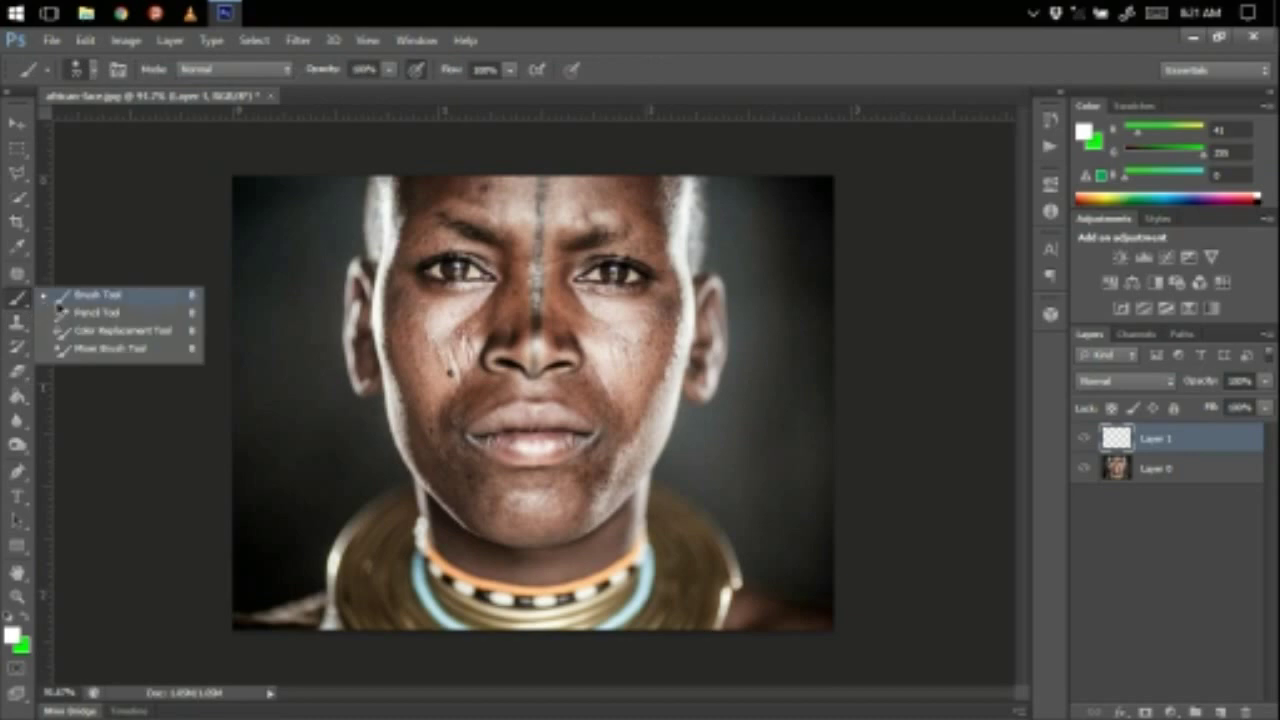
{"action": "left_click", "coordinate": [100, 291]}
{"action": "scroll", "coordinate": [553, 231], "scroll_direction": "up", "scroll_amount": 7}
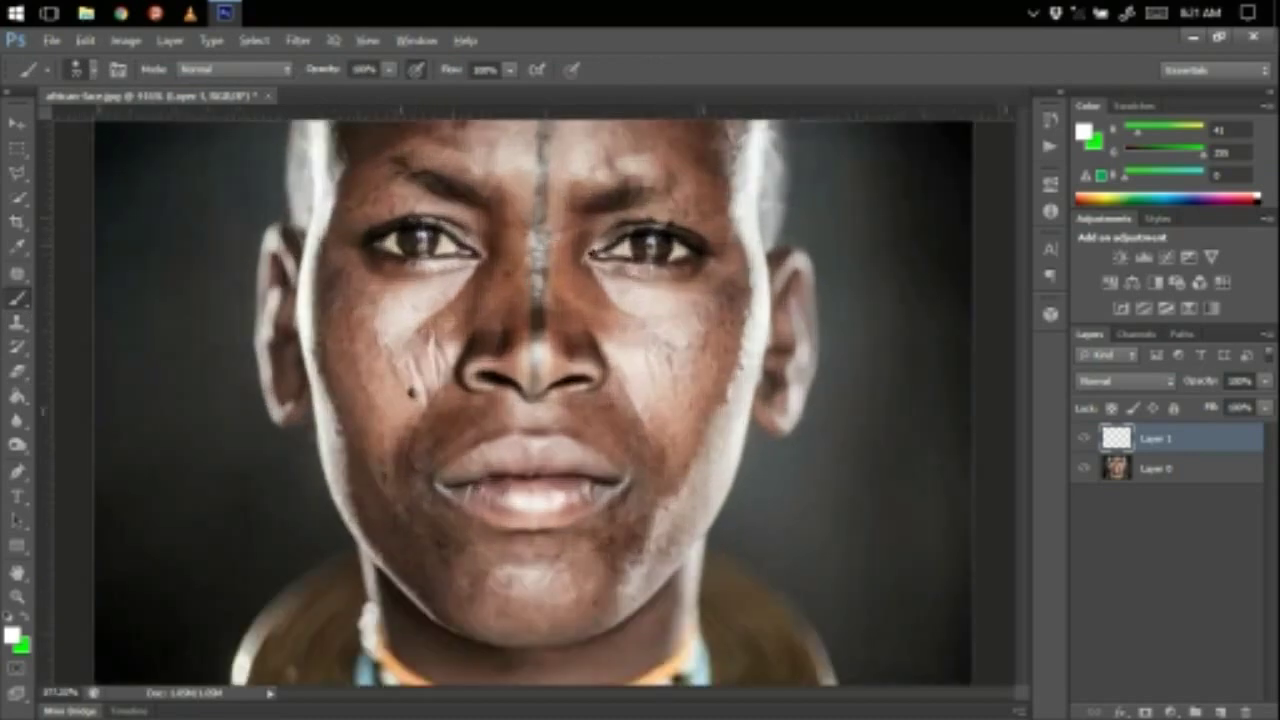
{"action": "scroll", "coordinate": [606, 276], "scroll_direction": "down", "scroll_amount": 2}
{"action": "scroll", "coordinate": [593, 242], "scroll_direction": "down", "scroll_amount": 2}
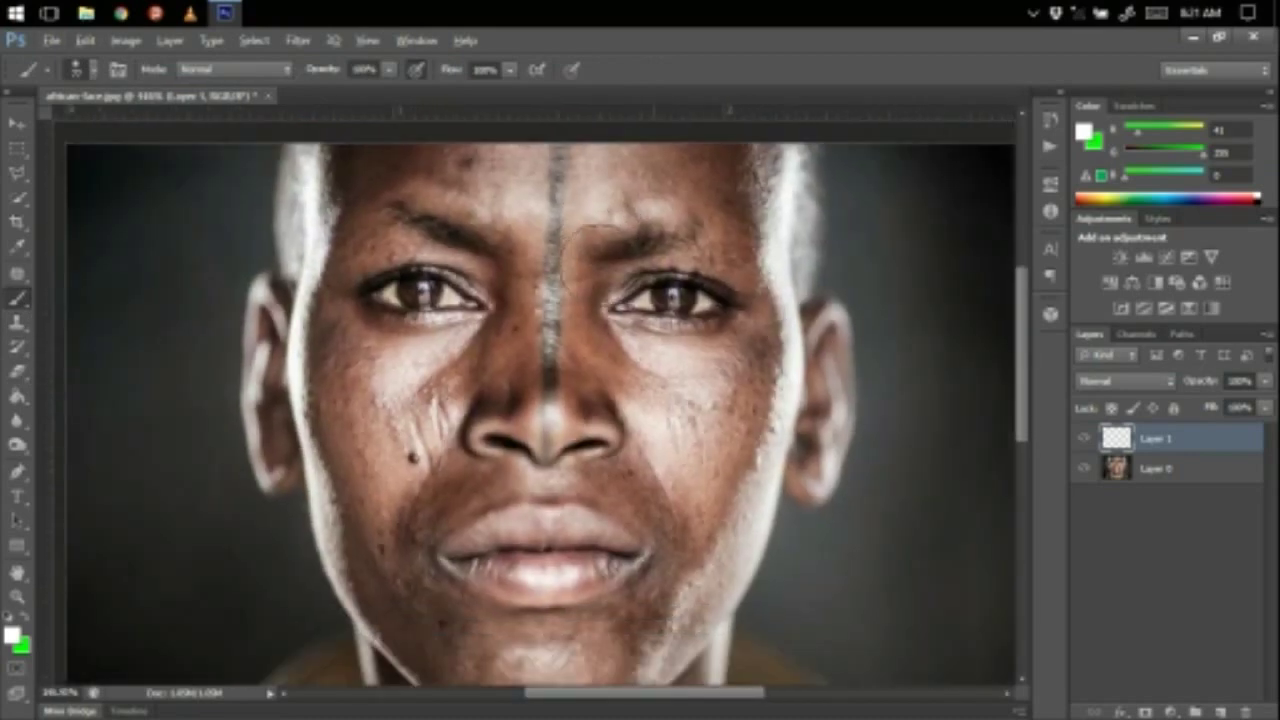
{"action": "scroll", "coordinate": [605, 180], "scroll_direction": "up", "scroll_amount": 2}
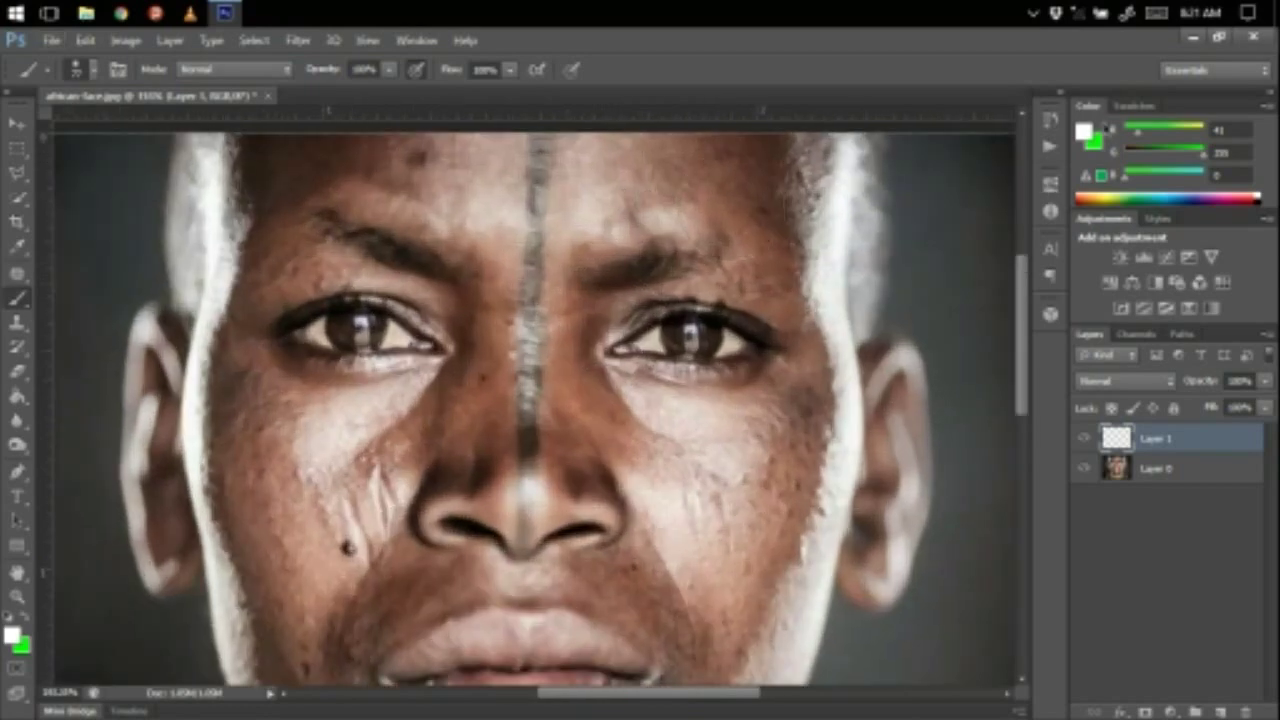
{"action": "left_click", "coordinate": [1135, 106]}
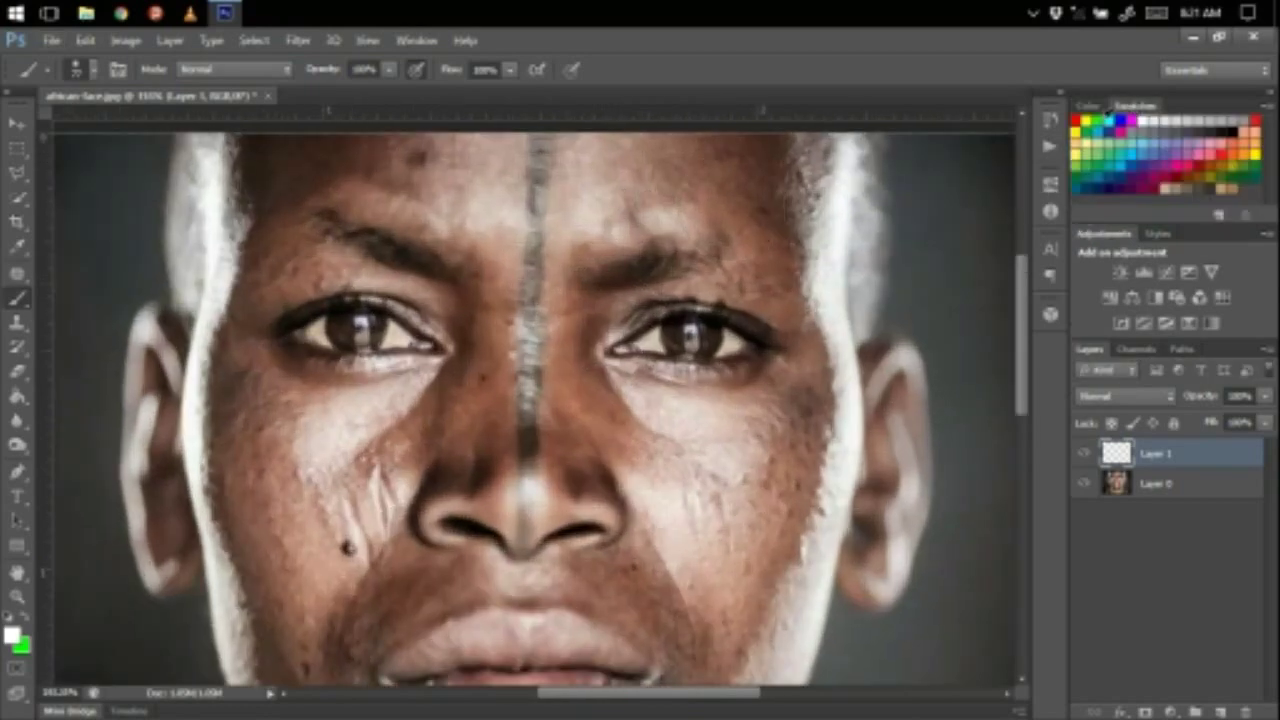
{"action": "scroll", "coordinate": [518, 230], "scroll_direction": "down", "scroll_amount": 3}
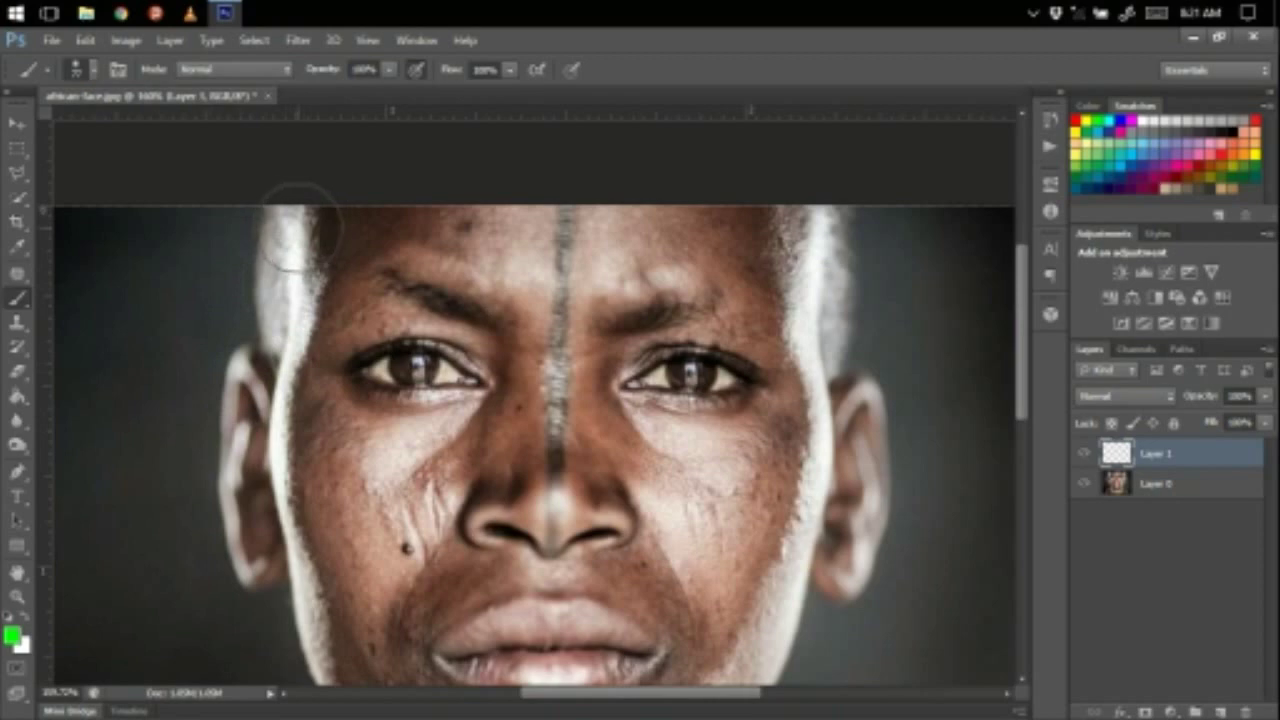
Step: Choose a rough spatter tip from the brush presets and enlarge it for painting the forehead
{"action": "left_click", "coordinate": [99, 69]}
{"action": "left_click", "coordinate": [557, 286]}
{"action": "mouse_move", "coordinate": [460, 215]}
{"action": "left_mouse_down"}
{"action": "mouse_move", "coordinate": [686, 514]}
{"action": "mouse_move", "coordinate": [615, 270]}
{"action": "left_mouse_up"}
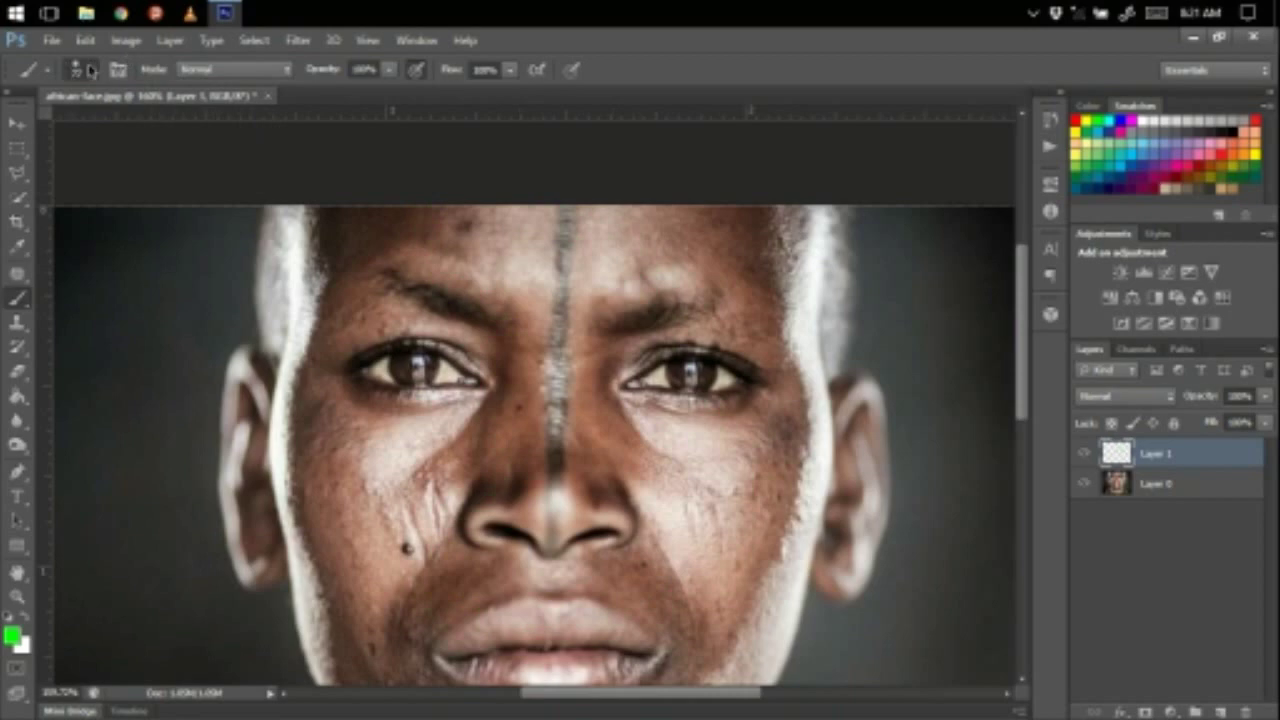
{"action": "left_click", "coordinate": [91, 70]}
{"action": "scroll", "coordinate": [178, 272], "scroll_direction": "down", "scroll_amount": 3}
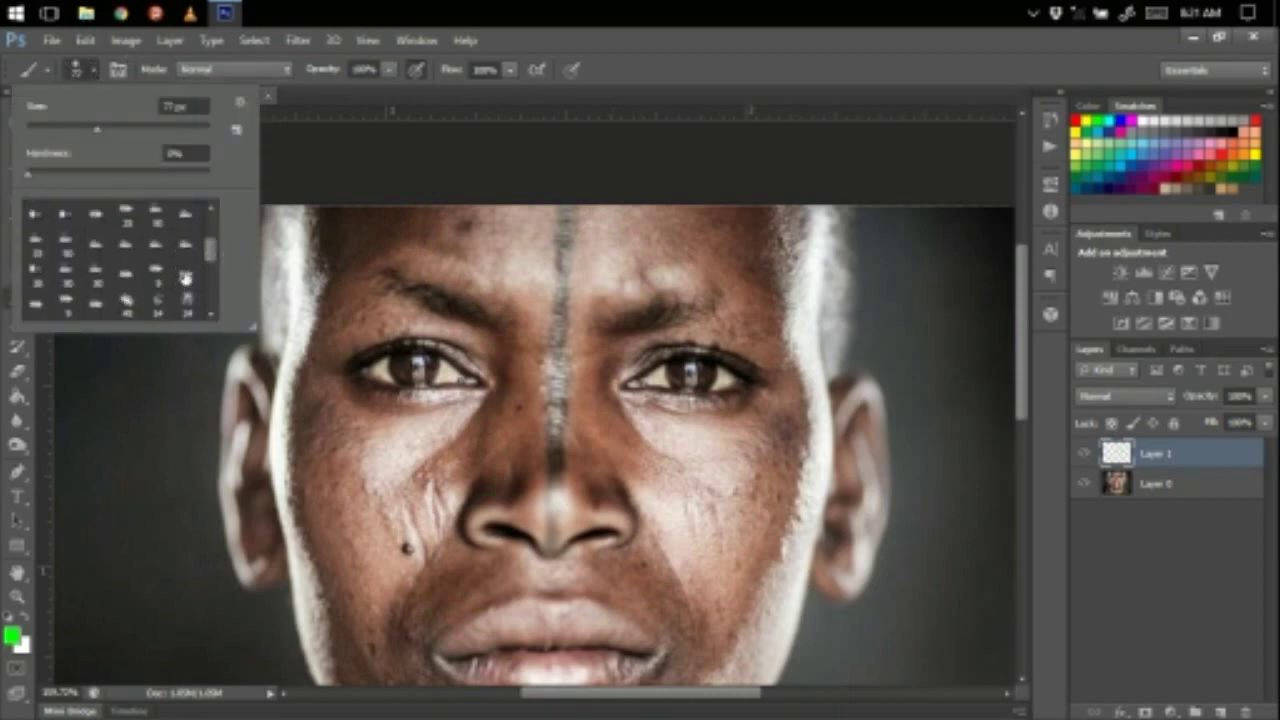
{"action": "scroll", "coordinate": [186, 296], "scroll_direction": "down", "scroll_amount": 2}
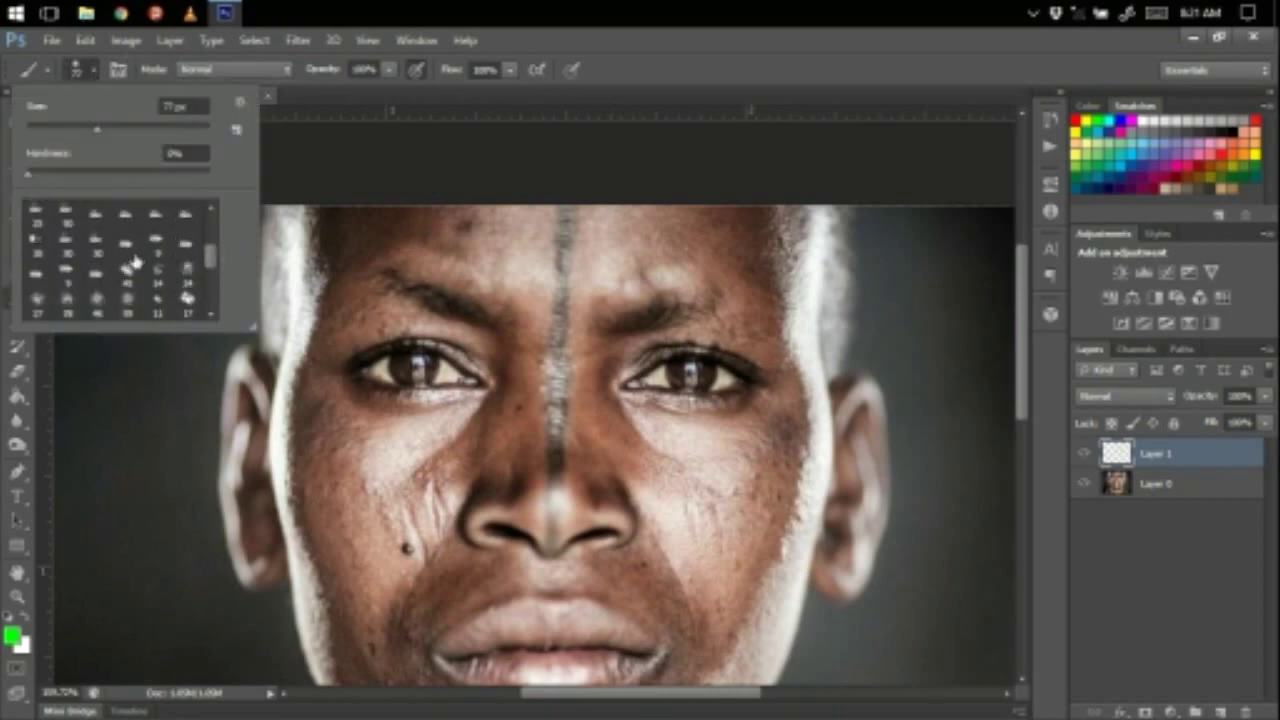
{"action": "scroll", "coordinate": [157, 284], "scroll_direction": "down", "scroll_amount": 1}
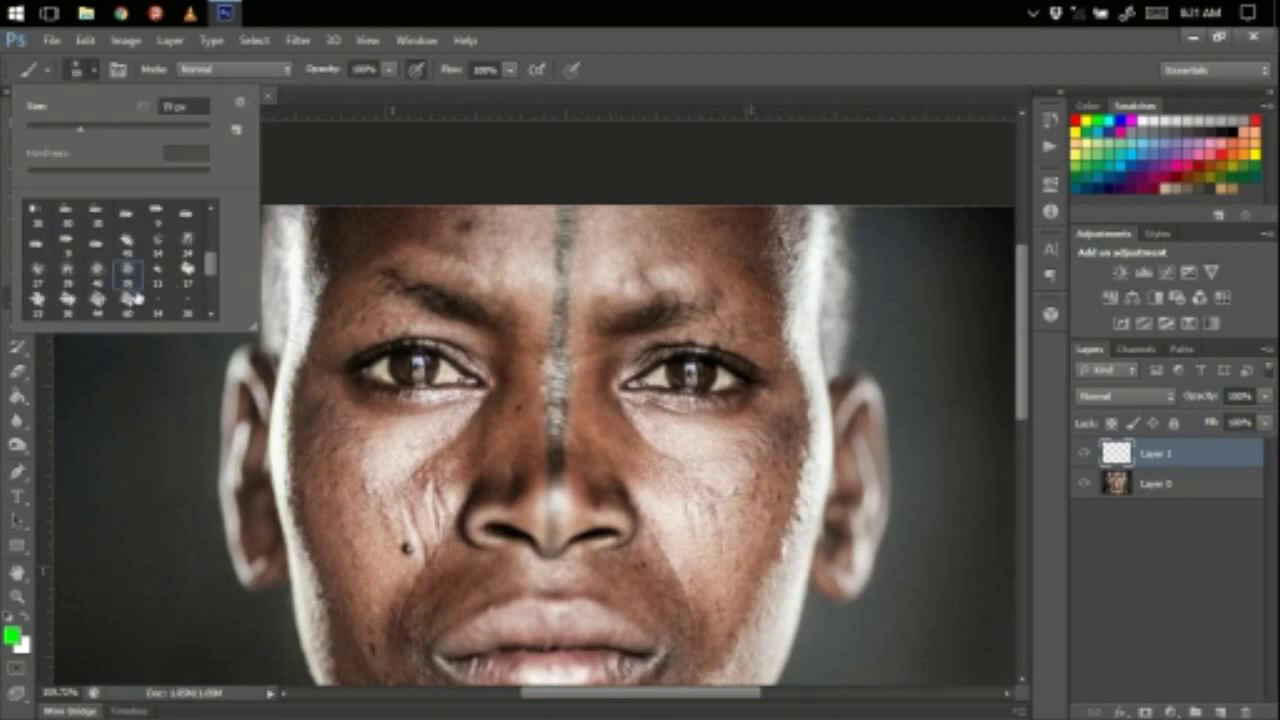
{"action": "left_click_drag", "start_coordinate": [511, 307], "coordinate": [563, 324]}
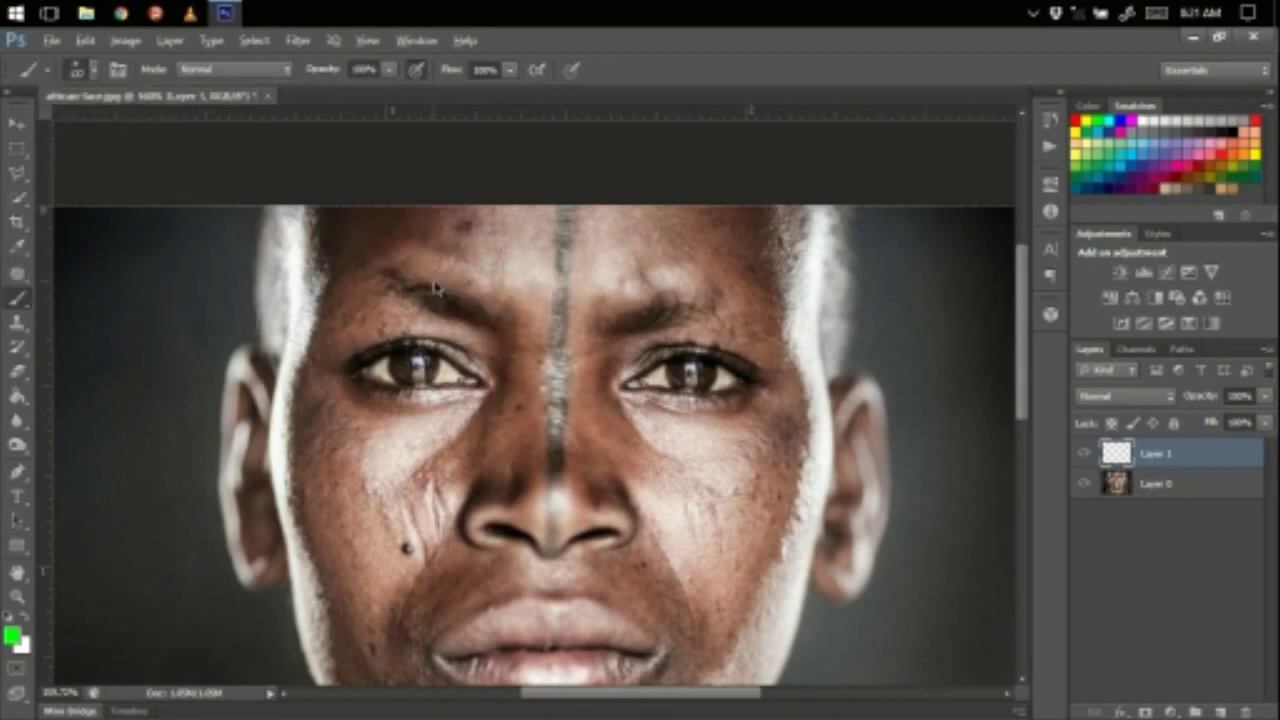
{"action": "mouse_move", "coordinate": [429, 214]}
{"action": "left_mouse_down"}
{"action": "mouse_move", "coordinate": [290, 240]}
{"action": "mouse_move", "coordinate": [700, 265]}
{"action": "mouse_move", "coordinate": [770, 290]}
{"action": "left_mouse_up"}
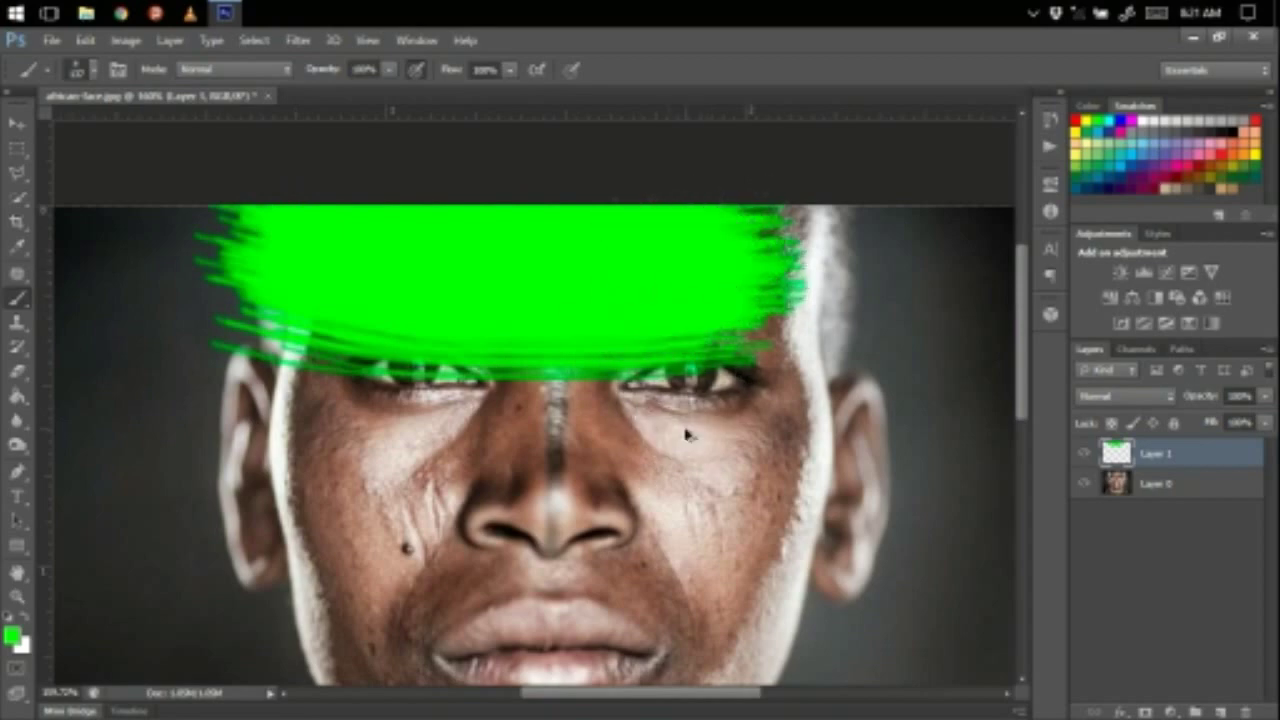
{"action": "key", "text": "ctrl+z"}
{"action": "mouse_move", "coordinate": [400, 230]}
{"action": "left_mouse_down"}
{"action": "mouse_move", "coordinate": [464, 305]}
{"action": "mouse_move", "coordinate": [715, 310]}
{"action": "left_mouse_up"}
{"action": "key", "text": "ctrl+z"}
{"action": "mouse_move", "coordinate": [620, 250]}
{"action": "left_mouse_down"}
{"action": "mouse_move", "coordinate": [560, 230]}
{"action": "mouse_move", "coordinate": [450, 330]}
{"action": "mouse_move", "coordinate": [770, 480]}
{"action": "mouse_move", "coordinate": [693, 525]}
{"action": "left_mouse_up"}
{"action": "key", "text": "ctrl+alt+z"}
{"action": "key", "text": "ctrl+alt+z"}
Step: Paint the forehead, eye area and nose solid green on Layer 1 with ragged spatter edges
{"action": "mouse_move", "coordinate": [355, 255]}
{"action": "left_mouse_down"}
{"action": "mouse_move", "coordinate": [293, 239]}
{"action": "mouse_move", "coordinate": [278, 192]}
{"action": "mouse_move", "coordinate": [281, 321]}
{"action": "mouse_move", "coordinate": [348, 187]}
{"action": "mouse_move", "coordinate": [419, 344]}
{"action": "mouse_move", "coordinate": [409, 192]}
{"action": "mouse_move", "coordinate": [444, 202]}
{"action": "mouse_move", "coordinate": [490, 318]}
{"action": "mouse_move", "coordinate": [520, 187]}
{"action": "mouse_move", "coordinate": [601, 359]}
{"action": "mouse_move", "coordinate": [662, 182]}
{"action": "mouse_move", "coordinate": [702, 364]}
{"action": "mouse_move", "coordinate": [727, 238]}
{"action": "mouse_move", "coordinate": [732, 303]}
{"action": "mouse_move", "coordinate": [788, 197]}
{"action": "mouse_move", "coordinate": [813, 404]}
{"action": "mouse_move", "coordinate": [833, 253]}
{"action": "mouse_move", "coordinate": [687, 334]}
{"action": "mouse_move", "coordinate": [601, 303]}
{"action": "mouse_move", "coordinate": [566, 389]}
{"action": "mouse_move", "coordinate": [556, 465]}
{"action": "mouse_move", "coordinate": [550, 445]}
{"action": "mouse_move", "coordinate": [550, 495]}
{"action": "mouse_move", "coordinate": [540, 480]}
{"action": "mouse_move", "coordinate": [621, 495]}
{"action": "mouse_move", "coordinate": [581, 485]}
{"action": "mouse_move", "coordinate": [523, 371]}
{"action": "left_mouse_up"}
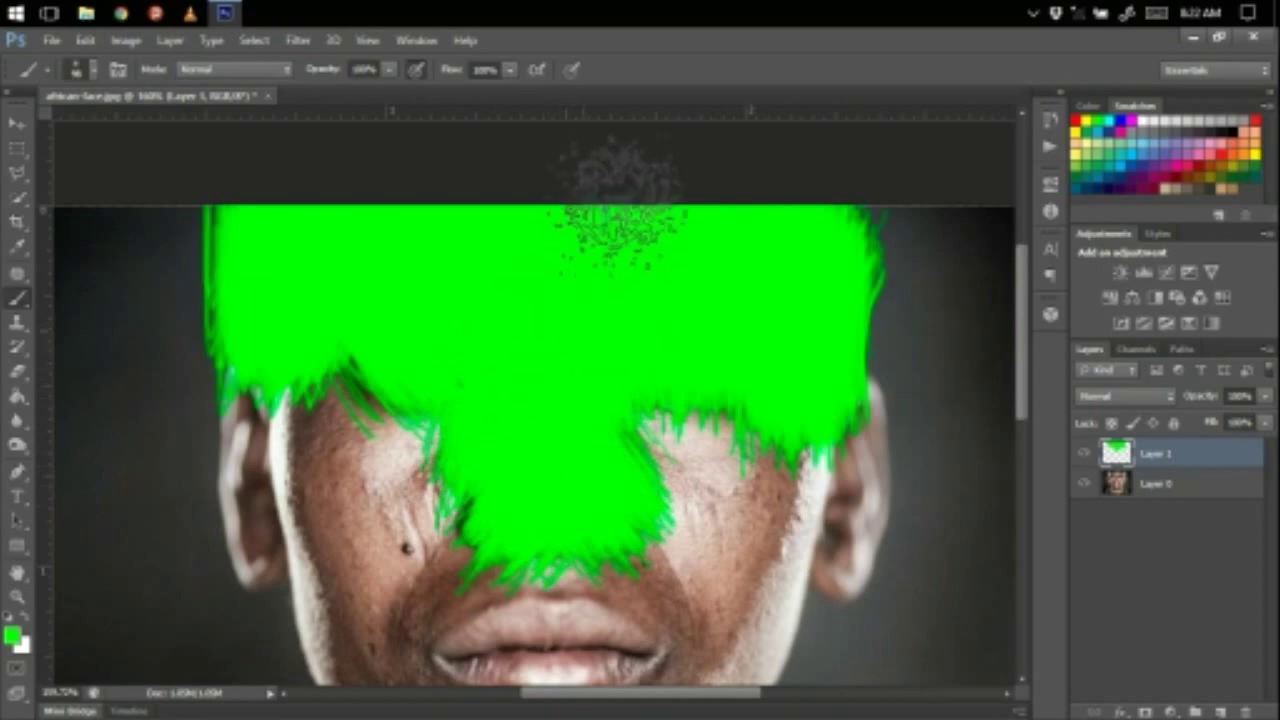
{"action": "scroll", "coordinate": [672, 383], "scroll_direction": "down", "scroll_amount": 3}
{"action": "scroll", "coordinate": [651, 343], "scroll_direction": "down", "scroll_amount": 1}
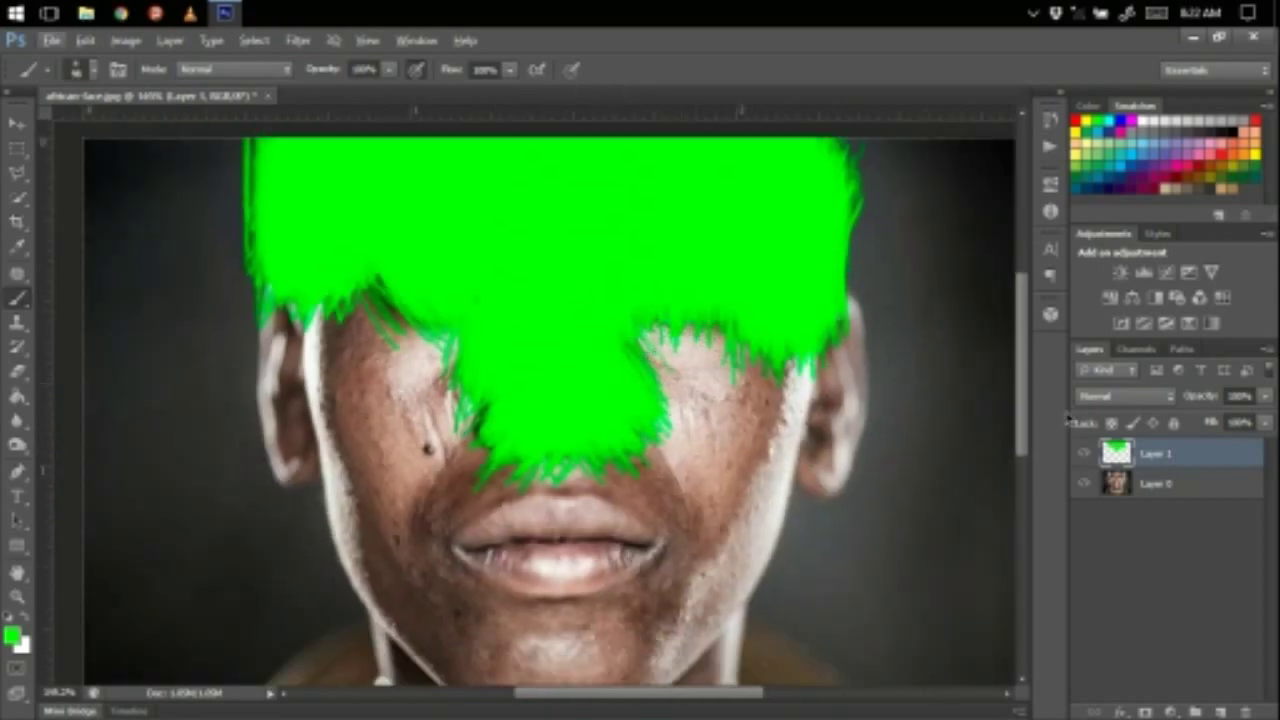
Step: Toggle the green paint layer to compare, and lower its opacity so the facial features show through
{"action": "left_click", "coordinate": [1079, 455]}
{"action": "left_click", "coordinate": [1079, 455]}
{"action": "mouse_move", "coordinate": [1185, 399]}
{"action": "left_mouse_down"}
{"action": "mouse_move", "coordinate": [1155, 399]}
{"action": "mouse_move", "coordinate": [1207, 400]}
{"action": "left_mouse_up"}
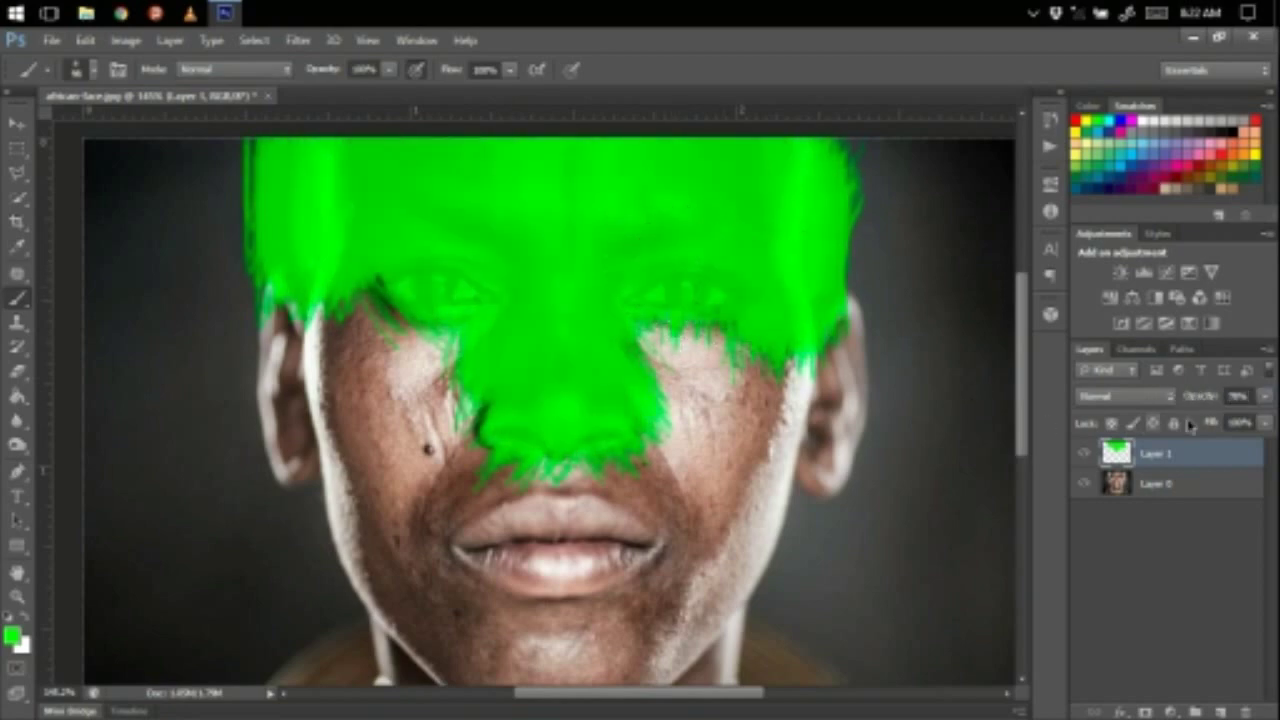
{"action": "left_click_drag", "start_coordinate": [1200, 398], "coordinate": [1198, 401]}
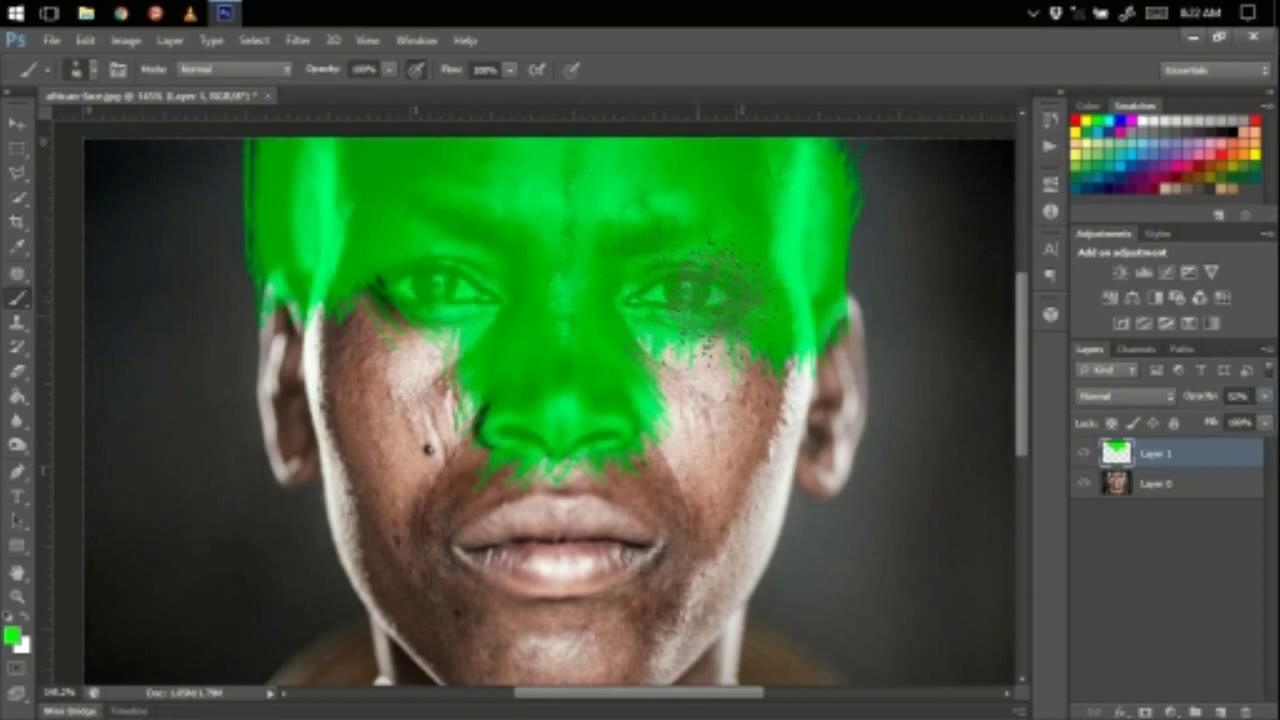
Step: Extend the green paint under both eyes, along the sides of the nose and over the tops of the ears
{"action": "left_click_drag", "start_coordinate": [418, 308], "coordinate": [374, 282]}
{"action": "left_click_drag", "start_coordinate": [420, 345], "coordinate": [460, 320]}
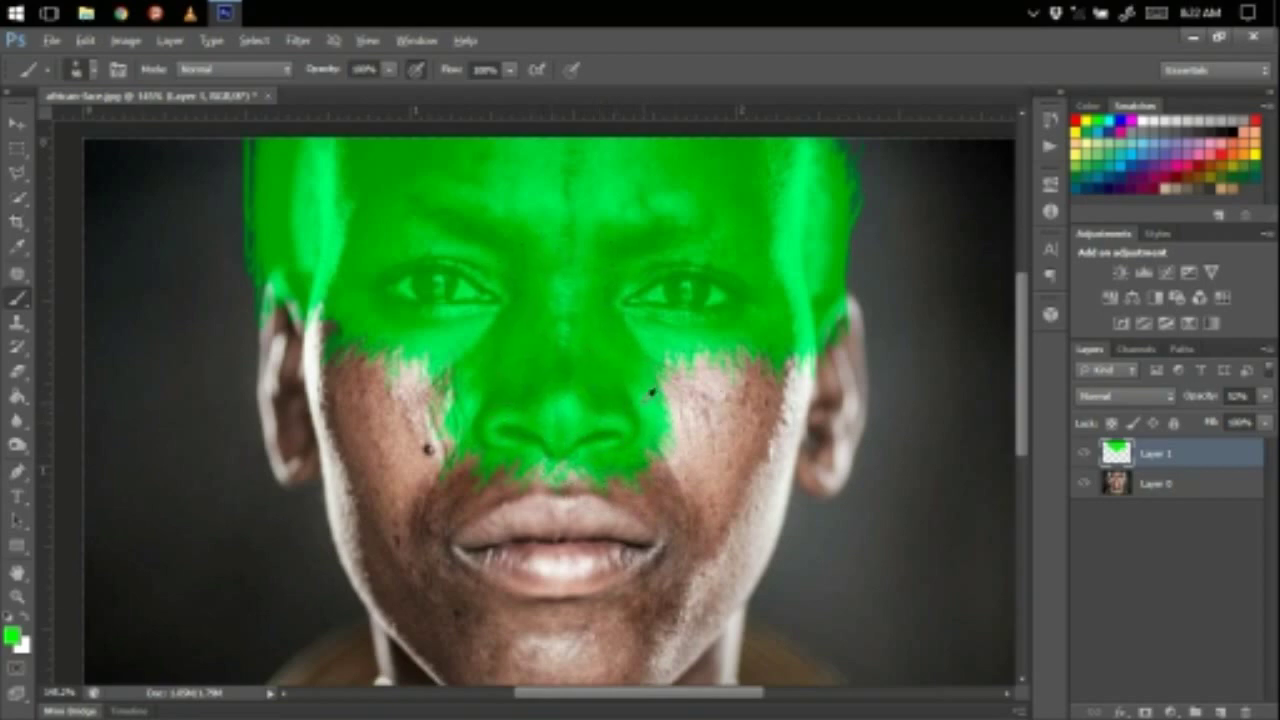
{"action": "scroll", "coordinate": [555, 405], "scroll_direction": "down", "scroll_amount": 2}
{"action": "mouse_move", "coordinate": [871, 286]}
{"action": "left_mouse_down"}
{"action": "mouse_move", "coordinate": [833, 290]}
{"action": "mouse_move", "coordinate": [808, 300]}
{"action": "mouse_move", "coordinate": [813, 310]}
{"action": "mouse_move", "coordinate": [793, 290]}
{"action": "mouse_move", "coordinate": [793, 165]}
{"action": "mouse_move", "coordinate": [698, 215]}
{"action": "mouse_move", "coordinate": [508, 137]}
{"action": "left_mouse_up"}
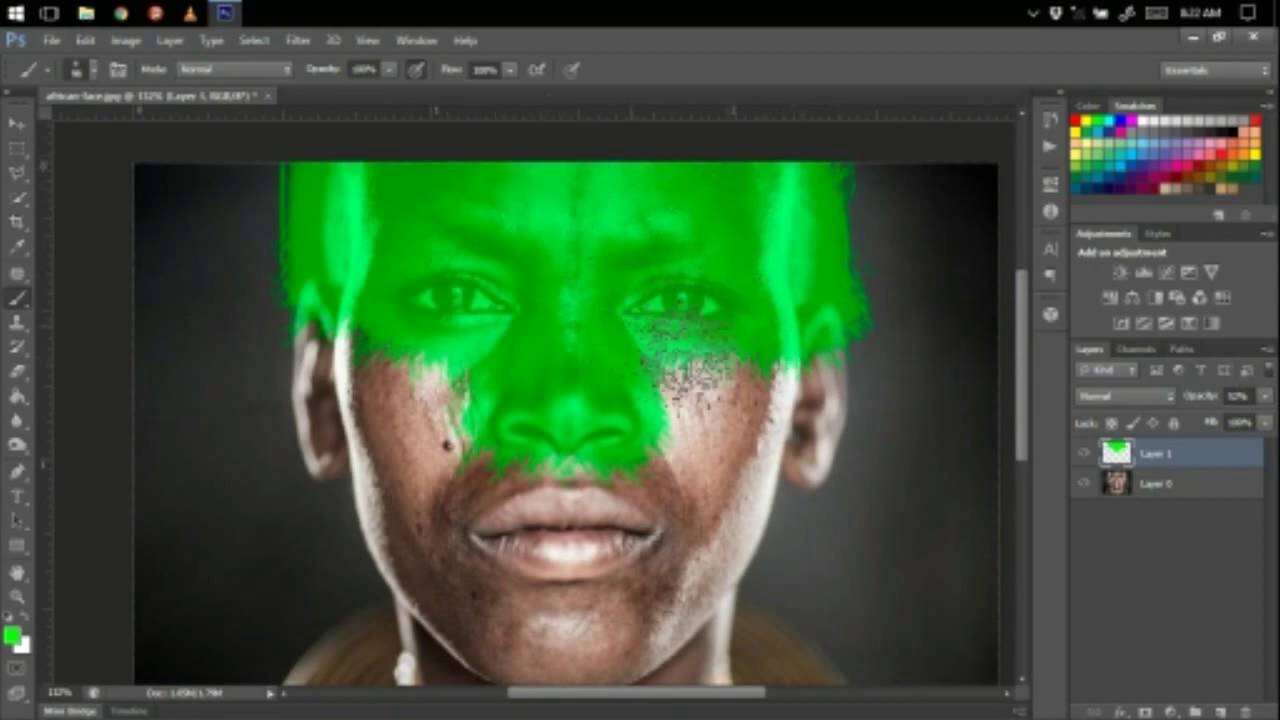
Step: Add a layer between the green paint and the portrait, and paint a yellow band across the cheeks, ears and mouth
{"action": "left_click", "coordinate": [1220, 712]}
{"action": "left_click_drag", "start_coordinate": [1165, 482], "coordinate": [1162, 495]}
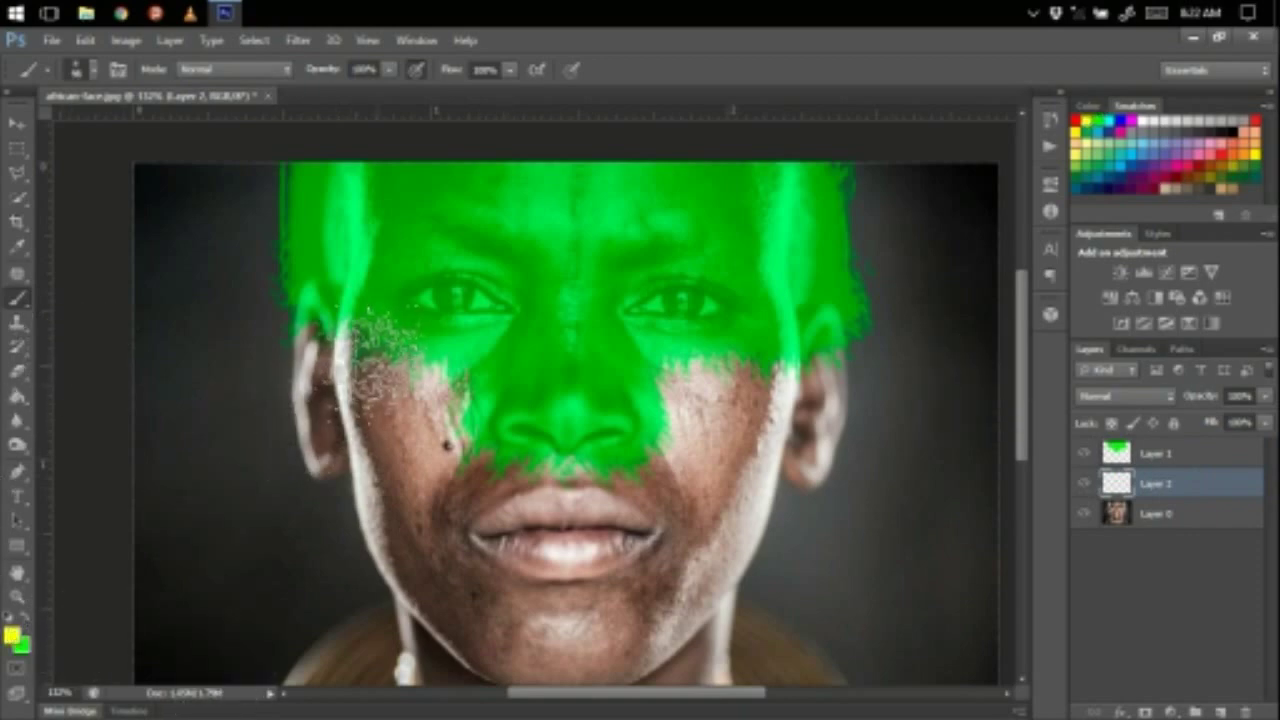
{"action": "mouse_move", "coordinate": [320, 355]}
{"action": "left_mouse_down"}
{"action": "mouse_move", "coordinate": [325, 431]}
{"action": "mouse_move", "coordinate": [400, 431]}
{"action": "mouse_move", "coordinate": [440, 471]}
{"action": "mouse_move", "coordinate": [545, 521]}
{"action": "mouse_move", "coordinate": [655, 496]}
{"action": "mouse_move", "coordinate": [690, 411]}
{"action": "mouse_move", "coordinate": [720, 421]}
{"action": "mouse_move", "coordinate": [745, 381]}
{"action": "mouse_move", "coordinate": [750, 416]}
{"action": "mouse_move", "coordinate": [785, 386]}
{"action": "mouse_move", "coordinate": [825, 391]}
{"action": "mouse_move", "coordinate": [805, 426]}
{"action": "mouse_move", "coordinate": [815, 451]}
{"action": "mouse_move", "coordinate": [786, 423]}
{"action": "left_mouse_up"}
{"action": "mouse_move", "coordinate": [326, 422]}
{"action": "left_mouse_down"}
{"action": "mouse_move", "coordinate": [358, 386]}
{"action": "mouse_move", "coordinate": [472, 457]}
{"action": "left_mouse_up"}
Step: Lower the yellow layer's opacity so the skin shows through, and fill its gaps around the upper lip with a smaller brush
{"action": "left_click_drag", "start_coordinate": [1208, 401], "coordinate": [1169, 404]}
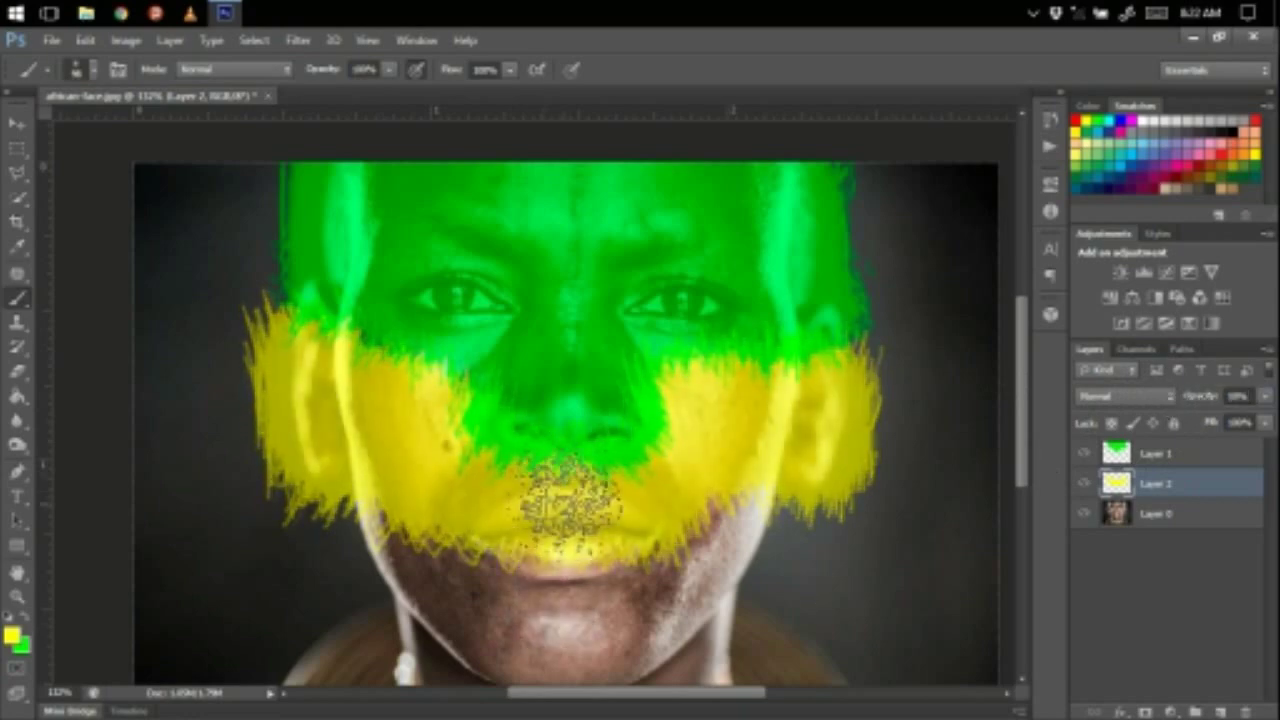
{"action": "scroll", "coordinate": [571, 508], "scroll_direction": "up", "scroll_amount": 2}
{"action": "scroll", "coordinate": [586, 420], "scroll_direction": "up", "scroll_amount": 4}
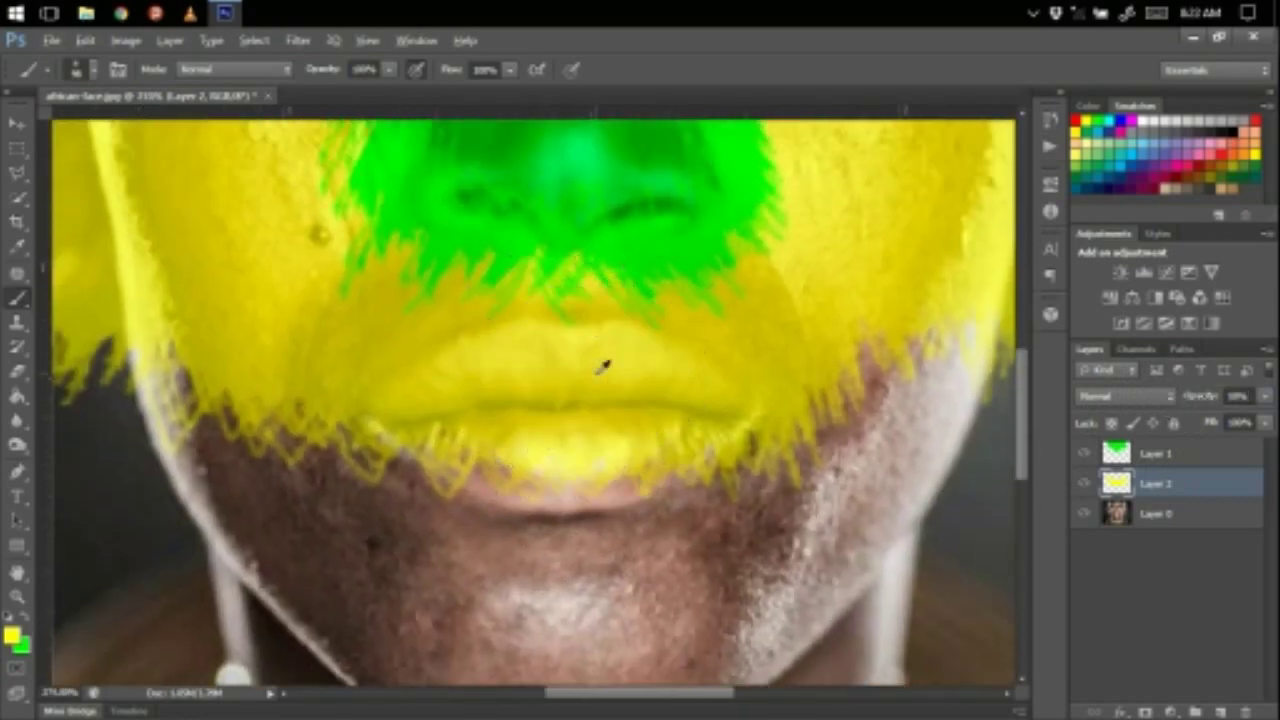
{"action": "right_click", "coordinate": [603, 366], "text": "alt"}
{"action": "left_click_drag", "start_coordinate": [551, 379], "coordinate": [500, 378]}
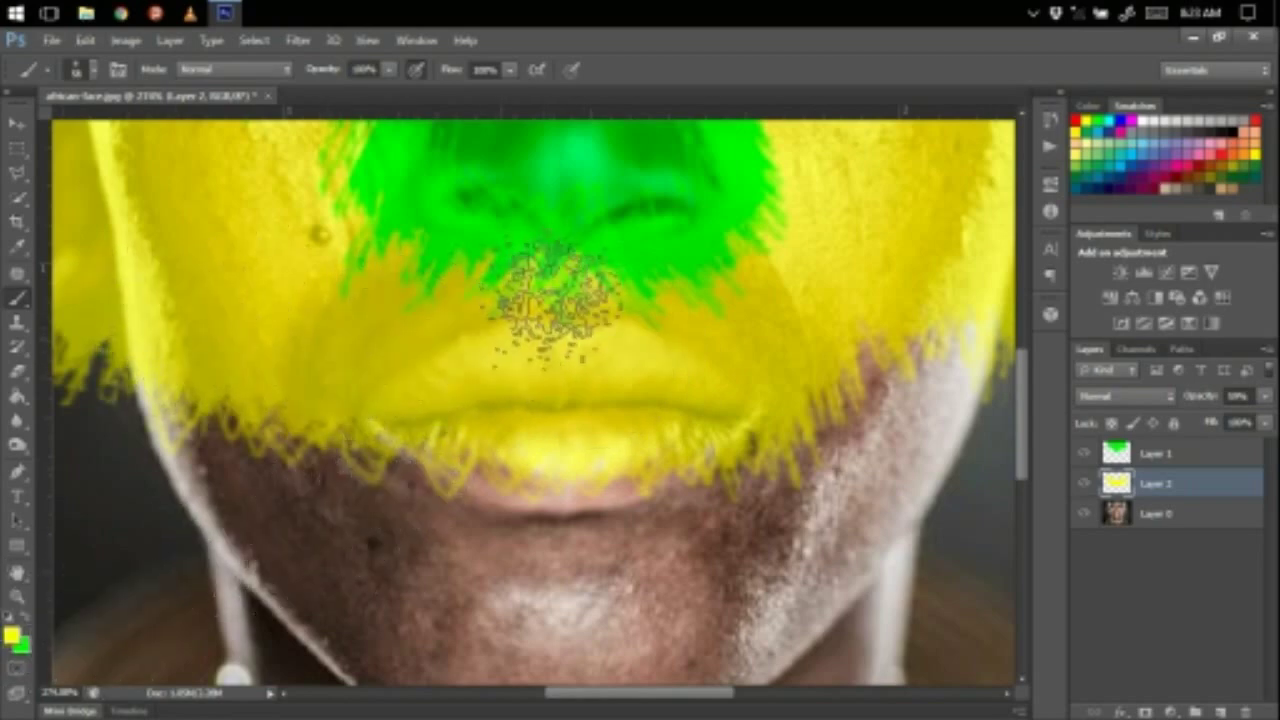
Step: Erase the yellow paint from the lower lip and the right cheek's lower edge using the Eraser with a bristly brush tip
{"action": "scroll", "coordinate": [791, 337], "scroll_direction": "right", "scroll_amount": 3}
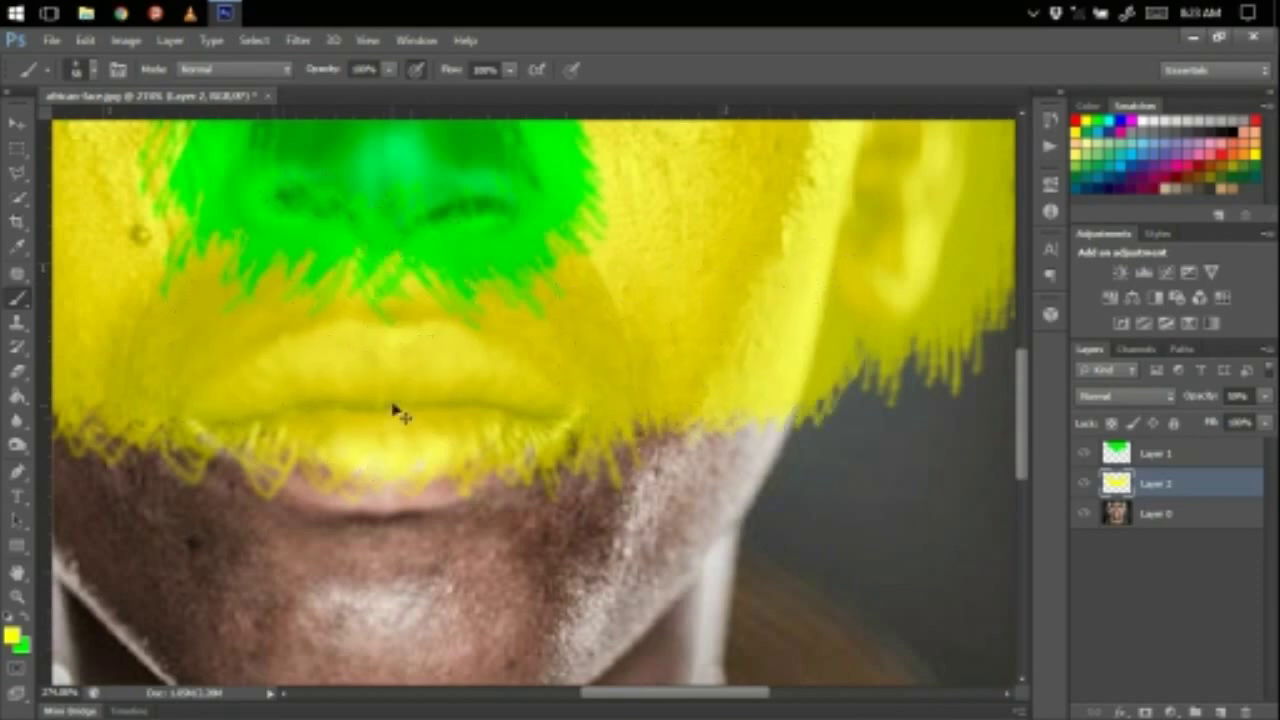
{"action": "scroll", "coordinate": [371, 386], "scroll_direction": "left", "scroll_amount": 1}
{"action": "scroll", "coordinate": [400, 394], "scroll_direction": "left", "scroll_amount": 1}
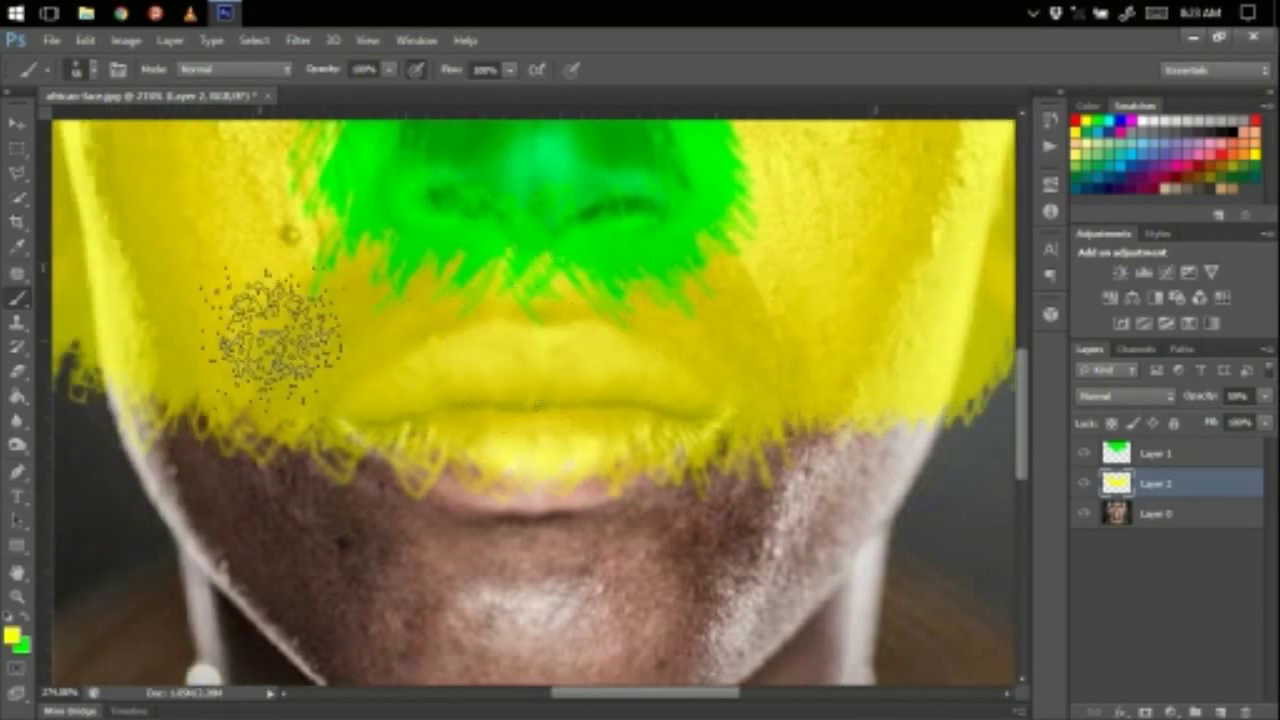
{"action": "scroll", "coordinate": [387, 450], "scroll_direction": "left", "scroll_amount": 1}
{"action": "mouse_move", "coordinate": [20, 373]}
{"action": "left_mouse_down"}
{"action": "mouse_move", "coordinate": [125, 388]}
{"action": "mouse_move", "coordinate": [122, 375]}
{"action": "left_mouse_up"}
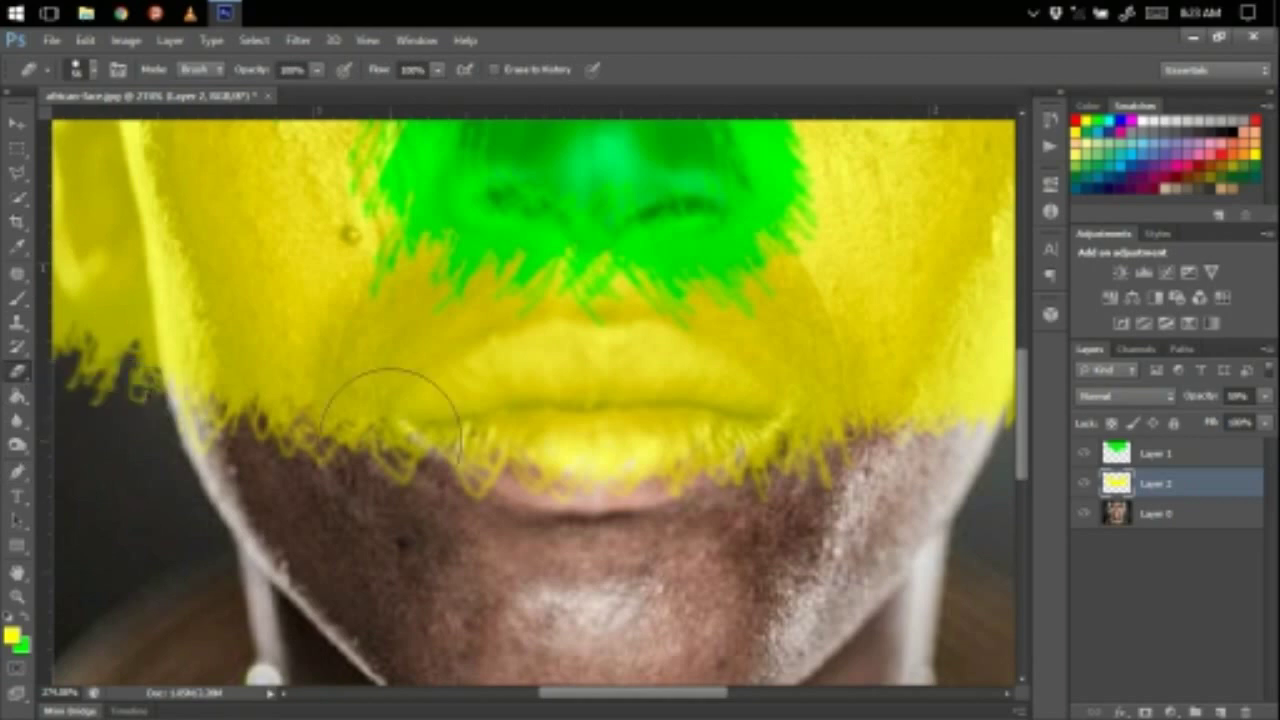
{"action": "left_click", "coordinate": [80, 69]}
{"action": "left_click", "coordinate": [130, 289]}
{"action": "right_click", "coordinate": [408, 514], "text": "alt"}
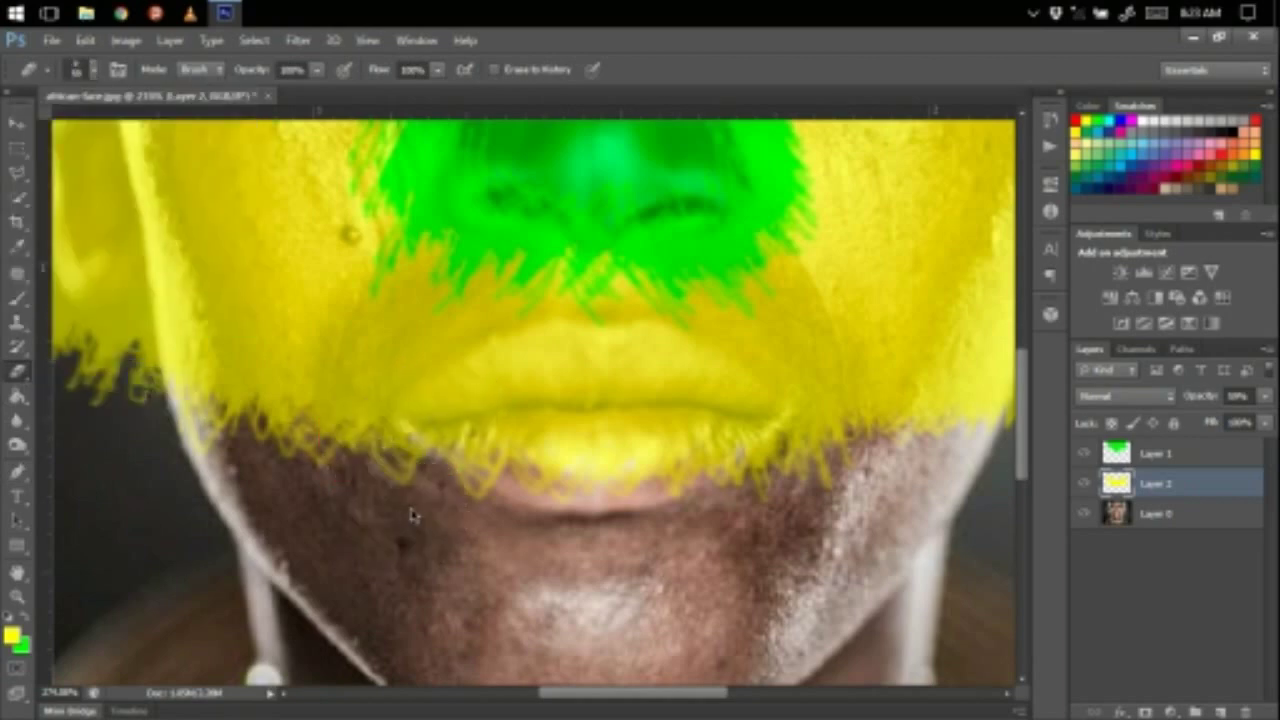
{"action": "mouse_move", "coordinate": [471, 512]}
{"action": "left_mouse_down"}
{"action": "mouse_move", "coordinate": [591, 532]}
{"action": "mouse_move", "coordinate": [711, 497]}
{"action": "mouse_move", "coordinate": [786, 502]}
{"action": "mouse_move", "coordinate": [900, 460]}
{"action": "left_mouse_up"}
{"action": "scroll", "coordinate": [854, 466], "scroll_direction": "right", "scroll_amount": 2}
{"action": "mouse_move", "coordinate": [800, 465]}
{"action": "left_mouse_down"}
{"action": "mouse_move", "coordinate": [807, 509]}
{"action": "mouse_move", "coordinate": [862, 412]}
{"action": "mouse_move", "coordinate": [837, 482]}
{"action": "mouse_move", "coordinate": [840, 437]}
{"action": "left_mouse_up"}
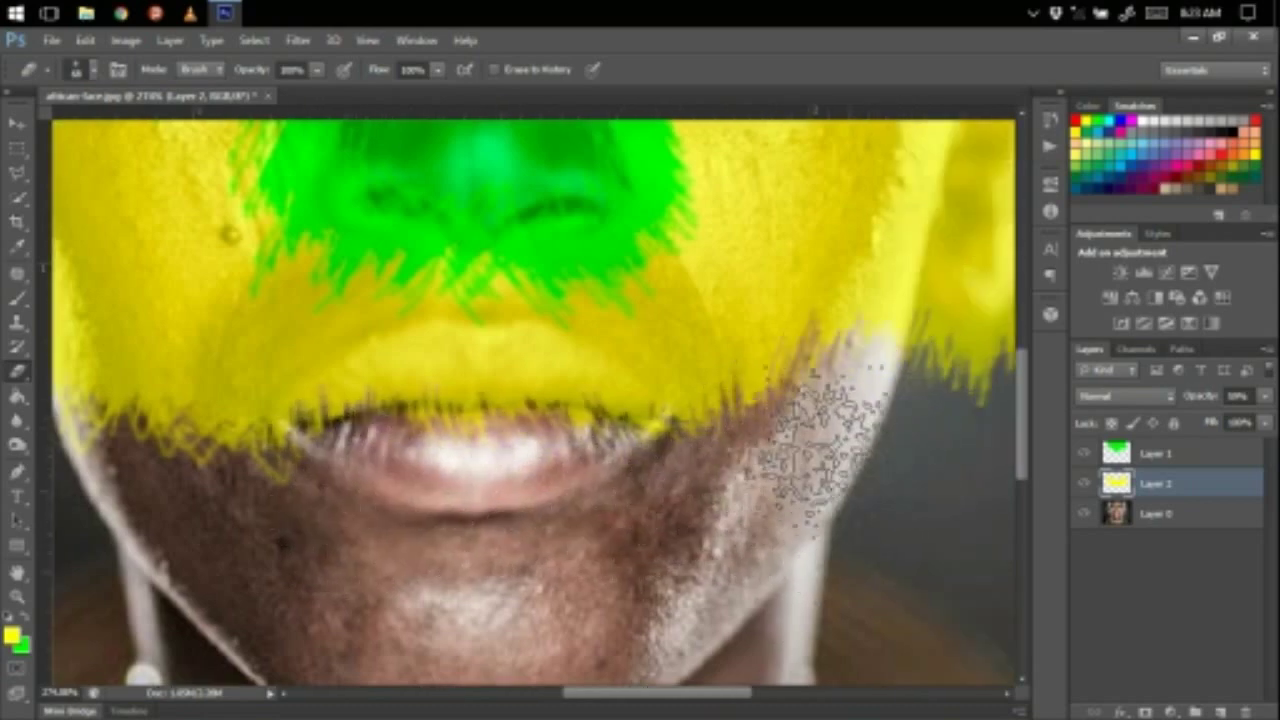
Step: Erase the lower edge of the yellow band along the left jaw and cheek, up towards the ear
{"action": "scroll", "coordinate": [354, 491], "scroll_direction": "left", "scroll_amount": 2}
{"action": "mouse_move", "coordinate": [305, 440]}
{"action": "left_mouse_down"}
{"action": "mouse_move", "coordinate": [246, 457]}
{"action": "mouse_move", "coordinate": [166, 429]}
{"action": "mouse_move", "coordinate": [200, 400]}
{"action": "left_mouse_up"}
{"action": "scroll", "coordinate": [269, 451], "scroll_direction": "left", "scroll_amount": 2}
{"action": "scroll", "coordinate": [330, 443], "scroll_direction": "down", "scroll_amount": 3}
{"action": "scroll", "coordinate": [957, 443], "scroll_direction": "down", "scroll_amount": 2}
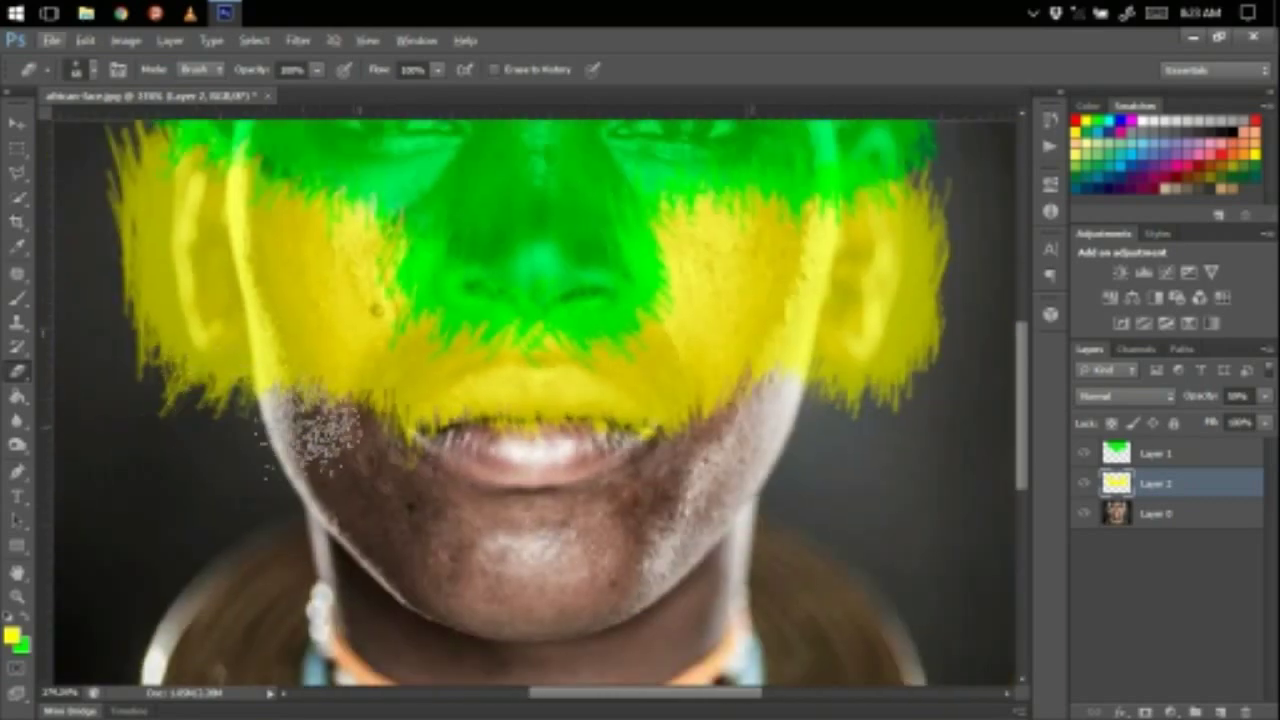
{"action": "scroll", "coordinate": [210, 400], "scroll_direction": "up", "scroll_amount": 4}
{"action": "scroll", "coordinate": [275, 388], "scroll_direction": "up", "scroll_amount": 2}
{"action": "scroll", "coordinate": [282, 382], "scroll_direction": "up", "scroll_amount": 2}
{"action": "mouse_move", "coordinate": [314, 382]}
{"action": "left_mouse_down"}
{"action": "mouse_move", "coordinate": [275, 417]}
{"action": "mouse_move", "coordinate": [395, 467]}
{"action": "mouse_move", "coordinate": [390, 590]}
{"action": "mouse_move", "coordinate": [500, 440]}
{"action": "mouse_move", "coordinate": [470, 395]}
{"action": "left_mouse_up"}
Step: Erase the leftover yellow flecks below the left mouth corner and along the line between the lips
{"action": "scroll", "coordinate": [550, 600], "scroll_direction": "down", "scroll_amount": 4}
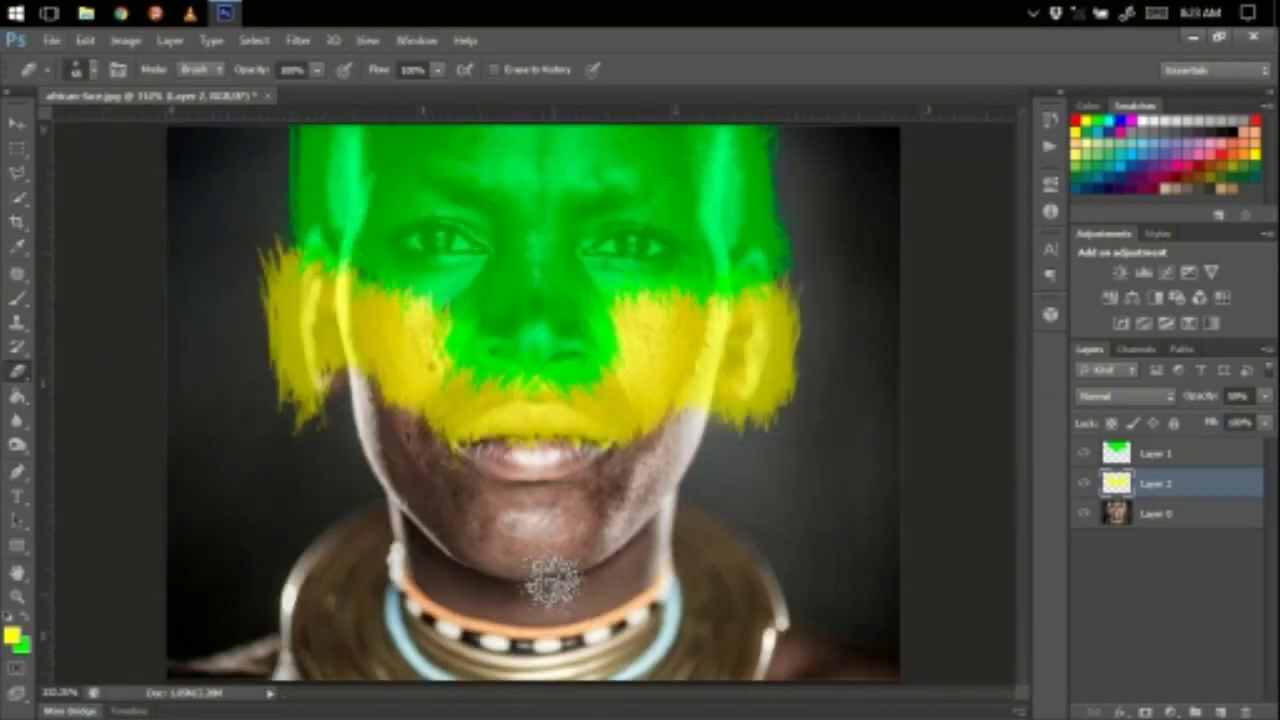
{"action": "scroll", "coordinate": [619, 458], "scroll_direction": "up", "scroll_amount": 3}
{"action": "scroll", "coordinate": [825, 420], "scroll_direction": "up", "scroll_amount": 2}
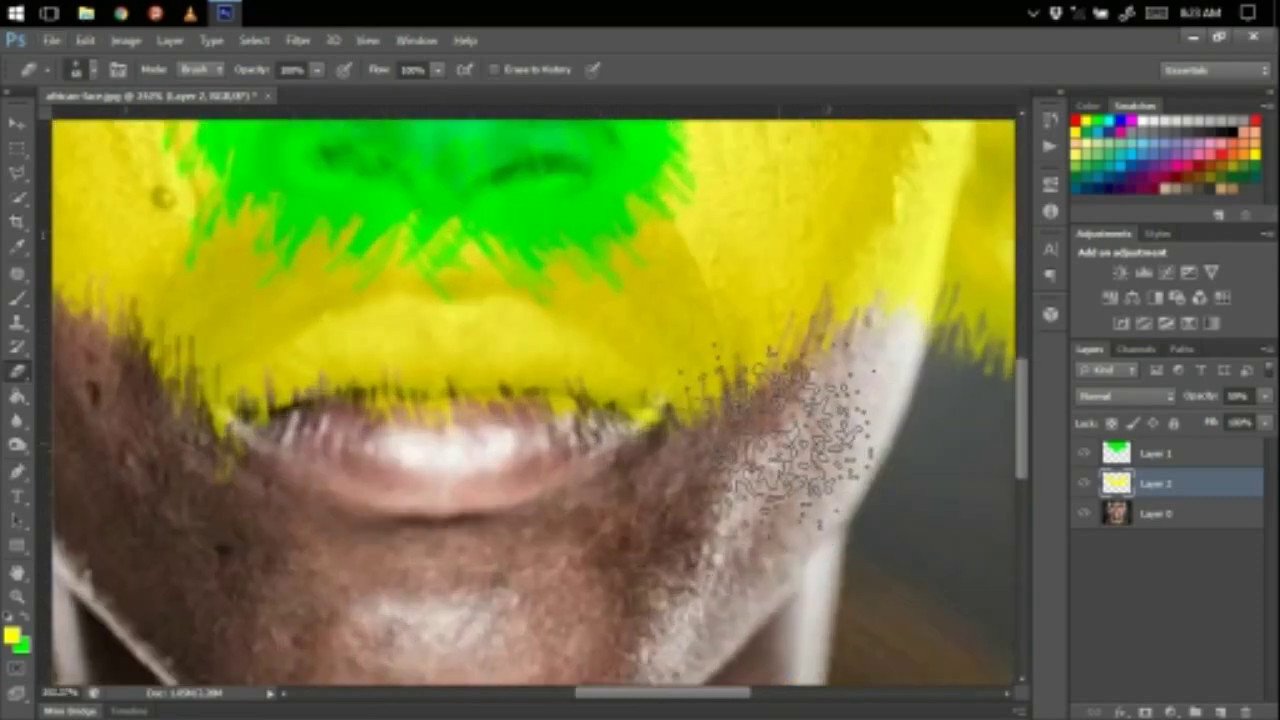
{"action": "mouse_move", "coordinate": [243, 515]}
{"action": "left_mouse_down"}
{"action": "mouse_move", "coordinate": [433, 532]}
{"action": "mouse_move", "coordinate": [483, 487]}
{"action": "mouse_move", "coordinate": [573, 517]}
{"action": "mouse_move", "coordinate": [650, 510]}
{"action": "left_mouse_up"}
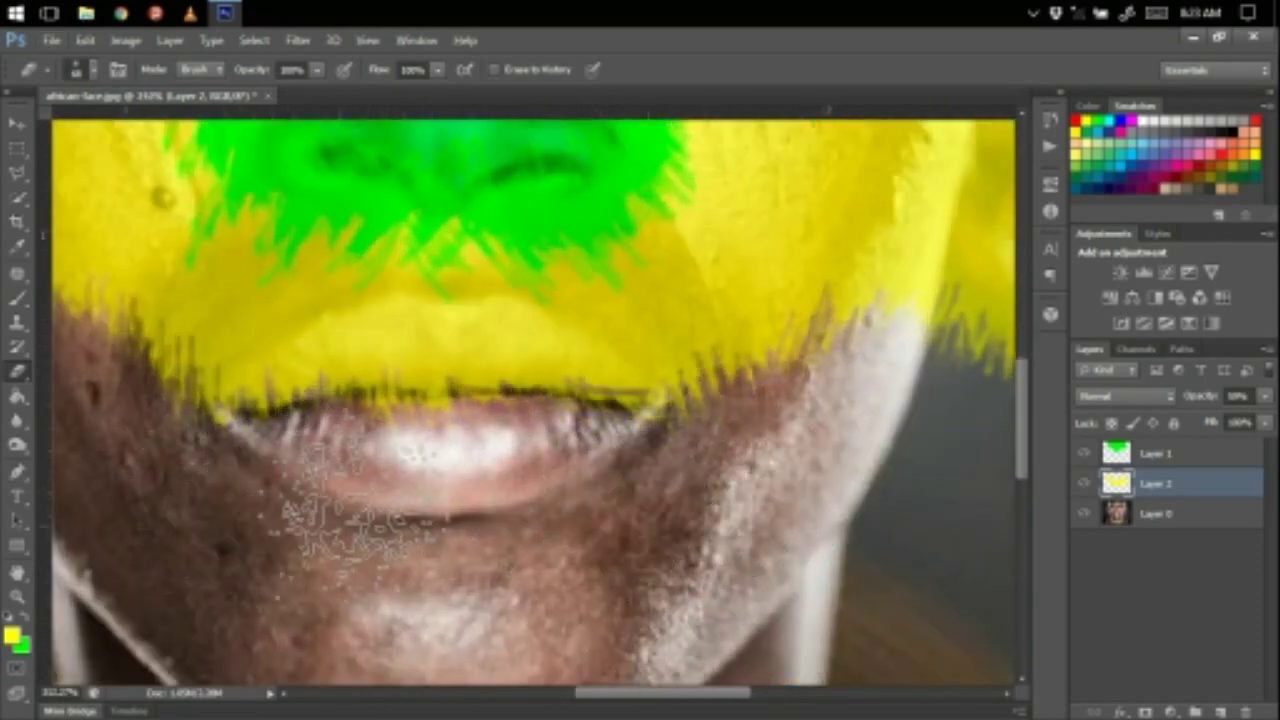
Step: Fill the gaps along the upper lip's lower edge with yellow using a smaller brush
{"action": "scroll", "coordinate": [20, 305], "scroll_direction": "up", "scroll_amount": 1}
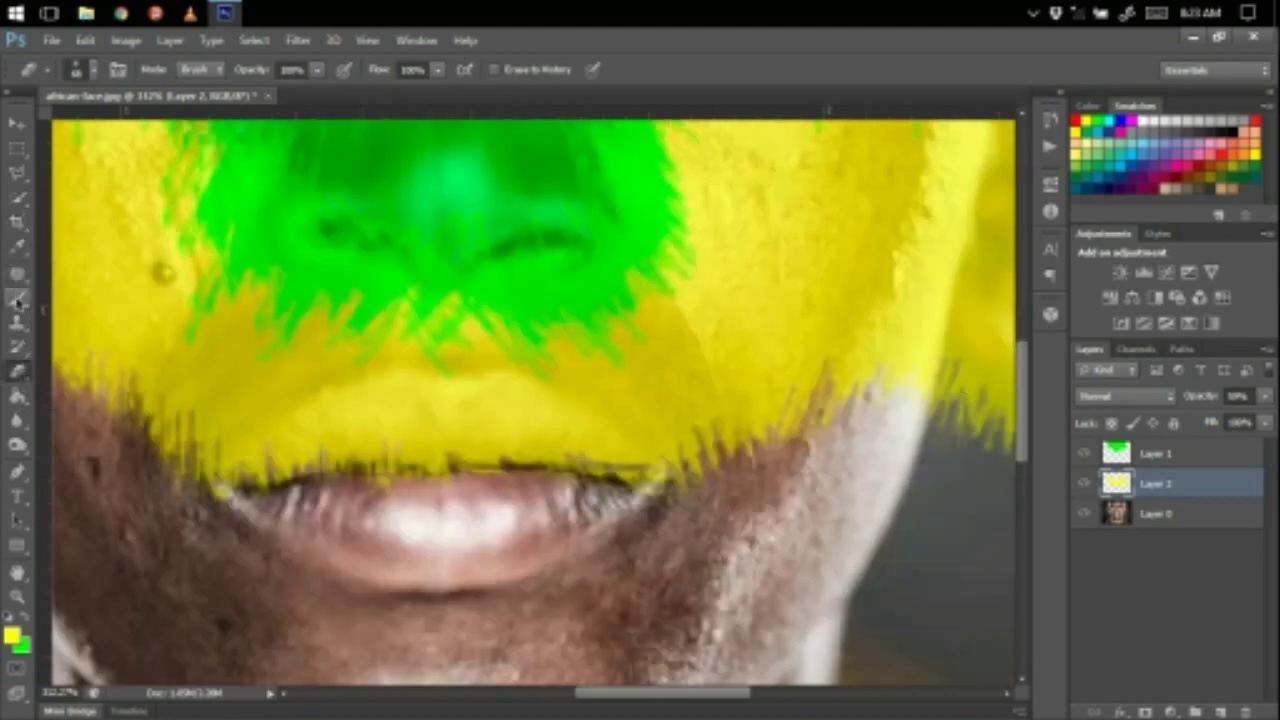
{"action": "left_click", "coordinate": [17, 298]}
{"action": "right_click", "coordinate": [420, 418], "text": "alt"}
{"action": "scroll", "coordinate": [328, 466], "scroll_direction": "up", "scroll_amount": 3}
{"action": "mouse_move", "coordinate": [285, 460]}
{"action": "left_mouse_down"}
{"action": "mouse_move", "coordinate": [344, 433]}
{"action": "mouse_move", "coordinate": [435, 432]}
{"action": "mouse_move", "coordinate": [417, 440]}
{"action": "mouse_move", "coordinate": [584, 406]}
{"action": "mouse_move", "coordinate": [635, 429]}
{"action": "mouse_move", "coordinate": [707, 406]}
{"action": "mouse_move", "coordinate": [767, 440]}
{"action": "mouse_move", "coordinate": [844, 437]}
{"action": "mouse_move", "coordinate": [908, 457]}
{"action": "left_mouse_up"}
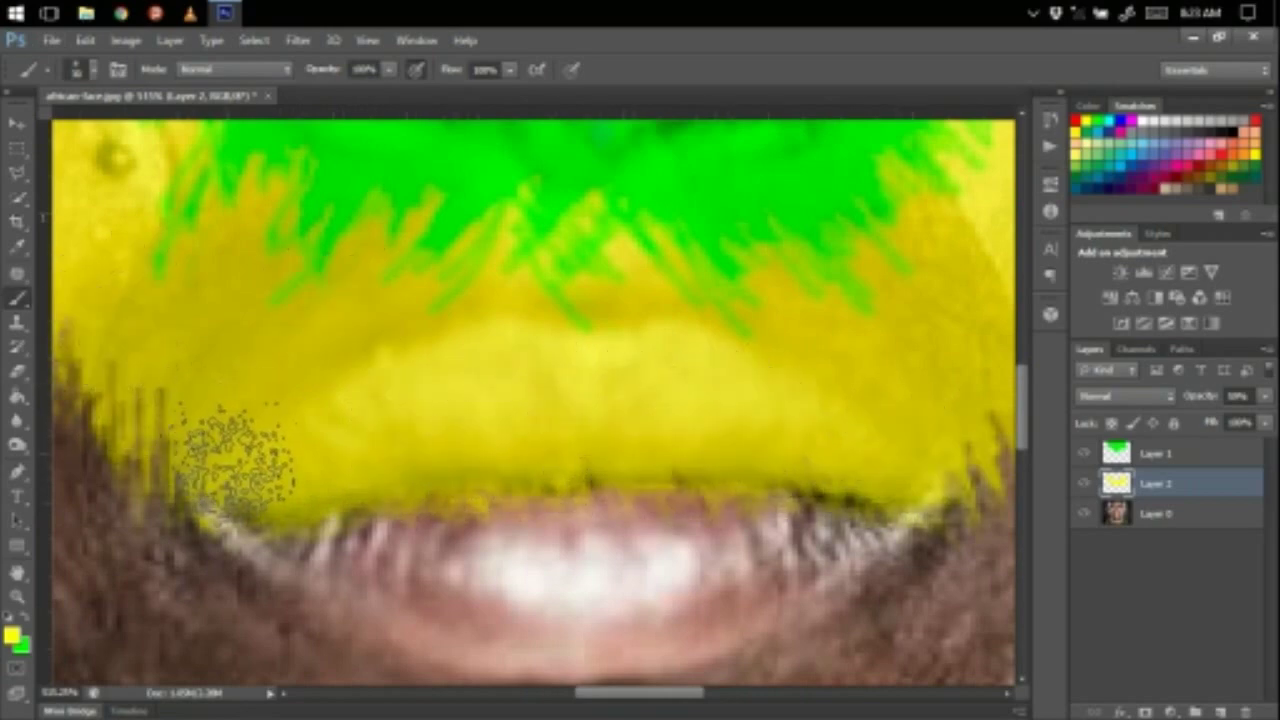
{"action": "scroll", "coordinate": [440, 325], "scroll_direction": "down", "scroll_amount": 4, "text": "alt"}
{"action": "scroll", "coordinate": [583, 368], "scroll_direction": "down", "scroll_amount": 1, "text": "alt"}
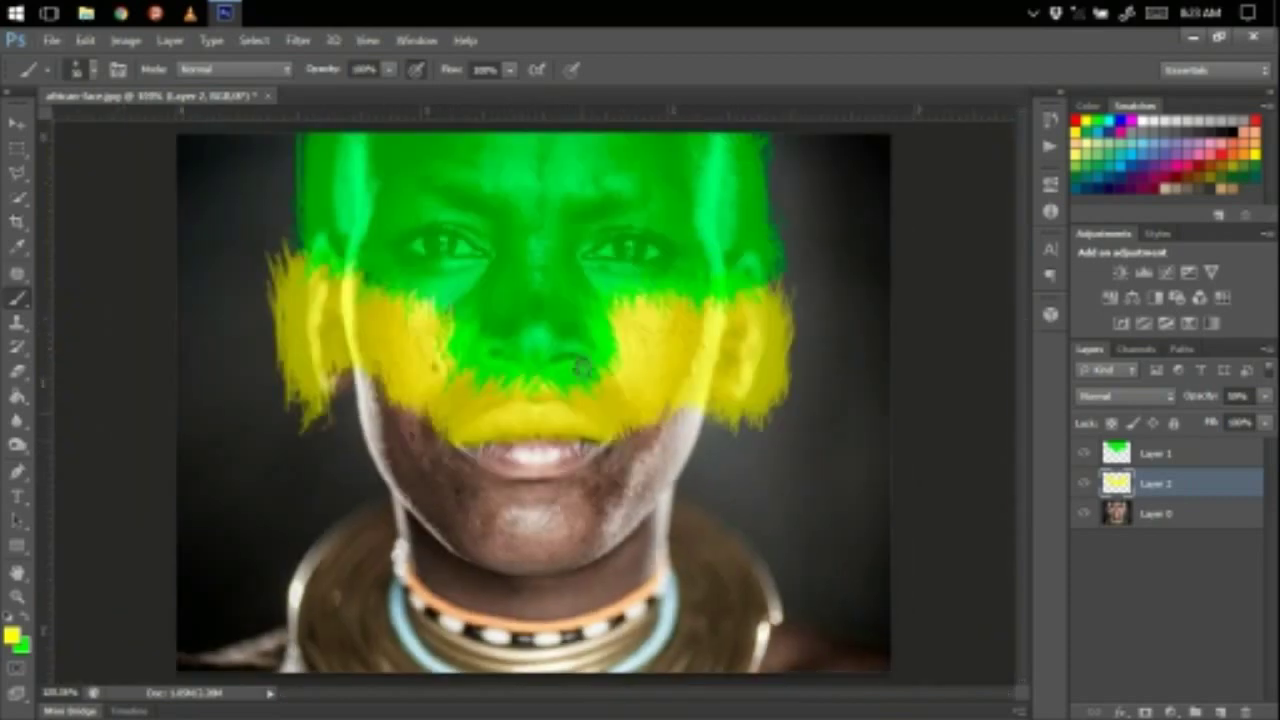
Step: Set both the yellow and the green paint layers to 100% opacity
{"action": "left_click_drag", "start_coordinate": [1274, 408], "coordinate": [1279, 408]}
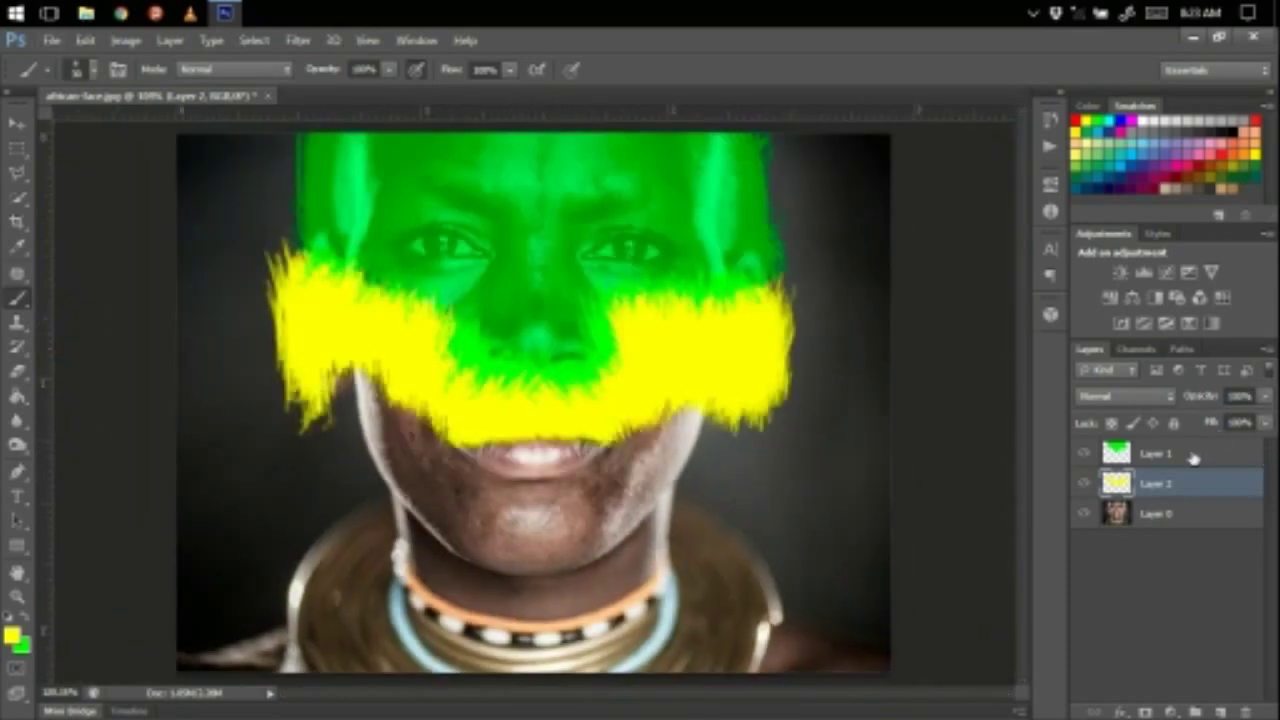
{"action": "left_click", "coordinate": [1194, 455]}
{"action": "key", "text": "0"}
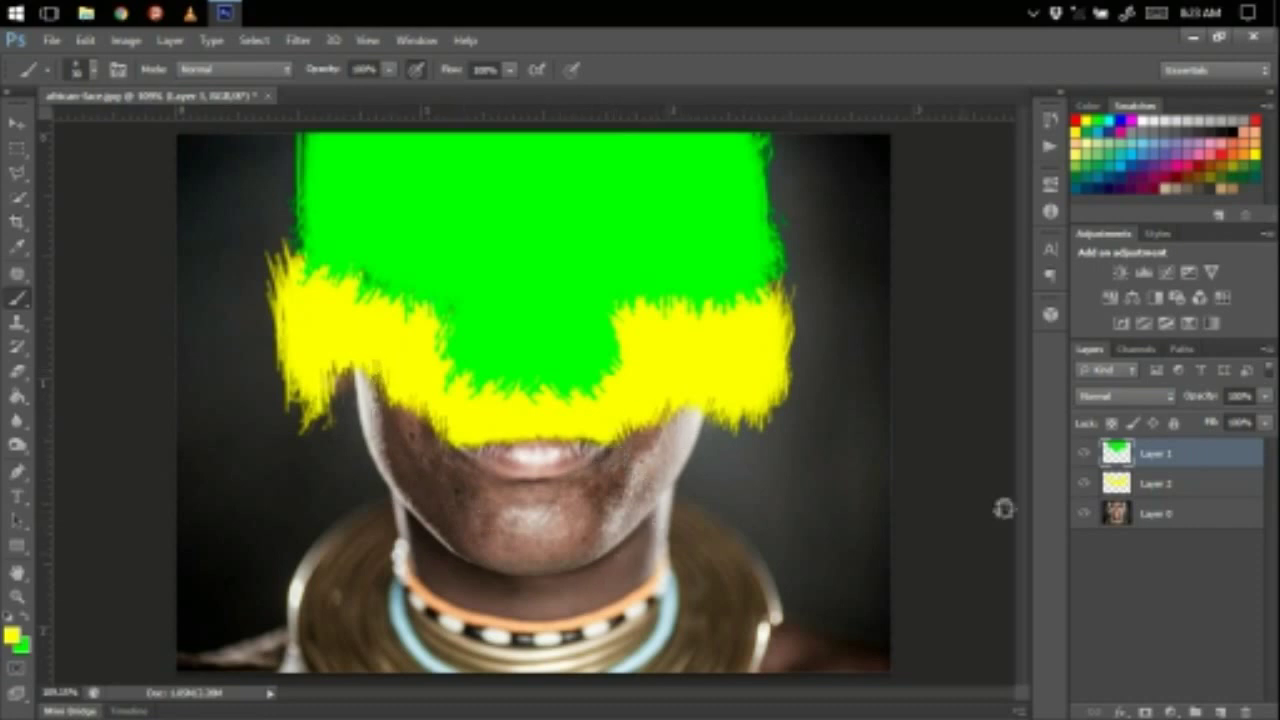
Step: Add a new layer and place it directly above the portrait, beneath the yellow paint layer
{"action": "left_click", "coordinate": [1205, 598]}
{"action": "left_click", "coordinate": [1220, 711]}
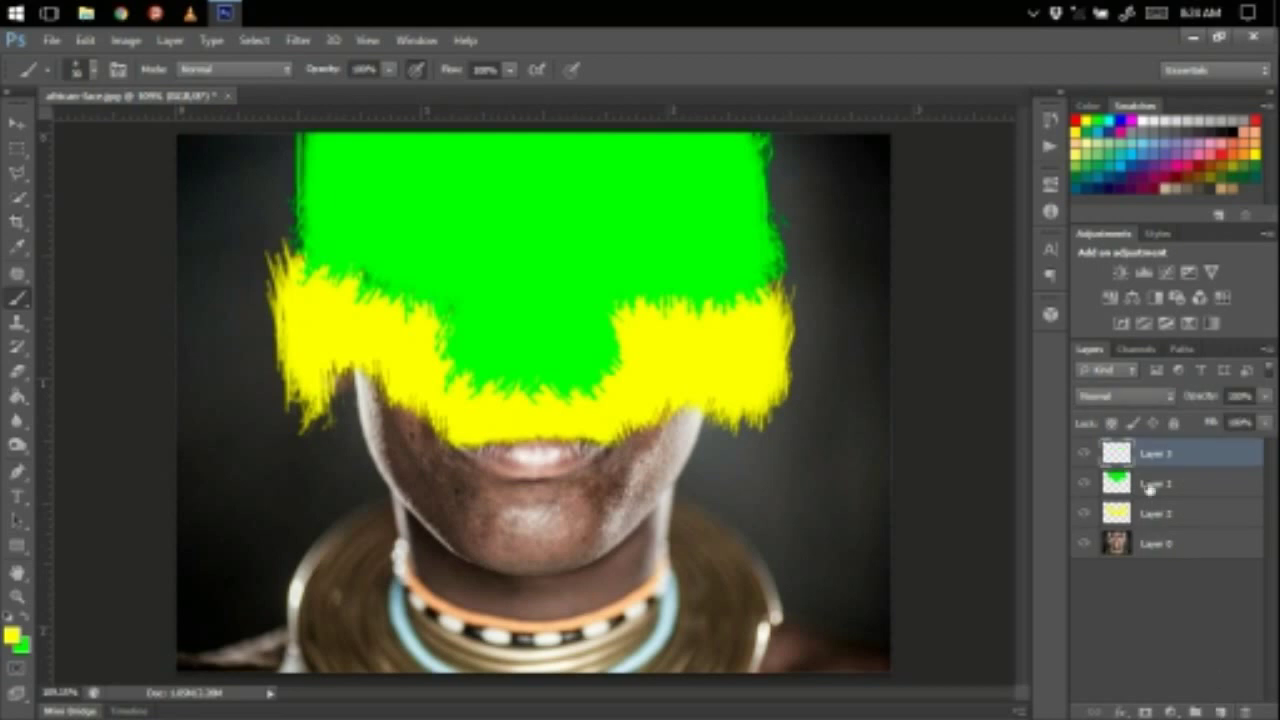
{"action": "left_click_drag", "start_coordinate": [1155, 456], "coordinate": [1117, 527]}
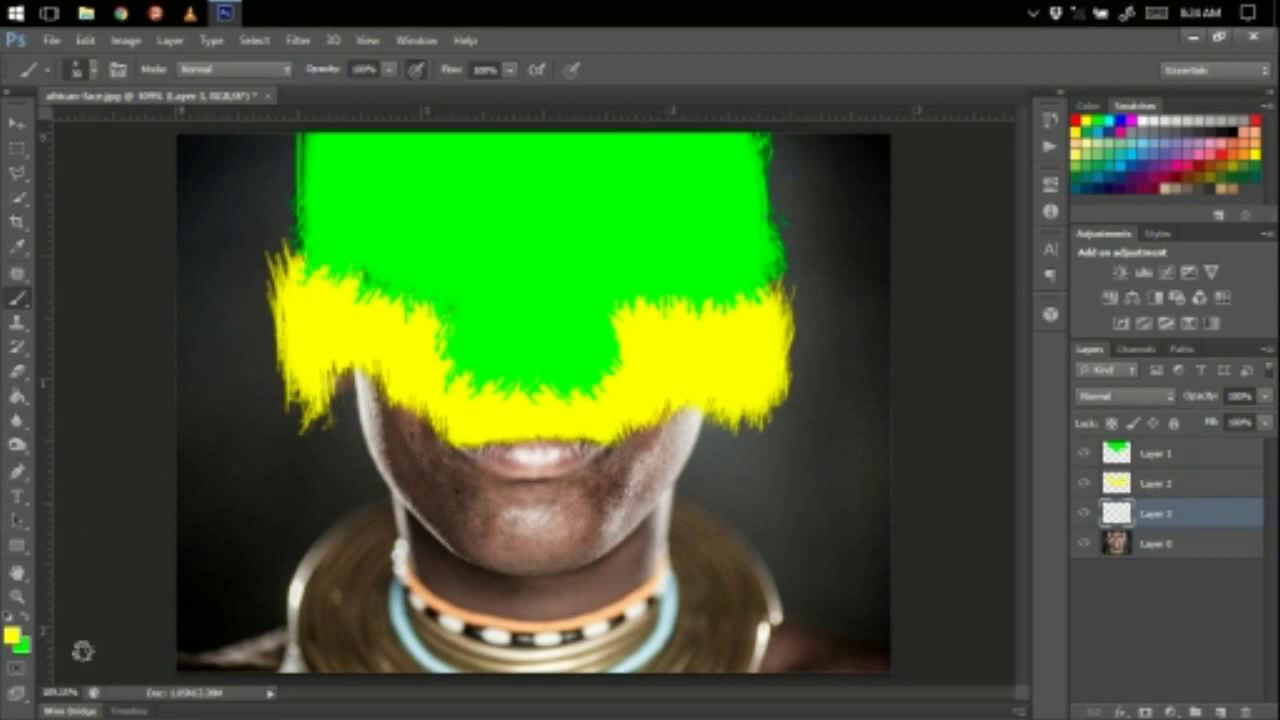
{"action": "scroll", "coordinate": [462, 466], "scroll_direction": "up", "scroll_amount": 3}
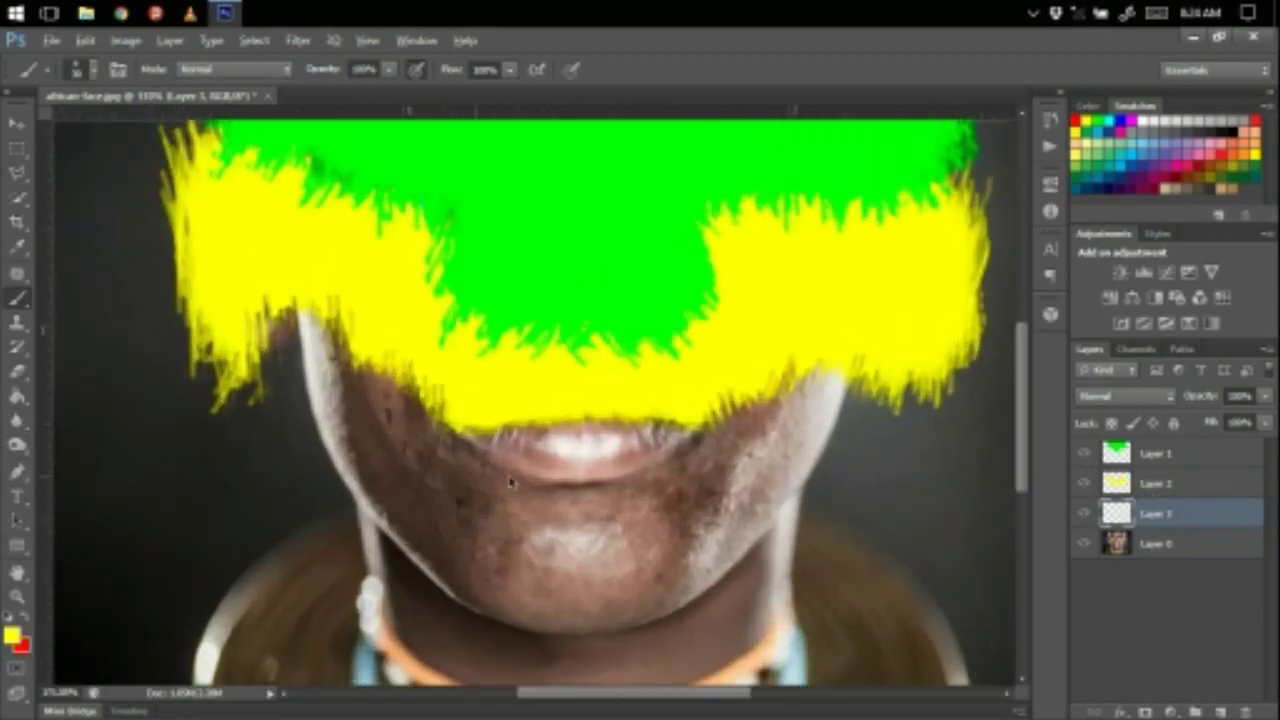
{"action": "left_click", "coordinate": [282, 342]}
{"action": "left_click", "coordinate": [294, 358]}
{"action": "key", "text": "ctrl+z"}
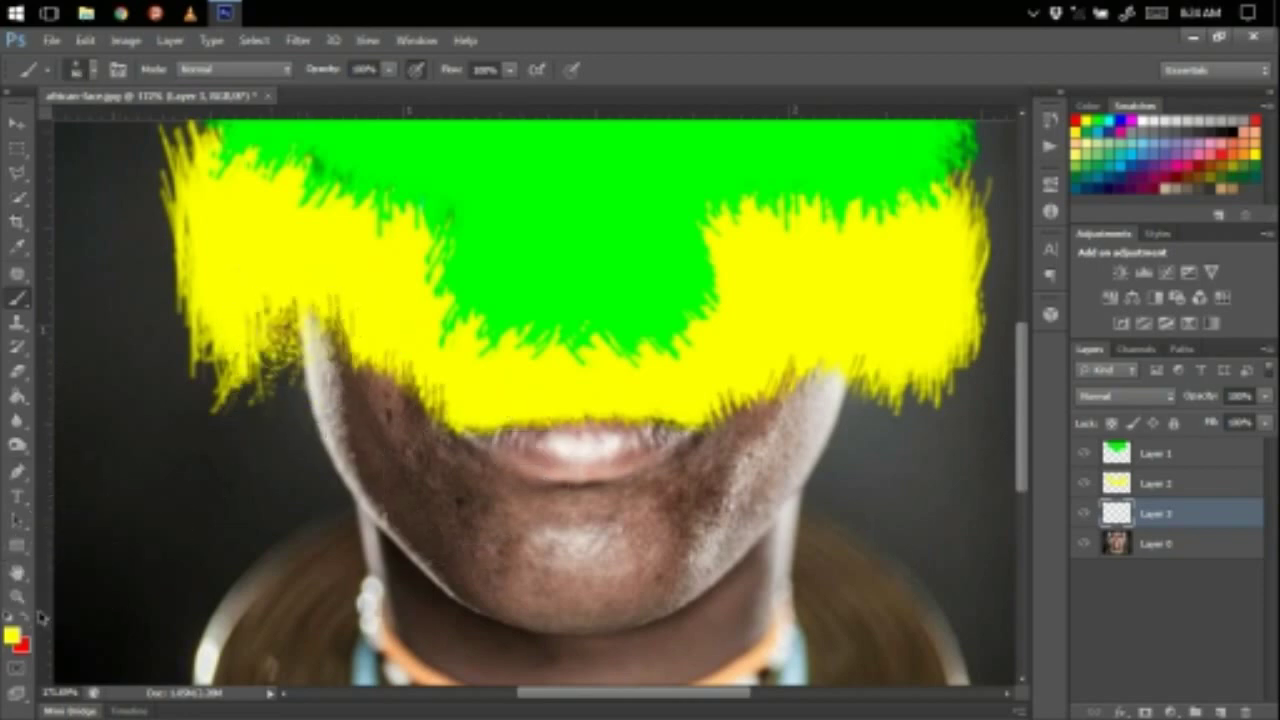
Step: Try to paint the left cheek, jaw and chin red on the new layer beneath the yellow band
{"action": "mouse_move", "coordinate": [257, 430]}
{"action": "left_mouse_down"}
{"action": "mouse_move", "coordinate": [277, 328]}
{"action": "mouse_move", "coordinate": [317, 350]}
{"action": "mouse_move", "coordinate": [312, 395]}
{"action": "mouse_move", "coordinate": [352, 400]}
{"action": "mouse_move", "coordinate": [367, 420]}
{"action": "mouse_move", "coordinate": [427, 420]}
{"action": "mouse_move", "coordinate": [427, 465]}
{"action": "mouse_move", "coordinate": [465, 420]}
{"action": "left_mouse_up"}
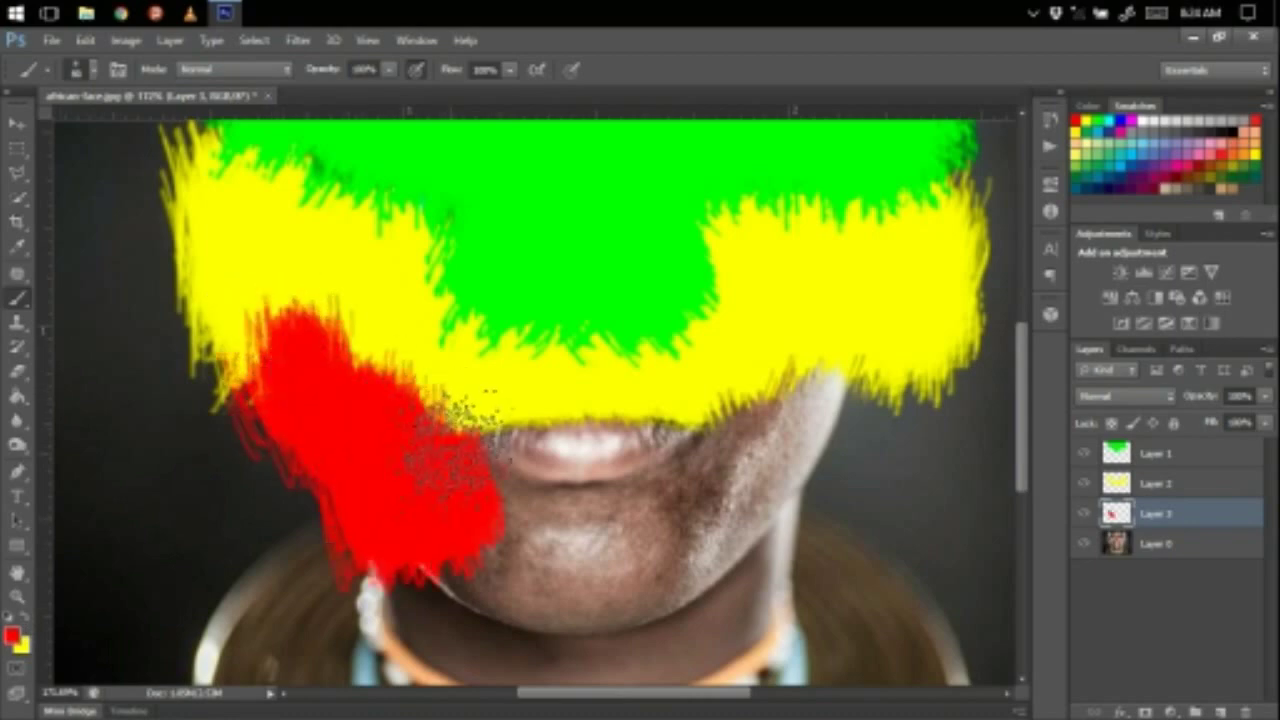
{"action": "mouse_move", "coordinate": [500, 470]}
{"action": "left_mouse_down"}
{"action": "mouse_move", "coordinate": [530, 540]}
{"action": "mouse_move", "coordinate": [620, 445]}
{"action": "mouse_move", "coordinate": [660, 510]}
{"action": "left_mouse_up"}
{"action": "key", "text": "ctrl+alt+z"}
{"action": "key", "text": "ctrl+alt+z"}
{"action": "key", "text": "ctrl+alt+z"}
{"action": "key", "text": "ctrl+alt+z"}
{"action": "key", "text": "ctrl+alt+z"}
{"action": "key", "text": "ctrl+alt+z"}
{"action": "key", "text": "ctrl+alt+z"}
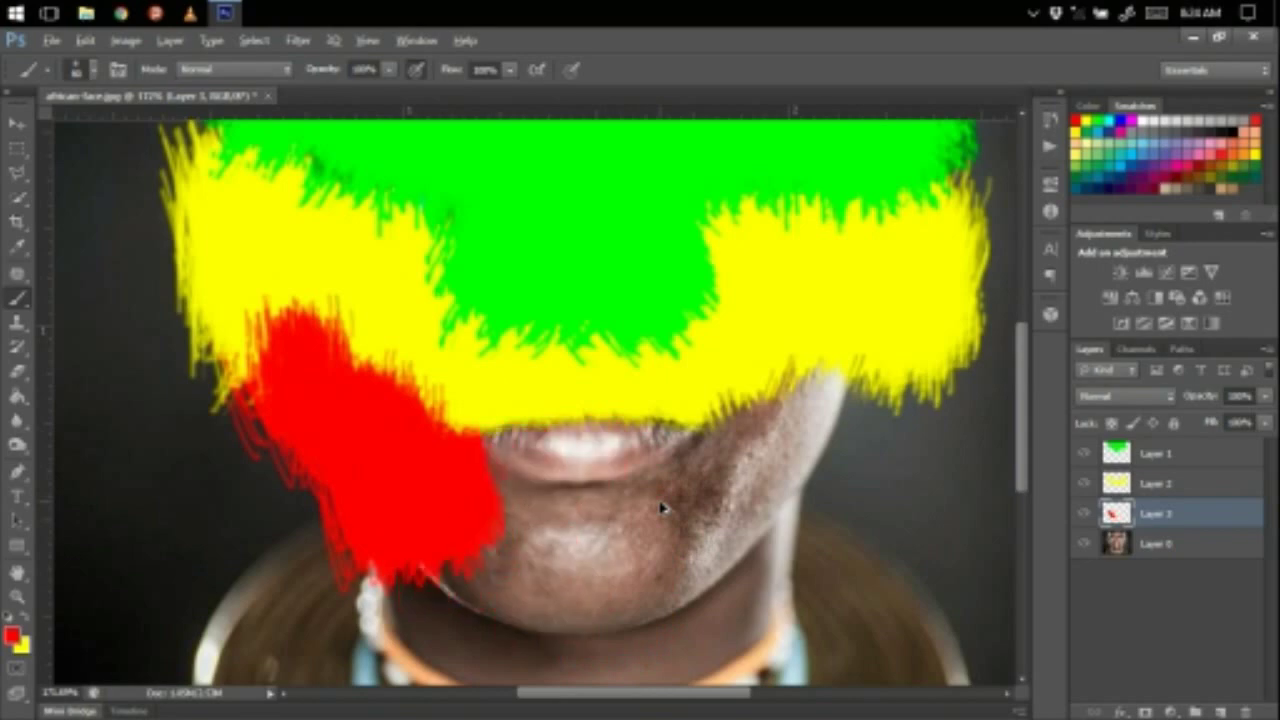
{"action": "key", "text": "ctrl+alt+z"}
{"action": "key", "text": "ctrl+alt+z"}
{"action": "key", "text": "ctrl+alt+z"}
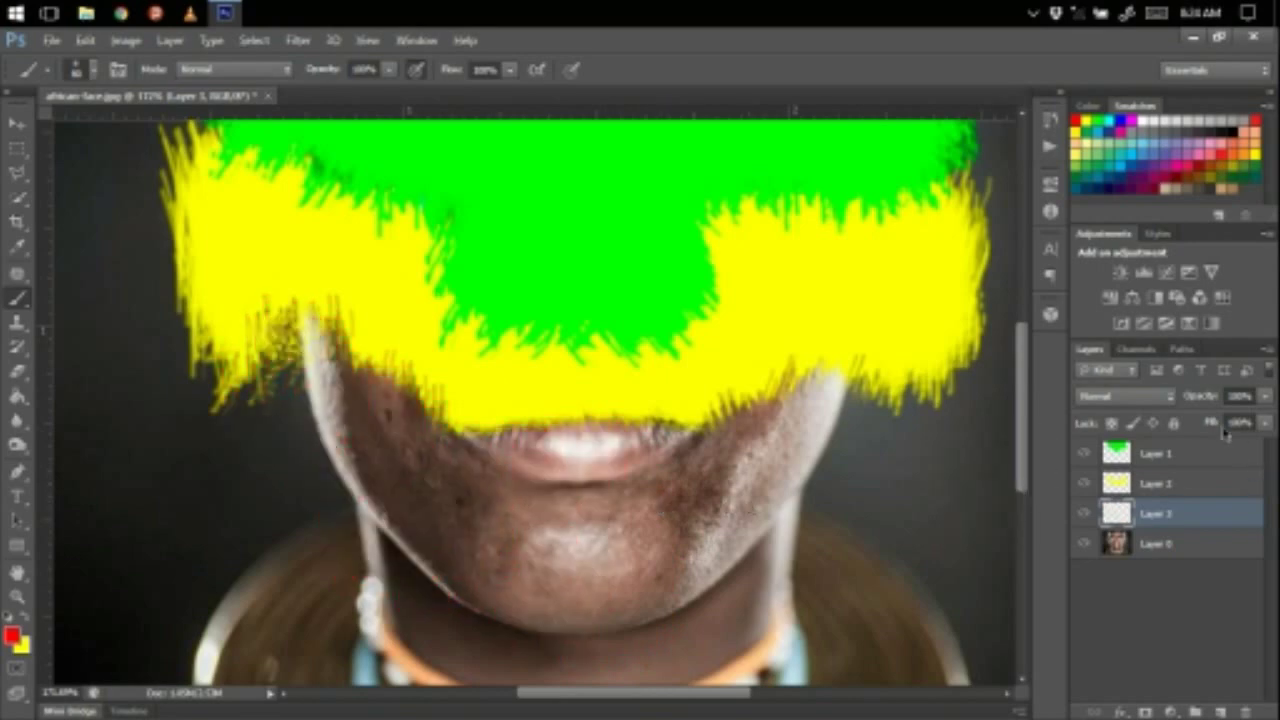
{"action": "mouse_move", "coordinate": [465, 495]}
{"action": "left_mouse_down"}
{"action": "mouse_move", "coordinate": [500, 555]}
{"action": "mouse_move", "coordinate": [535, 515]}
{"action": "left_mouse_up"}
{"action": "key", "text": "ctrl+alt+z"}
Step: Lower the yellow layer's opacity so the skin and ears show through the paint
{"action": "left_click", "coordinate": [1164, 491]}
{"action": "mouse_move", "coordinate": [1183, 405]}
{"action": "left_mouse_down"}
{"action": "mouse_move", "coordinate": [1156, 406]}
{"action": "mouse_move", "coordinate": [1187, 410]}
{"action": "left_mouse_up"}
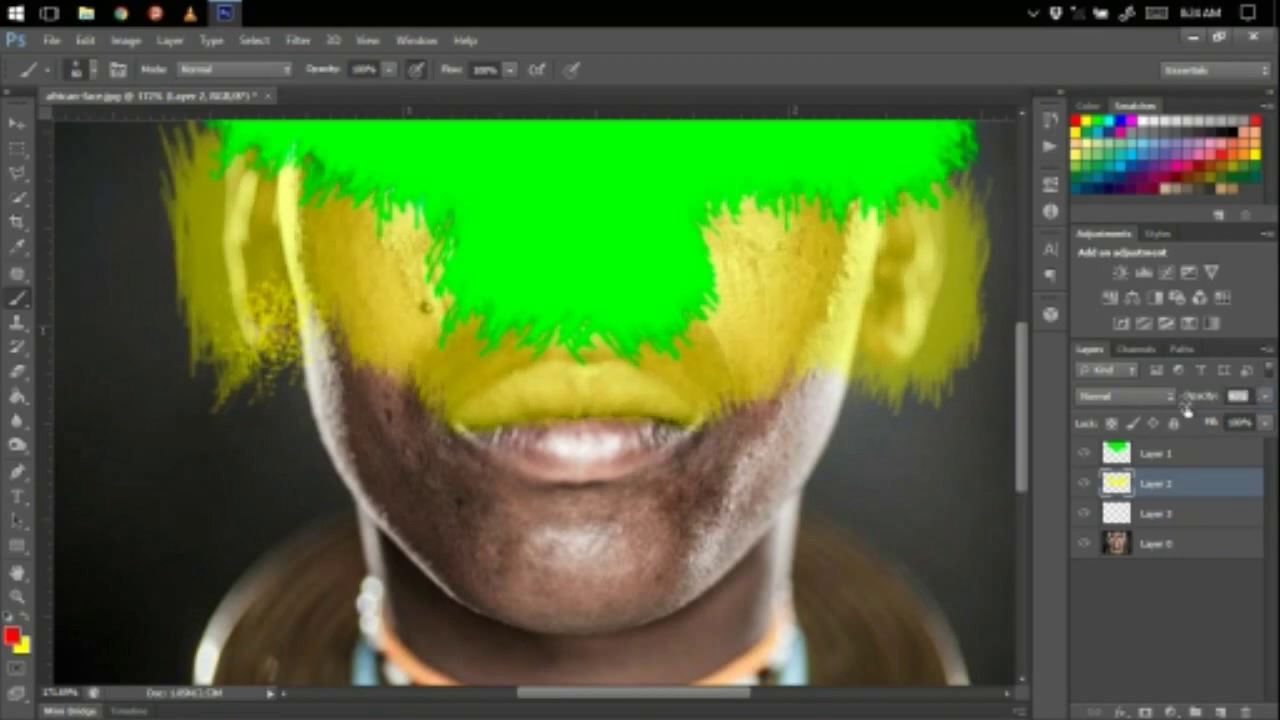
{"action": "left_click", "coordinate": [1183, 516]}
{"action": "mouse_move", "coordinate": [490, 428]}
{"action": "left_mouse_down"}
{"action": "mouse_move", "coordinate": [575, 495]}
{"action": "mouse_move", "coordinate": [609, 491]}
{"action": "mouse_move", "coordinate": [569, 450]}
{"action": "mouse_move", "coordinate": [550, 455]}
{"action": "mouse_move", "coordinate": [600, 470]}
{"action": "mouse_move", "coordinate": [700, 440]}
{"action": "mouse_move", "coordinate": [400, 480]}
{"action": "mouse_move", "coordinate": [650, 562]}
{"action": "mouse_move", "coordinate": [288, 364]}
{"action": "mouse_move", "coordinate": [291, 423]}
{"action": "mouse_move", "coordinate": [548, 610]}
{"action": "left_mouse_up"}
{"action": "key", "text": "ctrl+alt+z"}
{"action": "key", "text": "ctrl+alt+z"}
Step: Paint the lower lip, jaw, chin and neck red on the yellow paint layer, down to the beaded necklace
{"action": "scroll", "coordinate": [593, 460], "scroll_direction": "up", "scroll_amount": 3}
{"action": "scroll", "coordinate": [602, 583], "scroll_direction": "down", "scroll_amount": 4}
{"action": "left_click_drag", "start_coordinate": [604, 583], "coordinate": [660, 583]}
{"action": "mouse_move", "coordinate": [785, 445]}
{"action": "left_mouse_down"}
{"action": "mouse_move", "coordinate": [706, 566]}
{"action": "mouse_move", "coordinate": [617, 600]}
{"action": "mouse_move", "coordinate": [585, 590]}
{"action": "left_mouse_up"}
{"action": "scroll", "coordinate": [570, 585], "scroll_direction": "down", "scroll_amount": 3}
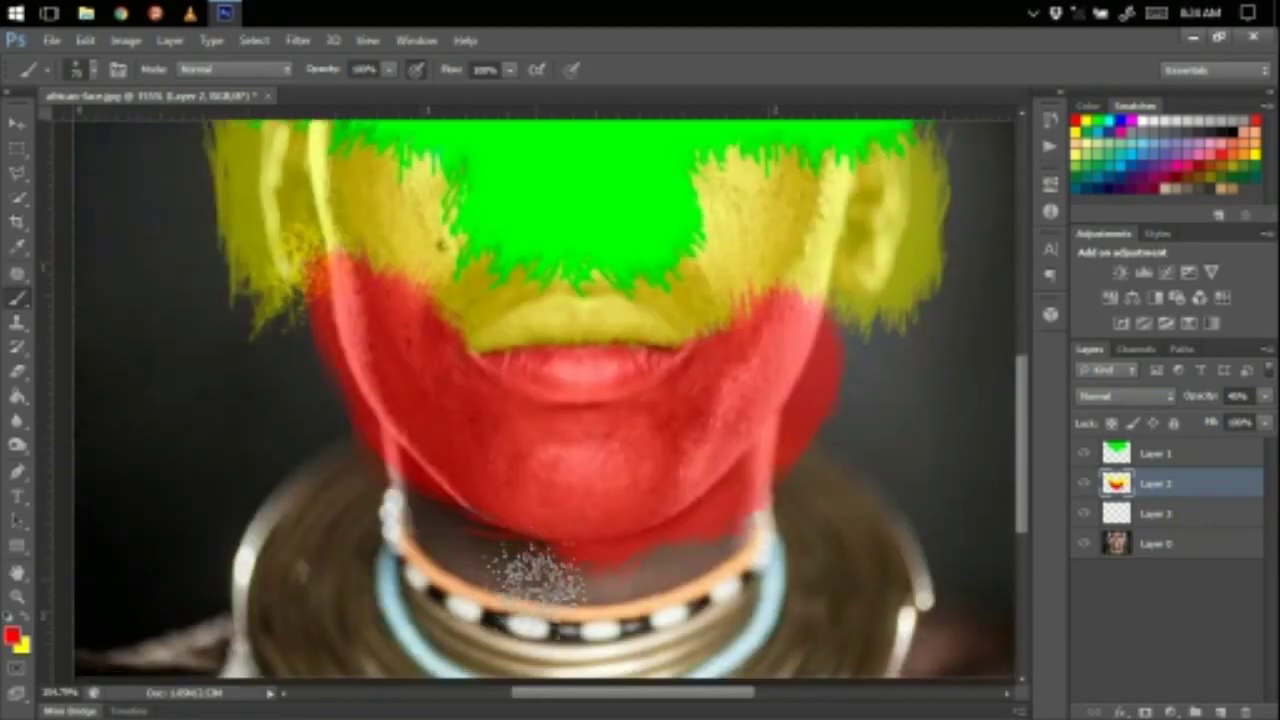
{"action": "left_click_drag", "start_coordinate": [495, 495], "coordinate": [434, 409]}
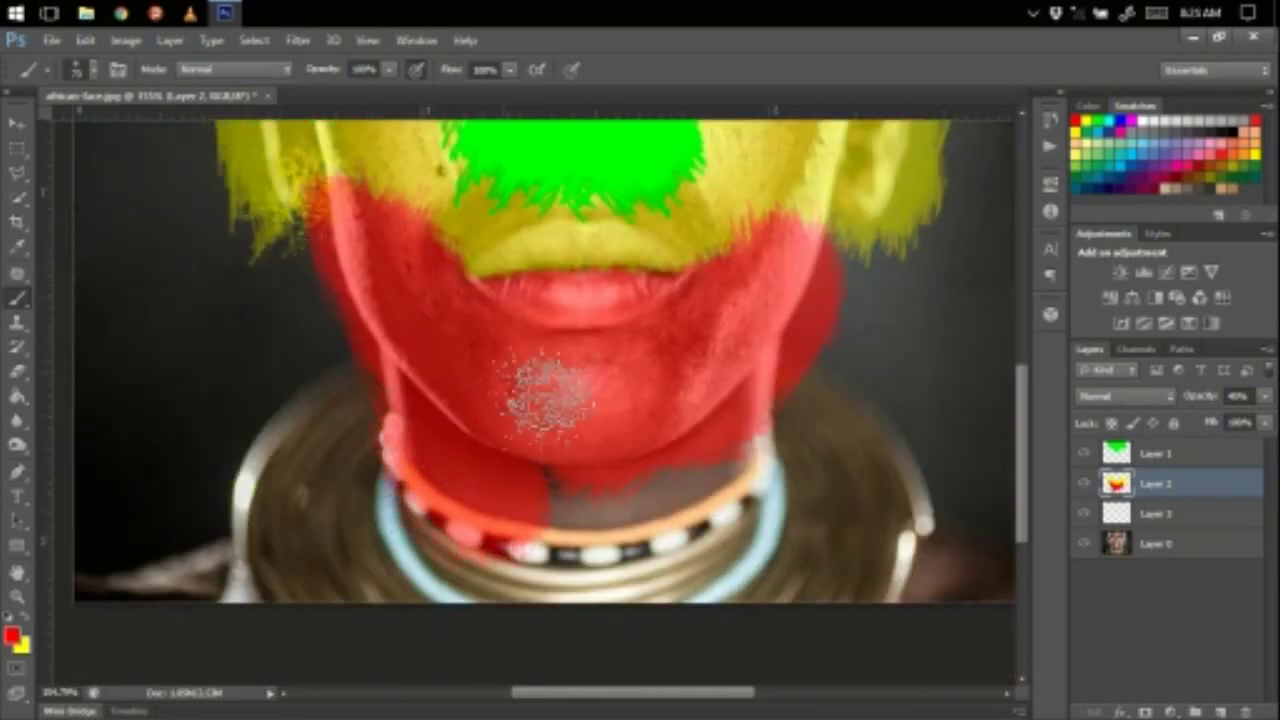
{"action": "mouse_move", "coordinate": [400, 335]}
{"action": "left_mouse_down"}
{"action": "mouse_move", "coordinate": [523, 457]}
{"action": "mouse_move", "coordinate": [700, 405]}
{"action": "mouse_move", "coordinate": [765, 455]}
{"action": "mouse_move", "coordinate": [600, 540]}
{"action": "mouse_move", "coordinate": [428, 371]}
{"action": "mouse_move", "coordinate": [350, 470]}
{"action": "left_mouse_up"}
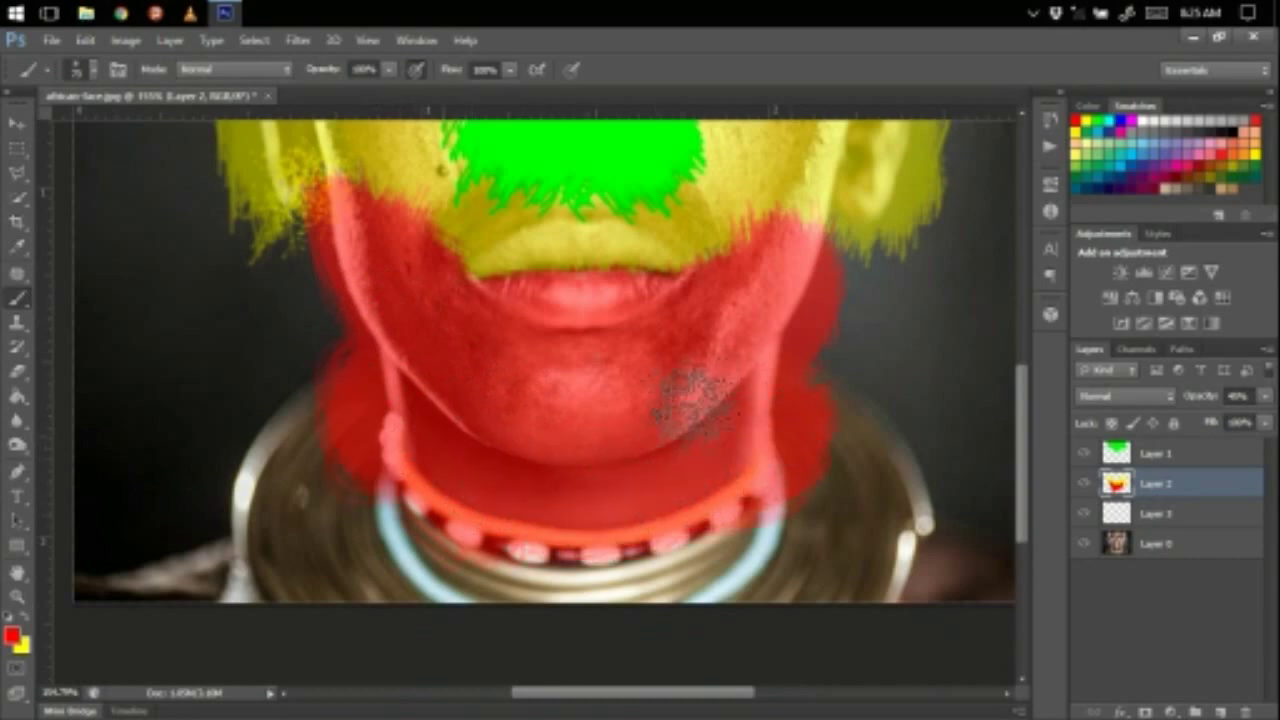
Step: Extend the red paint beneath the left earlobe and delete the spare layer between the yellow paint and the portrait
{"action": "scroll", "coordinate": [780, 360], "scroll_direction": "up", "scroll_amount": 6}
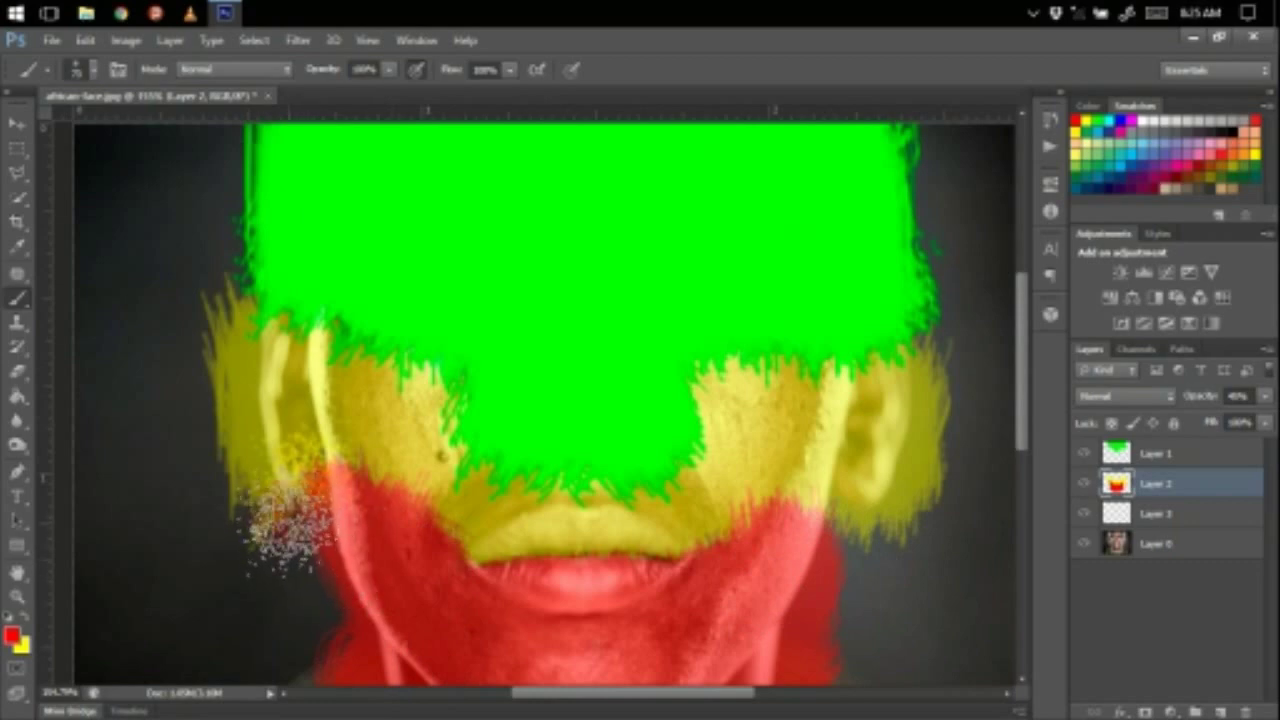
{"action": "left_click", "coordinate": [289, 526]}
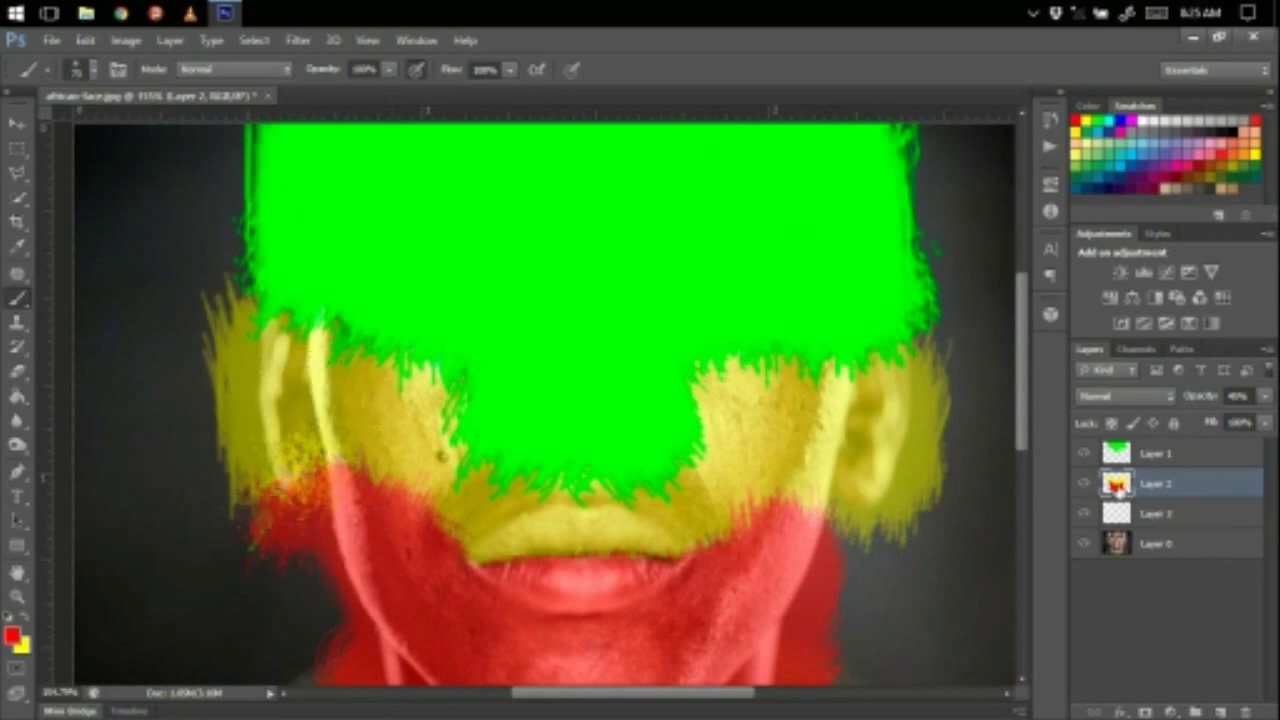
{"action": "scroll", "coordinate": [735, 458], "scroll_direction": "down", "scroll_amount": 3}
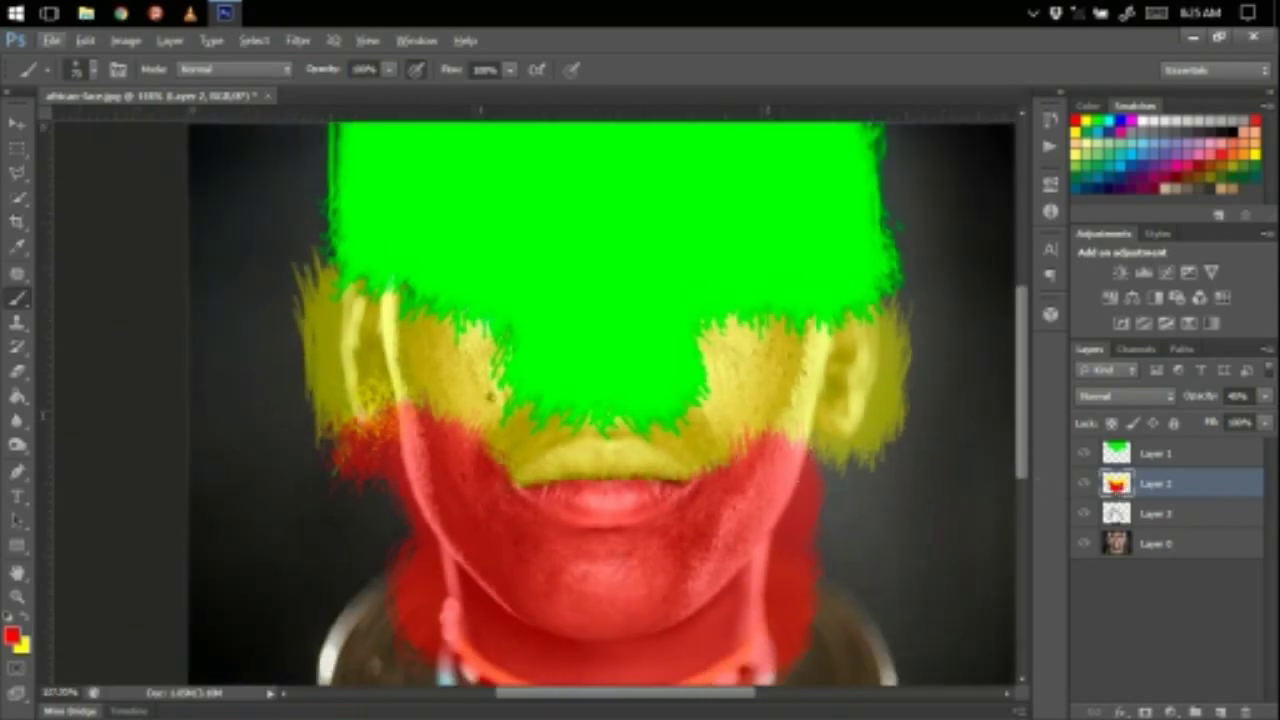
{"action": "left_click_drag", "start_coordinate": [1225, 514], "coordinate": [1243, 711]}
Step: Try to touch up the lower edge of the green band under the eyes with the brush
{"action": "scroll", "coordinate": [670, 435], "scroll_direction": "up", "scroll_amount": 3}
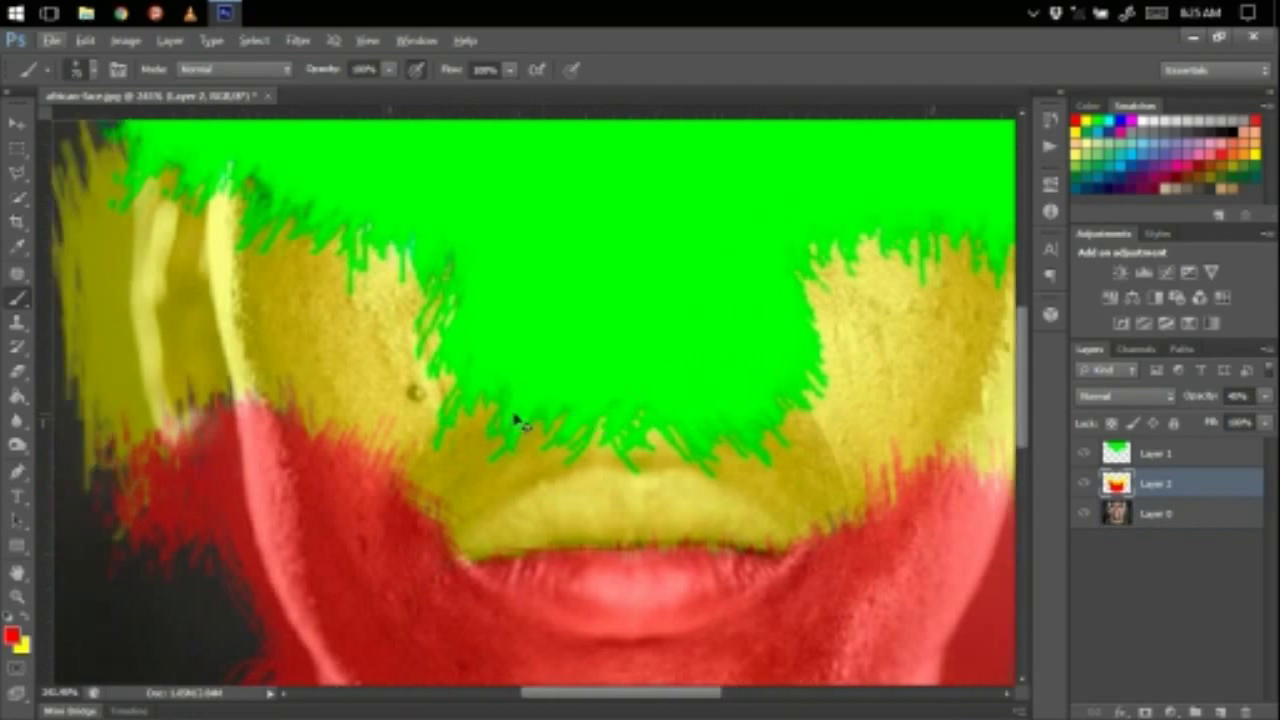
{"action": "scroll", "coordinate": [516, 420], "scroll_direction": "left", "scroll_amount": 2}
{"action": "scroll", "coordinate": [508, 400], "scroll_direction": "up", "scroll_amount": 2}
{"action": "scroll", "coordinate": [537, 406], "scroll_direction": "left", "scroll_amount": 2}
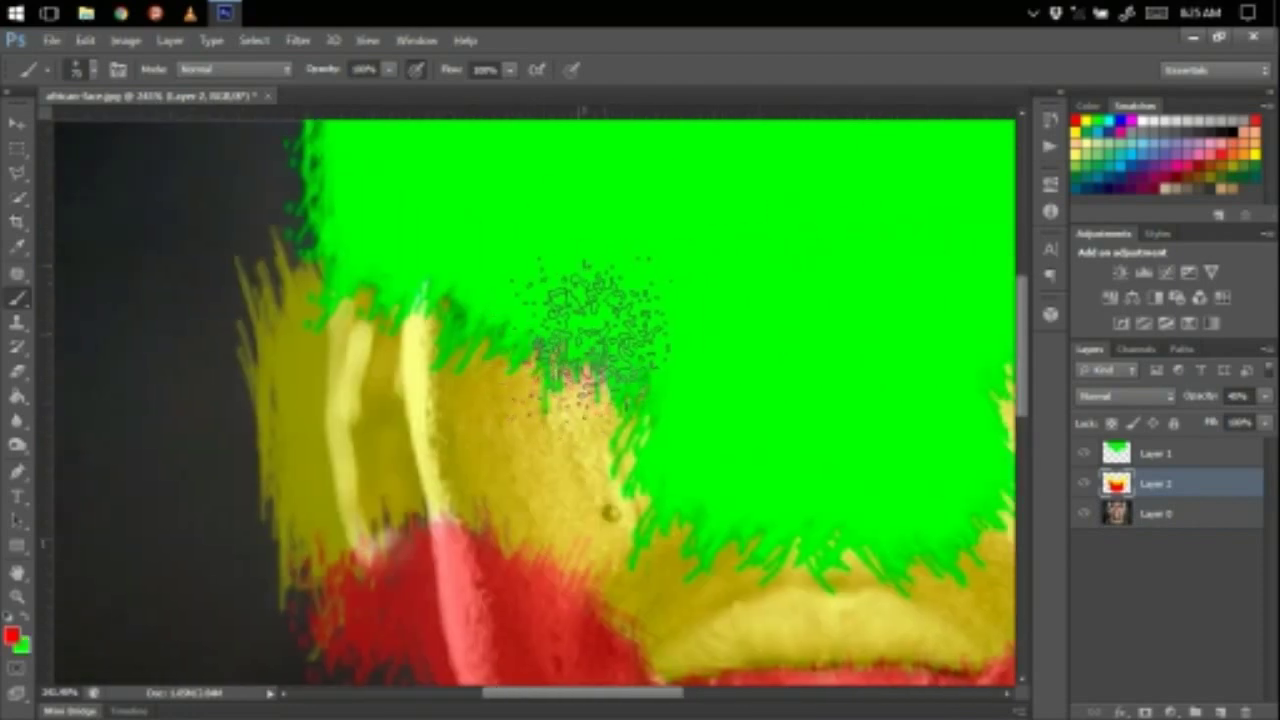
{"action": "scroll", "coordinate": [751, 294], "scroll_direction": "right", "scroll_amount": 10}
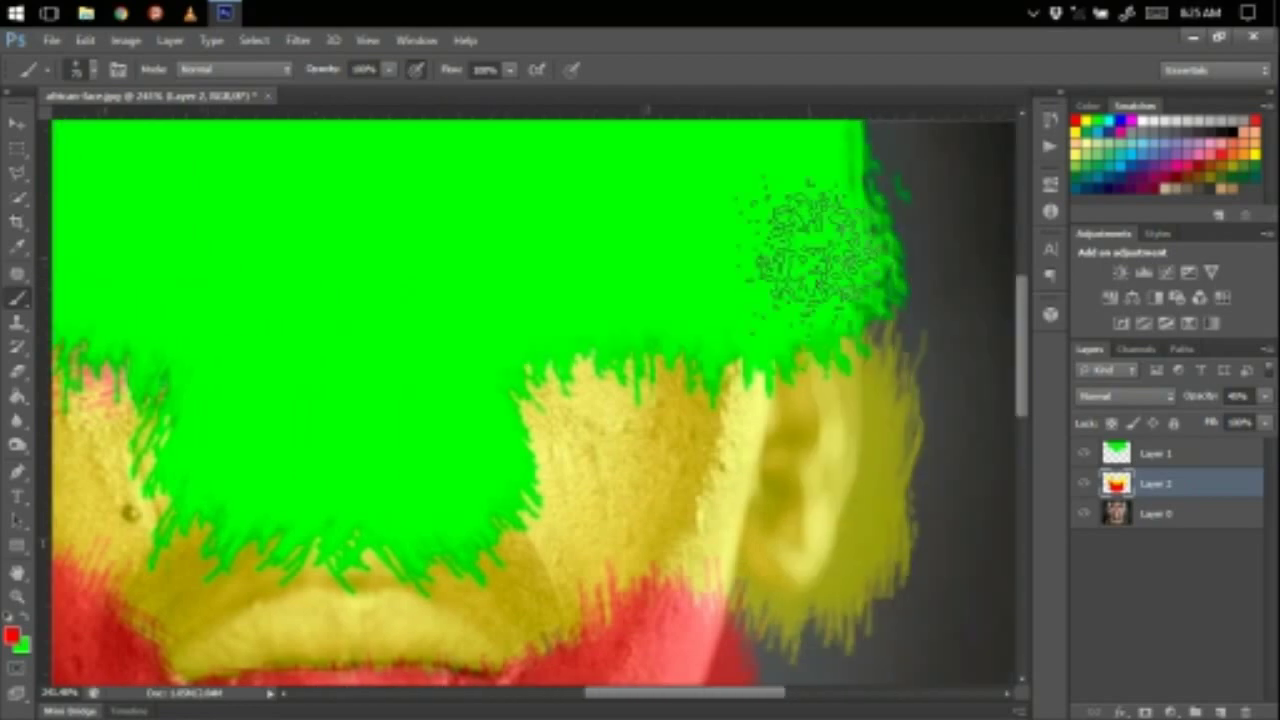
{"action": "scroll", "coordinate": [810, 255], "scroll_direction": "up", "scroll_amount": 2}
{"action": "left_click", "coordinate": [1188, 454]}
{"action": "scroll", "coordinate": [800, 323], "scroll_direction": "up", "scroll_amount": 2}
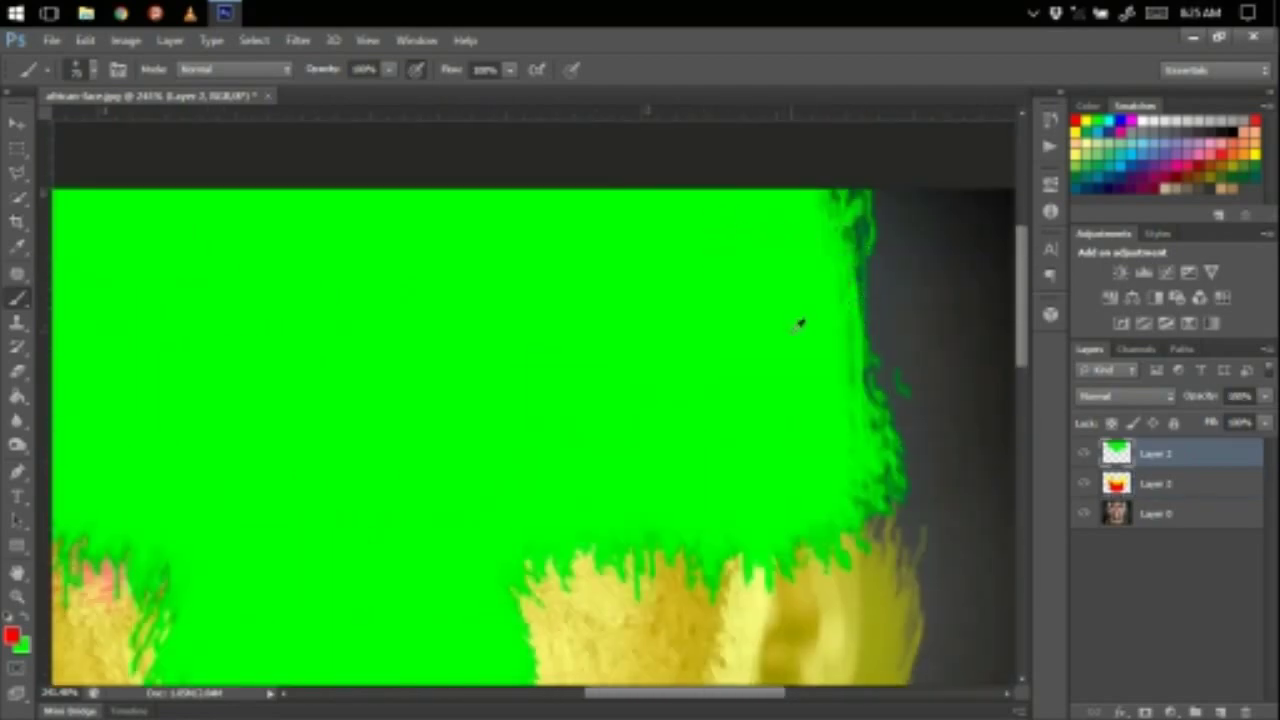
{"action": "scroll", "coordinate": [805, 440], "scroll_direction": "left", "scroll_amount": 2}
{"action": "scroll", "coordinate": [786, 434], "scroll_direction": "down", "scroll_amount": 2}
{"action": "left_click", "coordinate": [708, 410]}
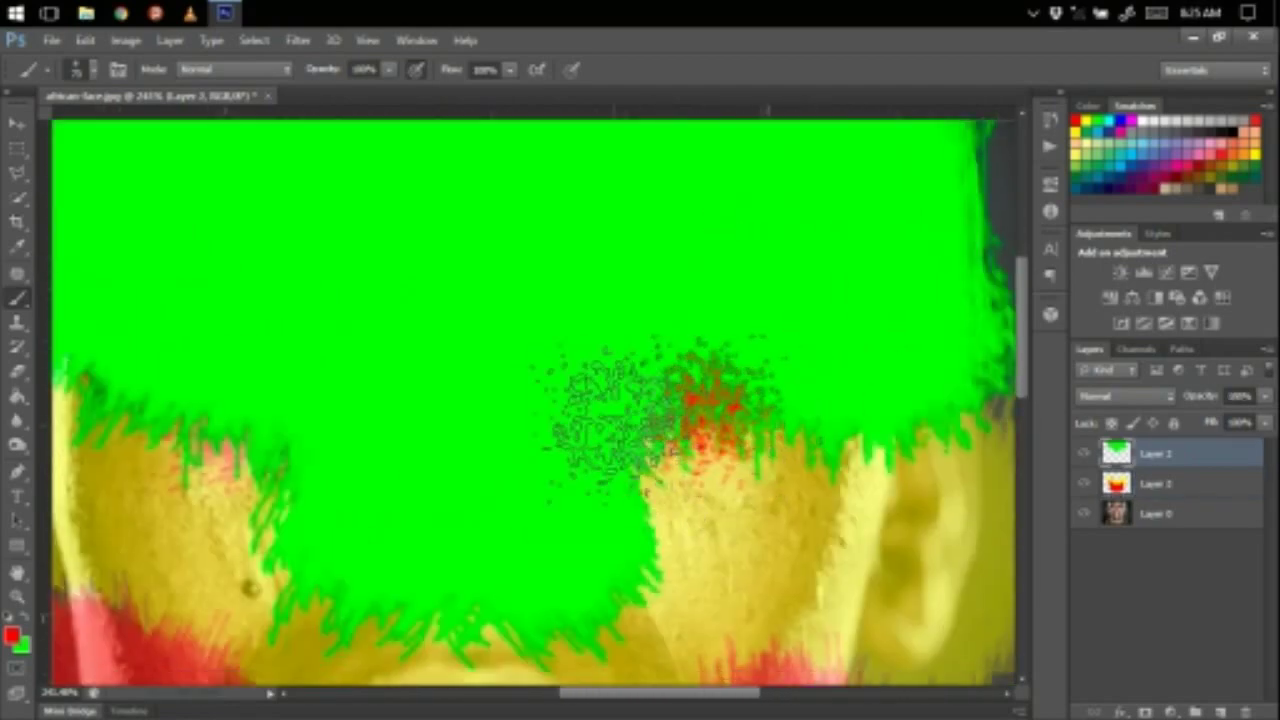
{"action": "key", "text": "alt"}
{"action": "key", "text": "ctrl+z"}
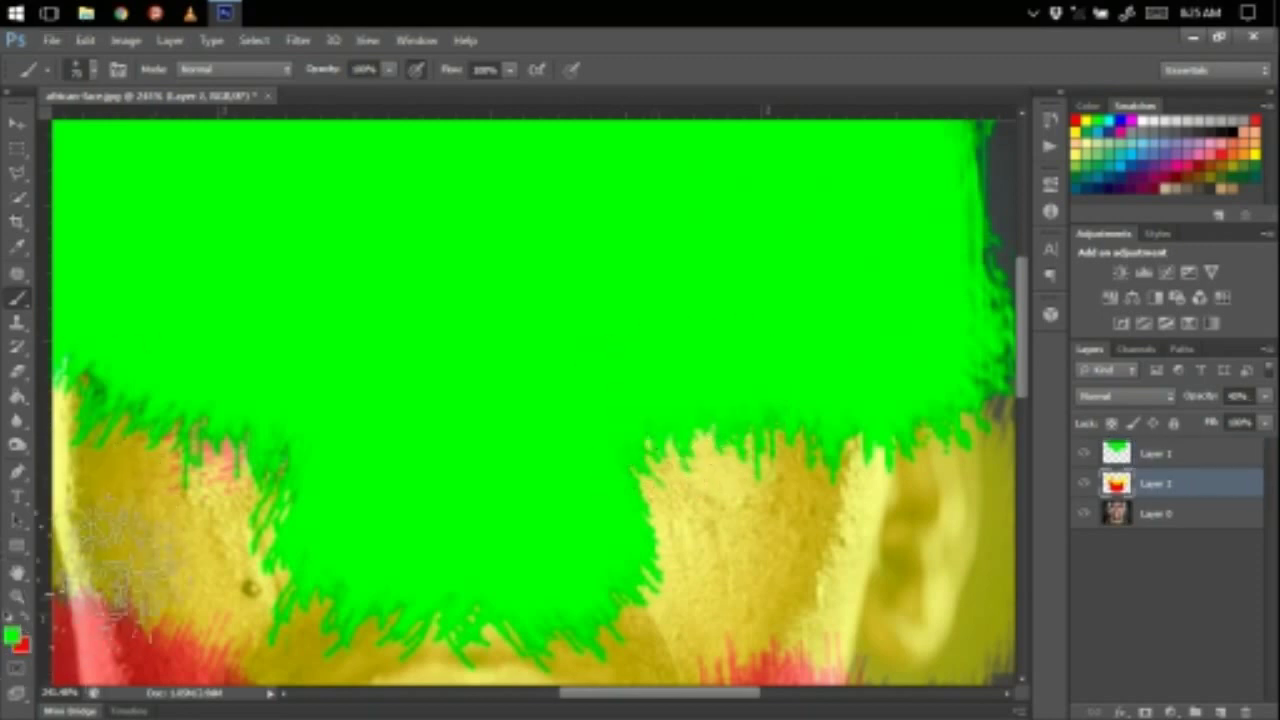
Step: Paint green over the red specks under the left eye on the yellow and red paint layer
{"action": "scroll", "coordinate": [620, 415], "scroll_direction": "left", "scroll_amount": 3}
{"action": "left_click", "coordinate": [455, 418]}
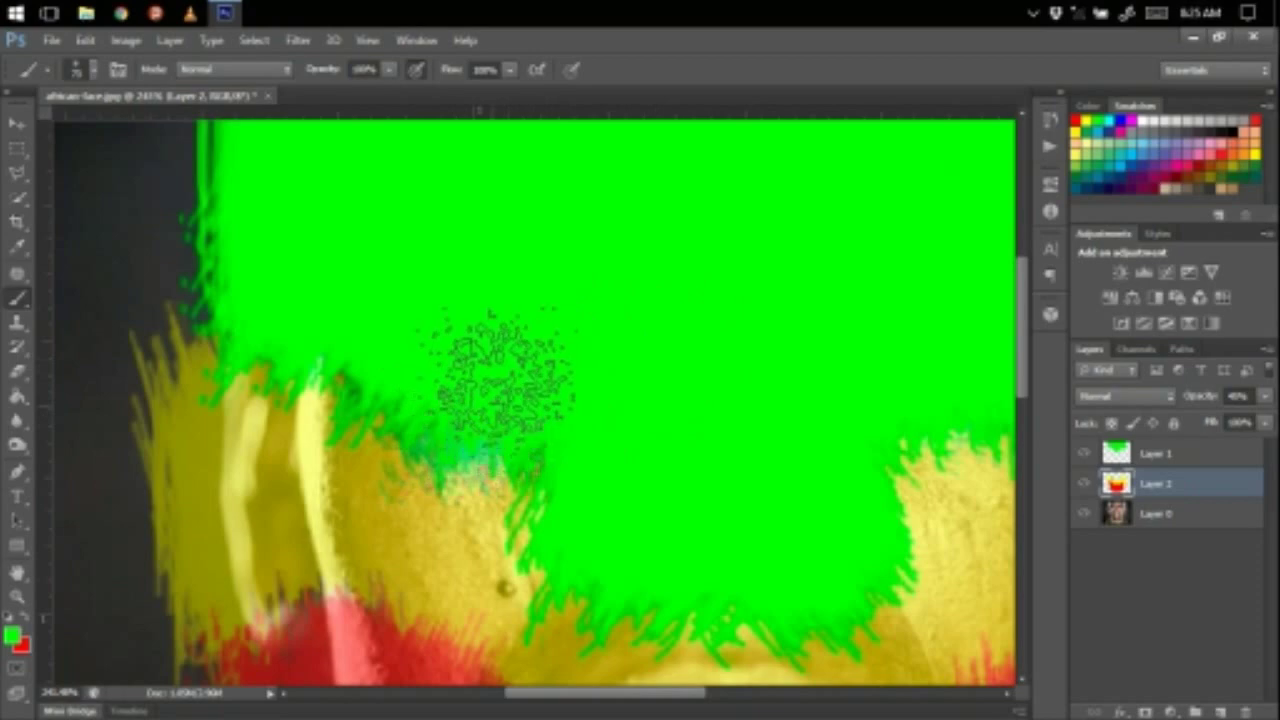
Step: Examine the green band's lower edge and the yellow and red areas, with the green paint layer active
{"action": "scroll", "coordinate": [677, 357], "scroll_direction": "down", "scroll_amount": 5, "text": "alt"}
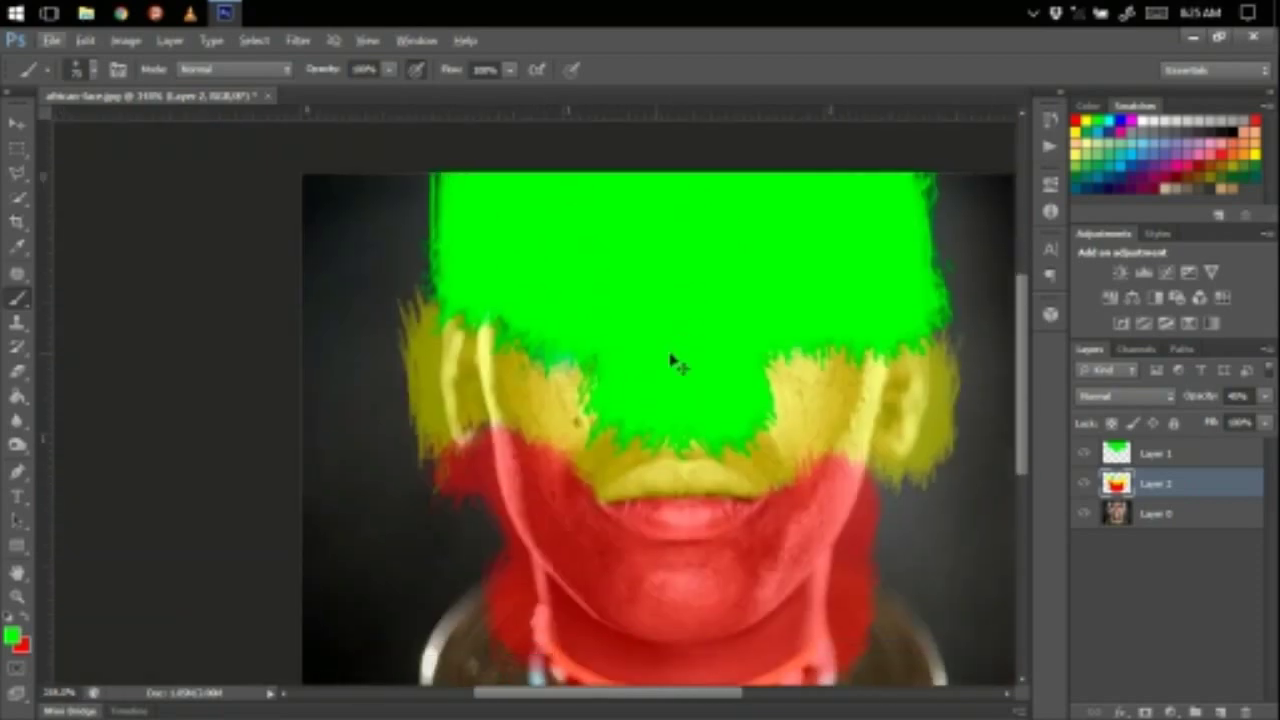
{"action": "scroll", "coordinate": [529, 366], "scroll_direction": "up", "scroll_amount": 5, "text": "alt"}
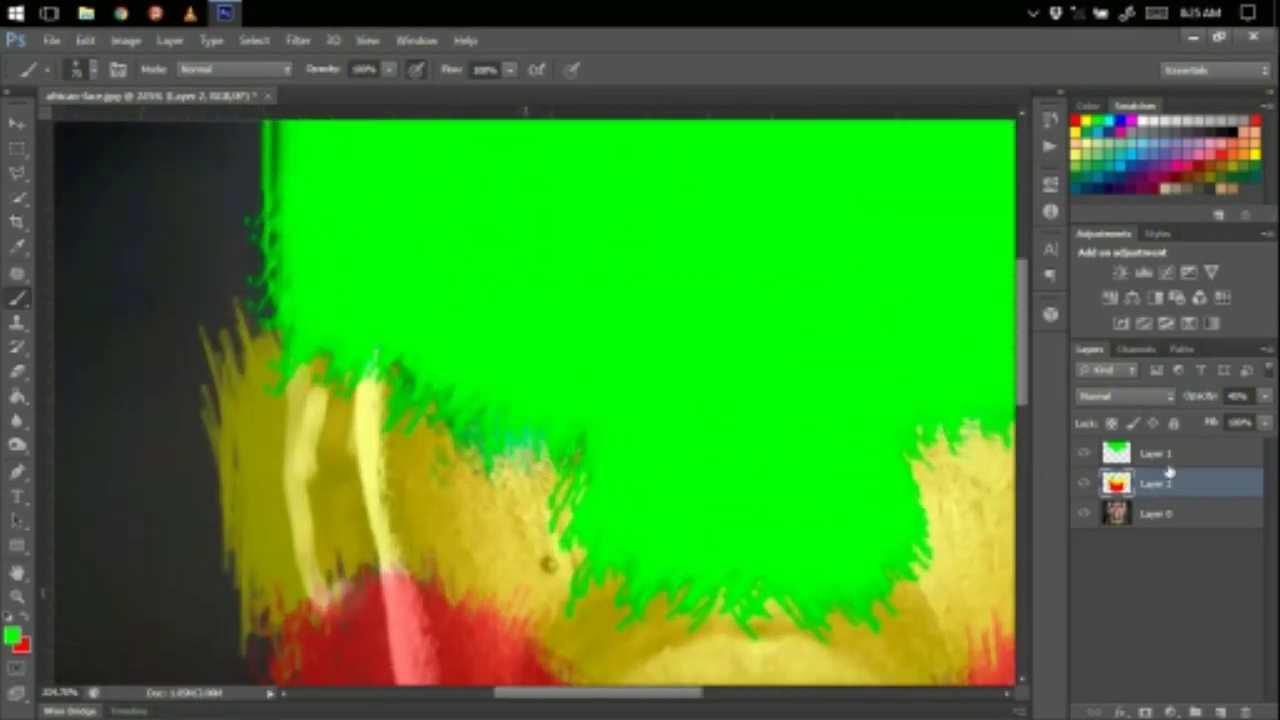
{"action": "left_click", "coordinate": [1155, 453]}
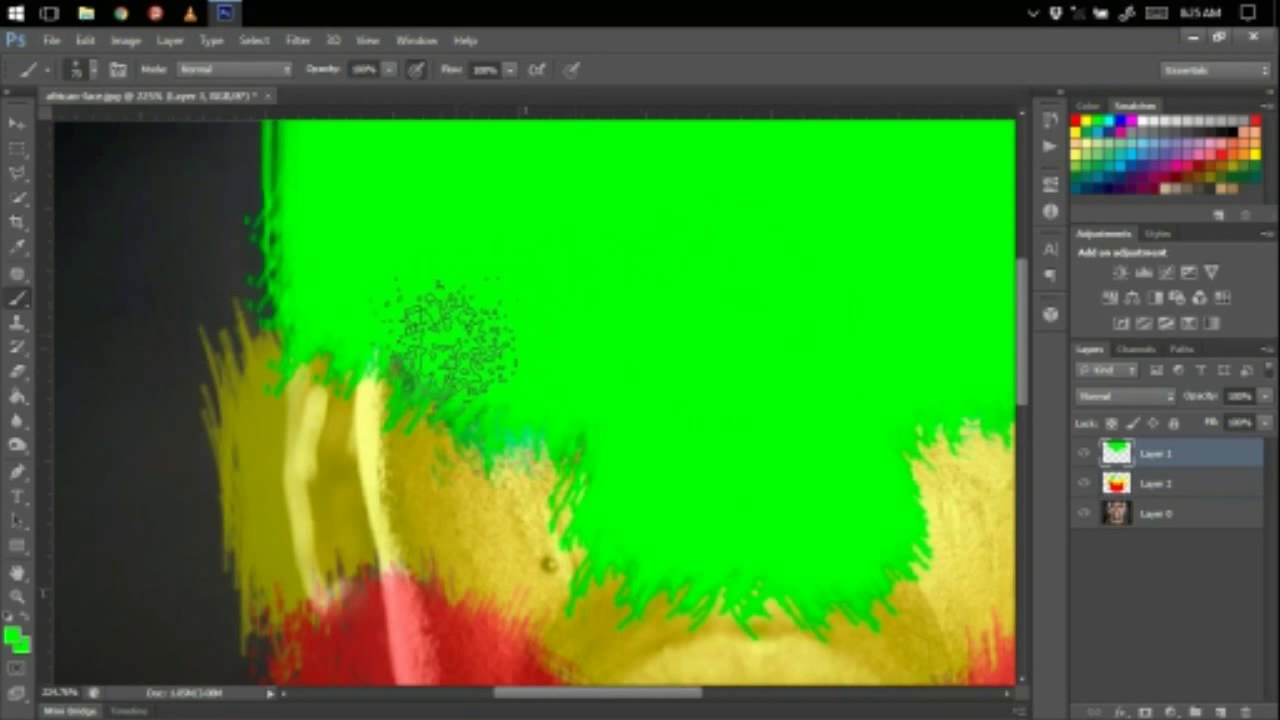
{"action": "scroll", "coordinate": [640, 380], "scroll_direction": "down", "scroll_amount": 1, "text": "alt"}
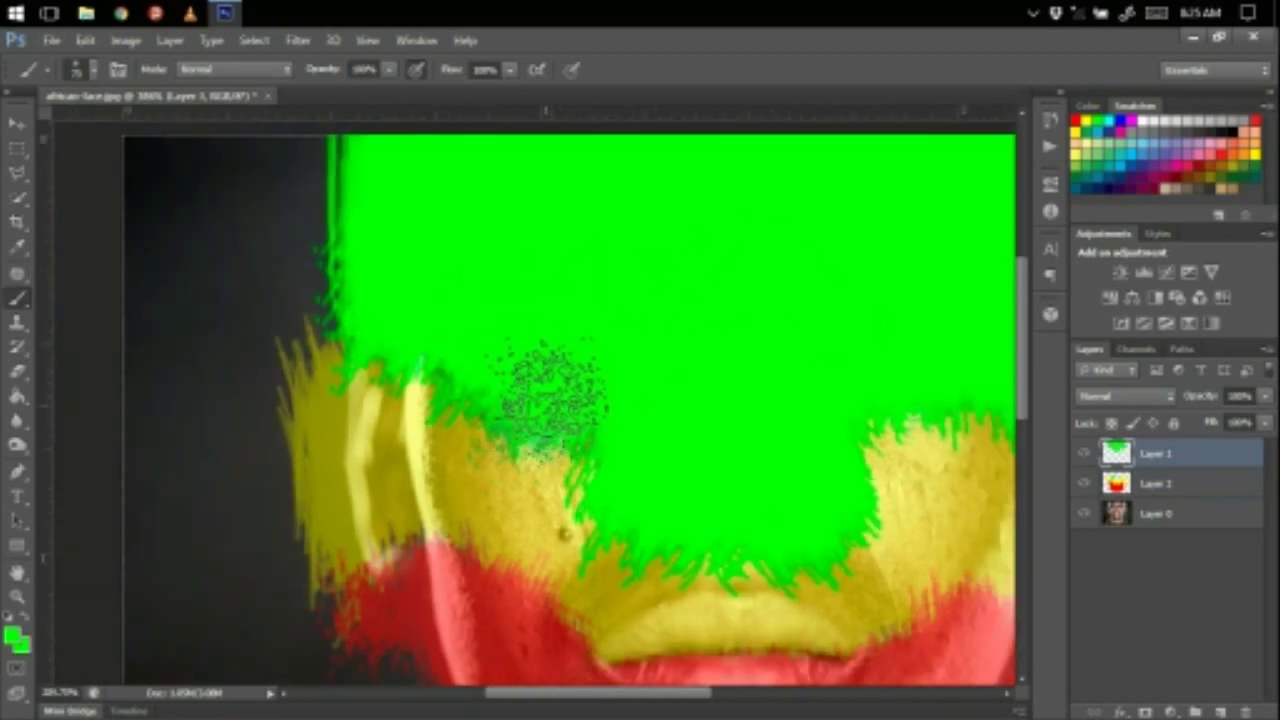
{"action": "scroll", "coordinate": [550, 395], "scroll_direction": "down", "scroll_amount": 3, "text": "alt"}
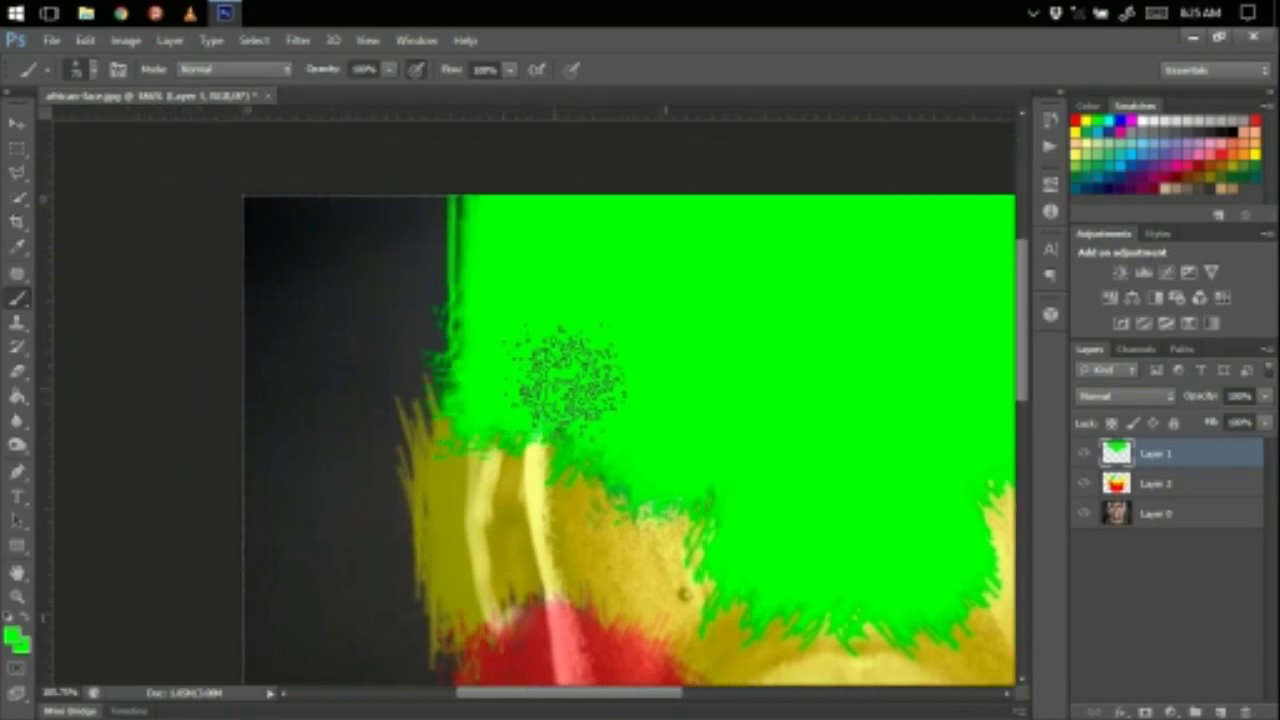
{"action": "scroll", "coordinate": [570, 380], "scroll_direction": "down", "scroll_amount": 3, "text": "alt"}
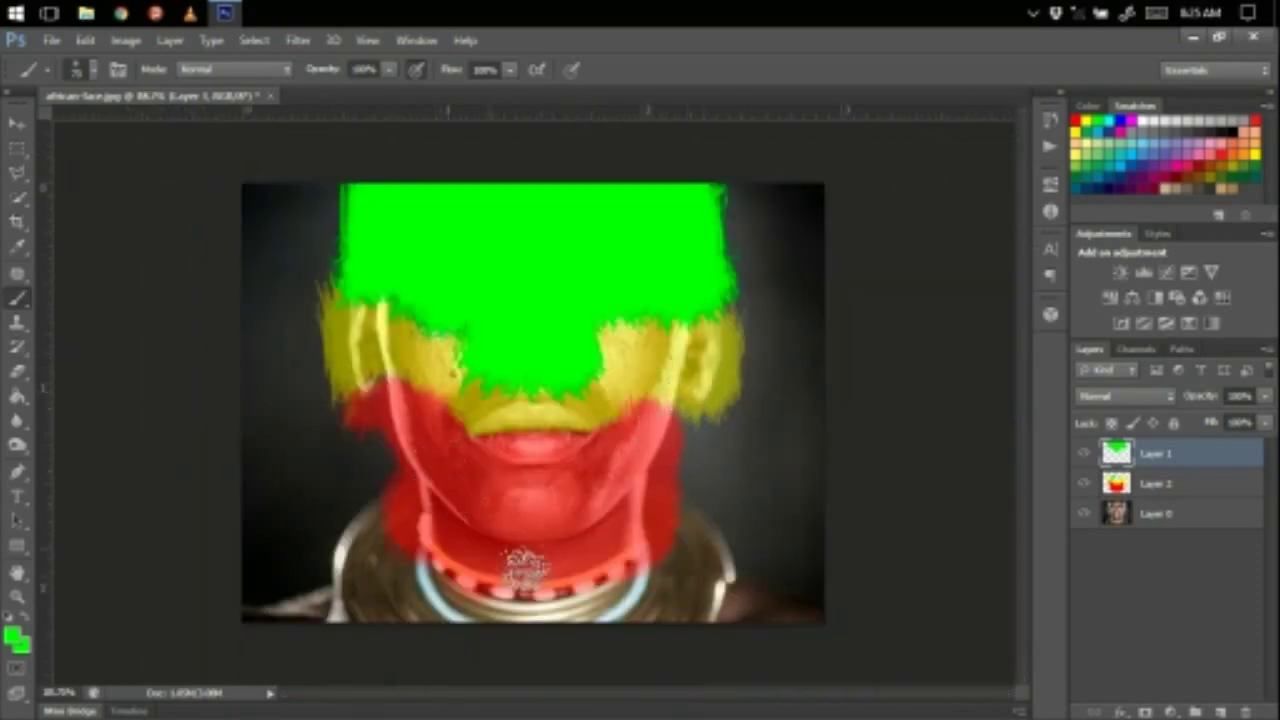
{"action": "scroll", "coordinate": [563, 414], "scroll_direction": "up", "scroll_amount": 3, "text": "alt"}
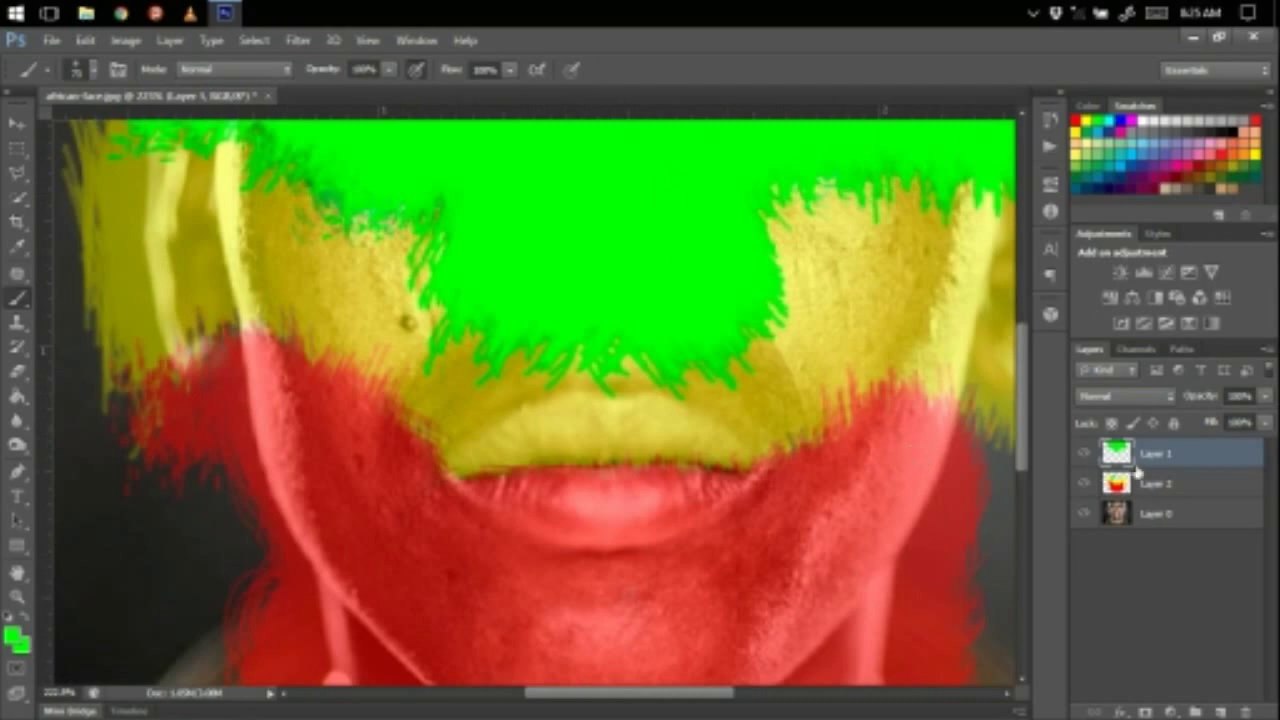
Step: Raise the yellow and red layer's opacity to 100%, sample its yellow, and paint over the red edge around the left earlobe
{"action": "left_click", "coordinate": [1172, 483]}
{"action": "left_click_drag", "start_coordinate": [1184, 399], "coordinate": [1211, 405]}
{"action": "left_click", "coordinate": [194, 226], "text": "alt"}
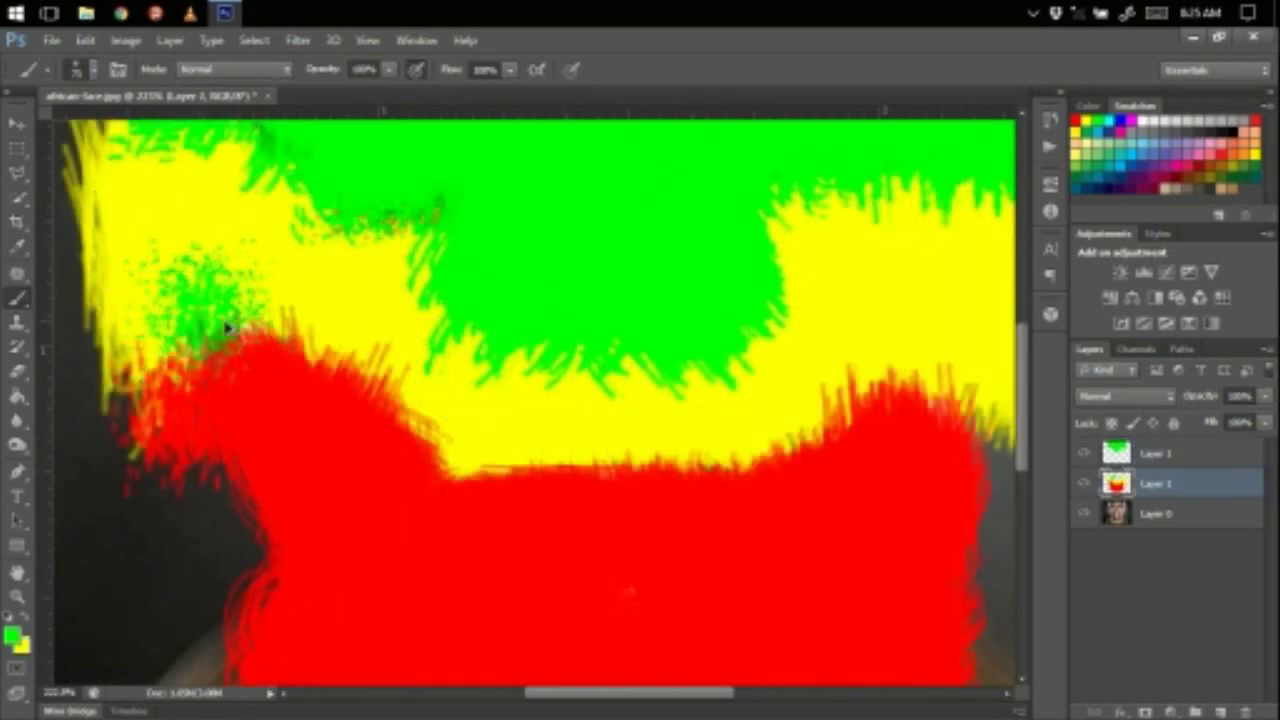
{"action": "left_click", "coordinate": [29, 624]}
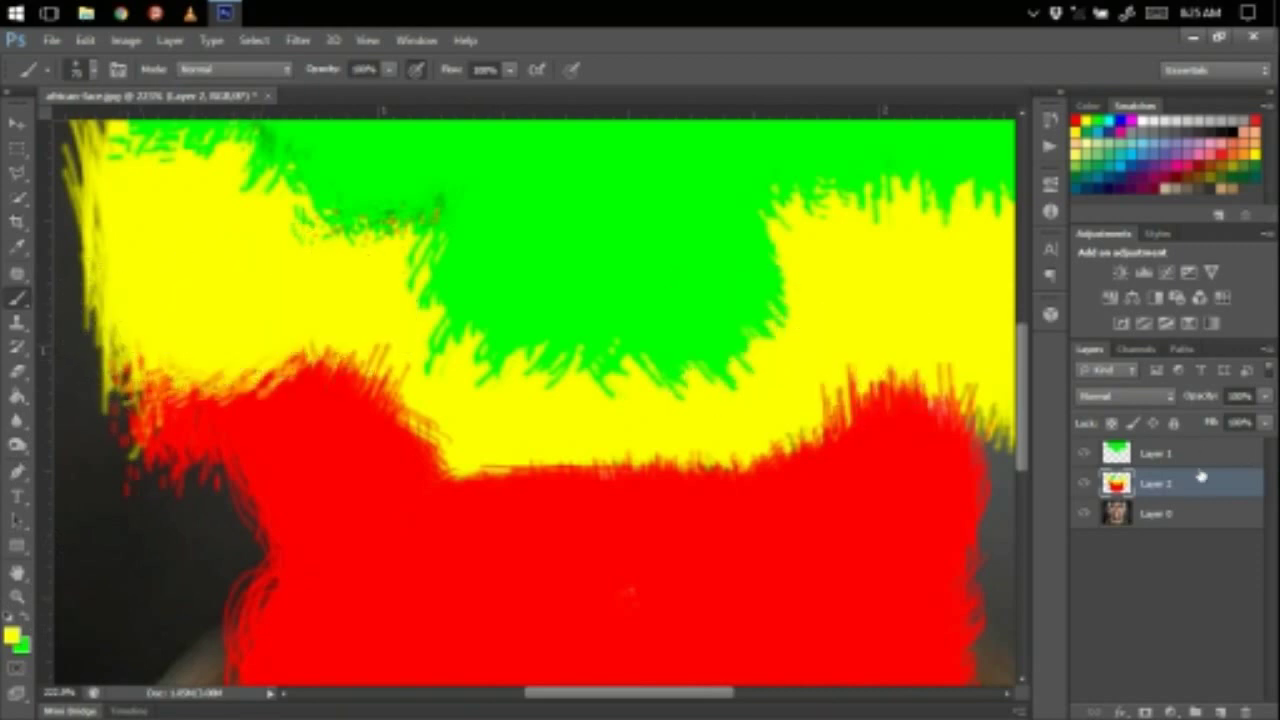
Step: Merge the green layer with the yellow and red layer into a single paint layer
{"action": "scroll", "coordinate": [710, 385], "scroll_direction": "down", "scroll_amount": 5}
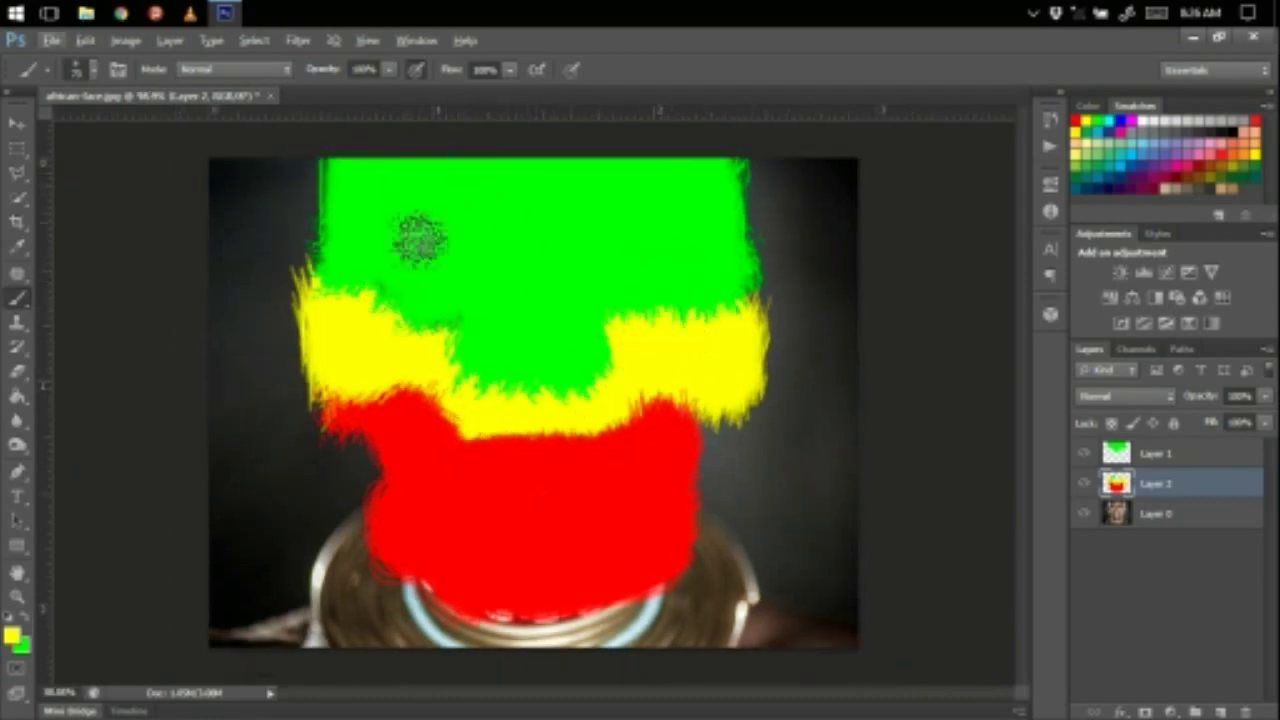
{"action": "left_click", "coordinate": [1168, 455], "text": "ctrl"}
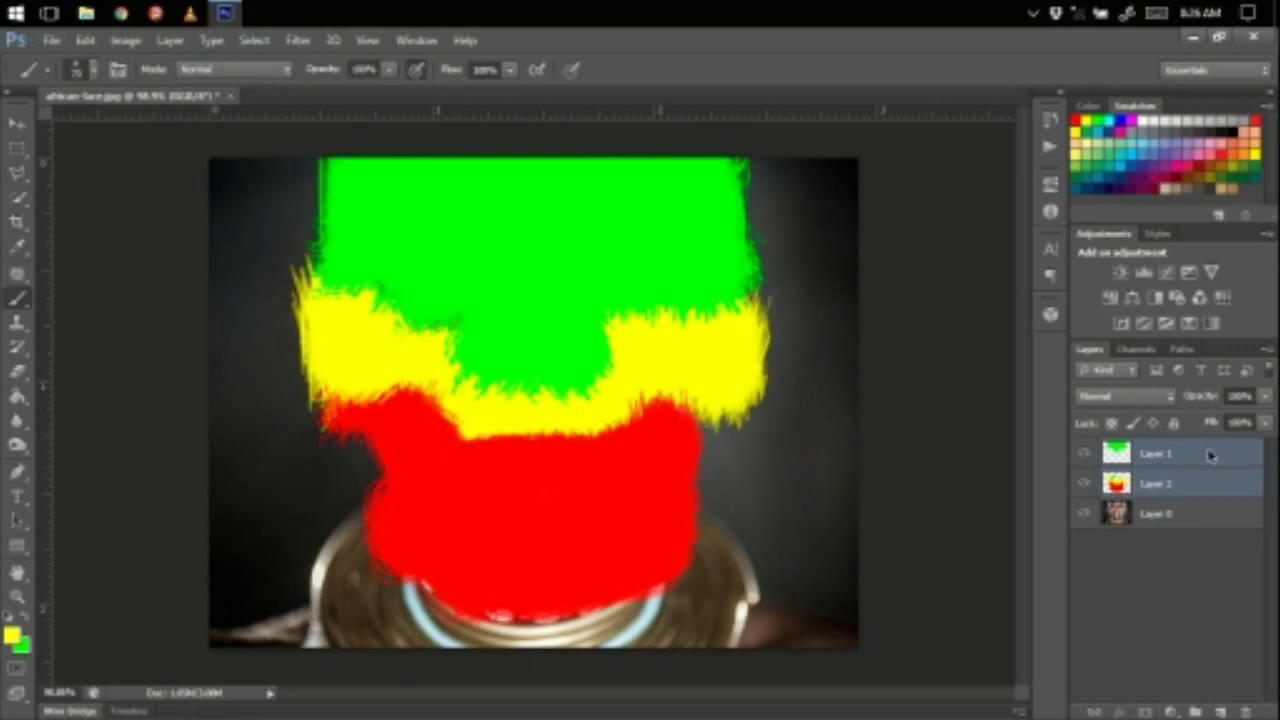
{"action": "right_click", "coordinate": [1208, 455]}
{"action": "left_click", "coordinate": [880, 516]}
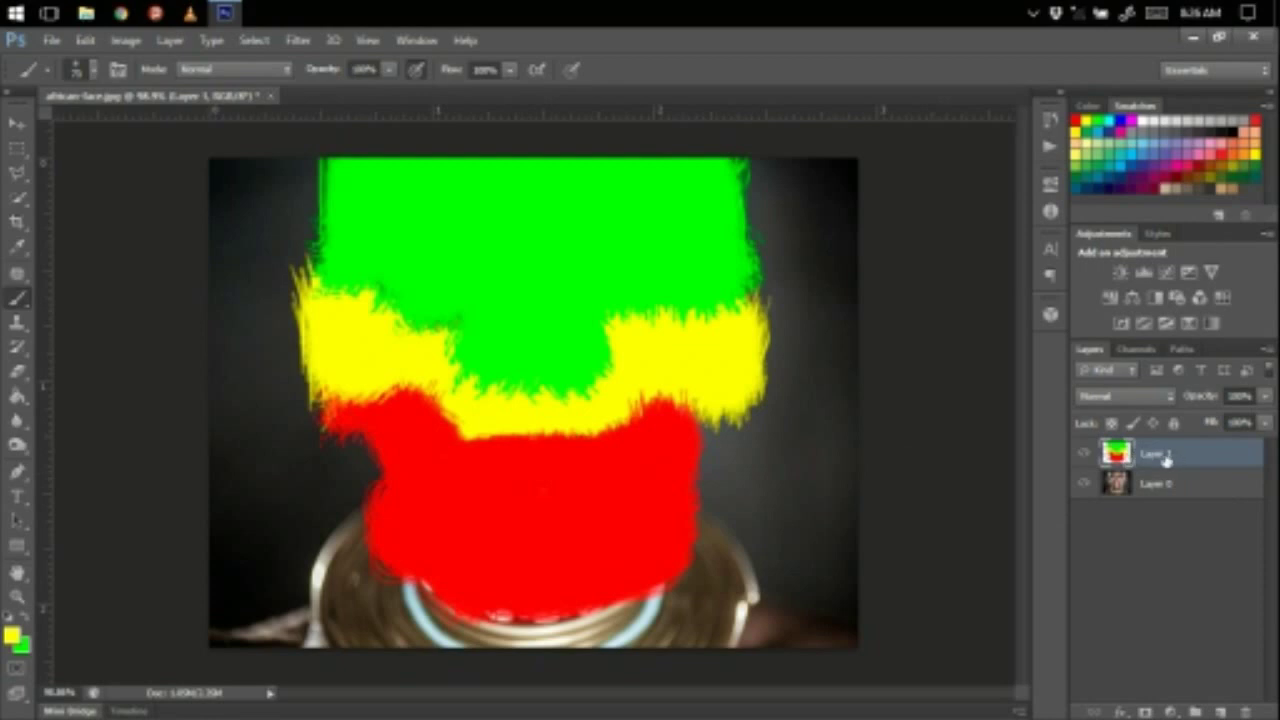
Step: Compare the portrait with and without the merged paint layer, and lower that layer's opacity to 37%
{"action": "left_click", "coordinate": [1083, 455]}
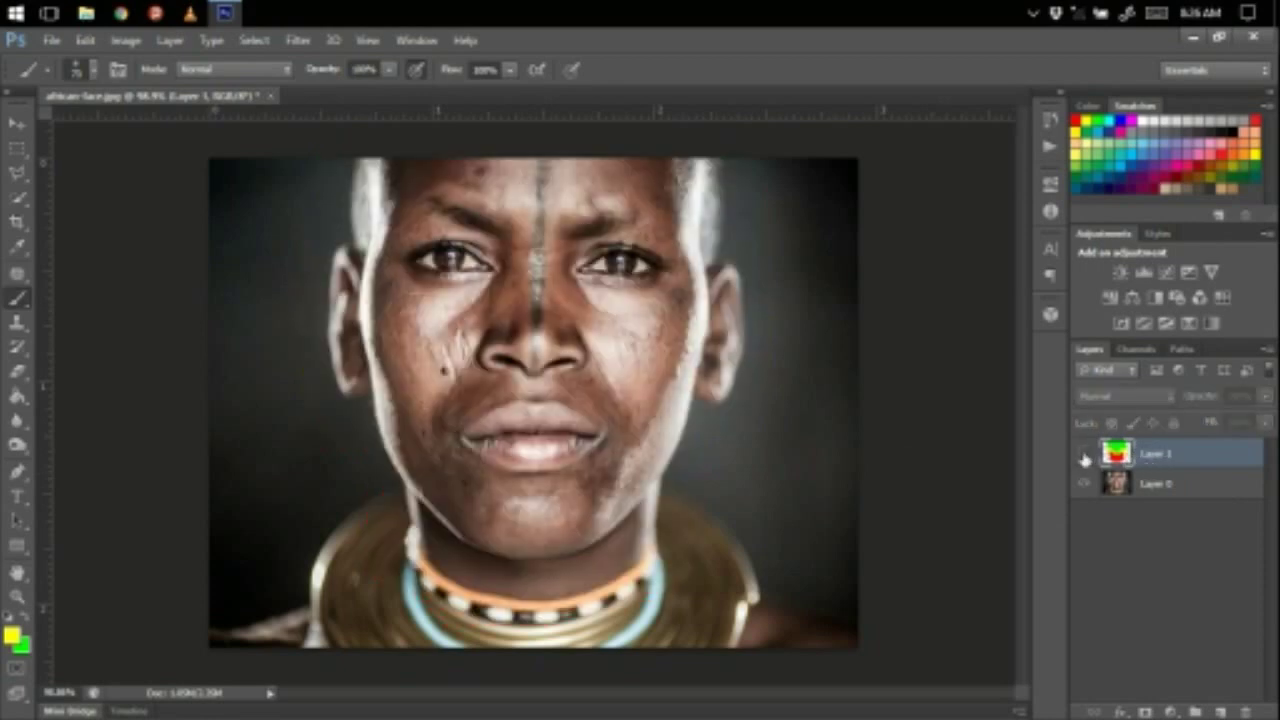
{"action": "left_click", "coordinate": [1084, 455]}
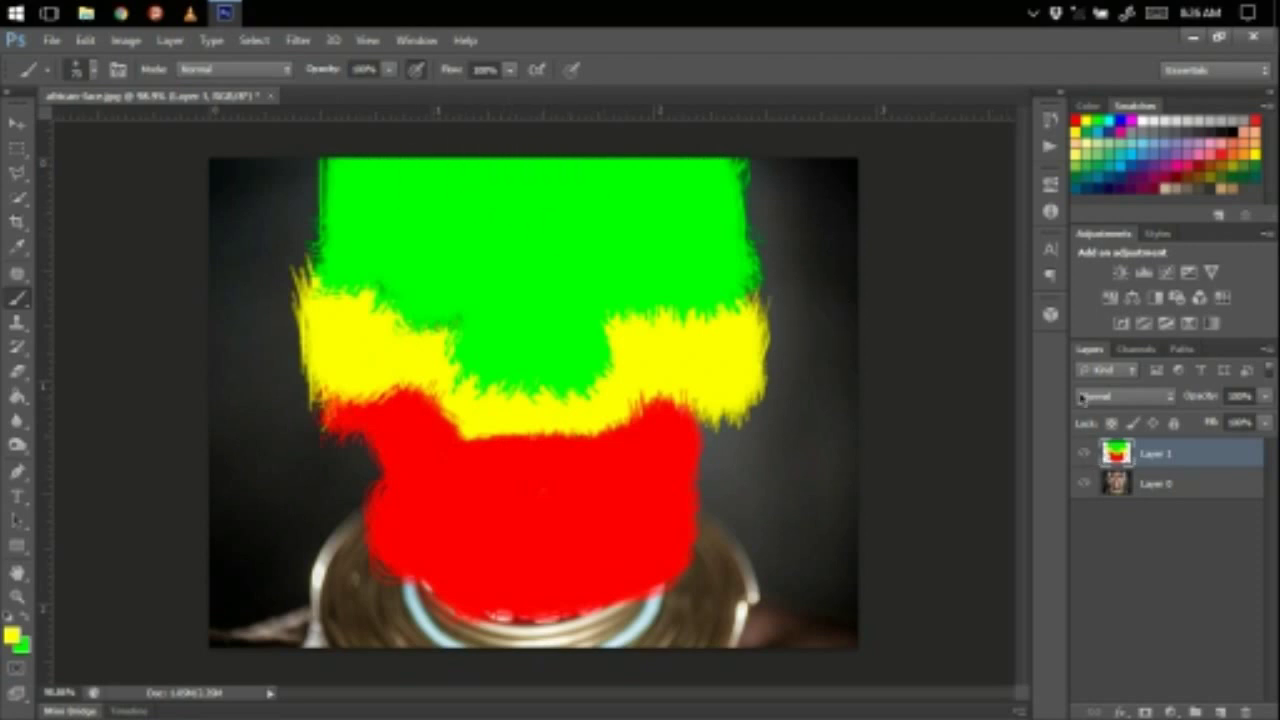
{"action": "left_click_drag", "start_coordinate": [1203, 402], "coordinate": [1145, 403]}
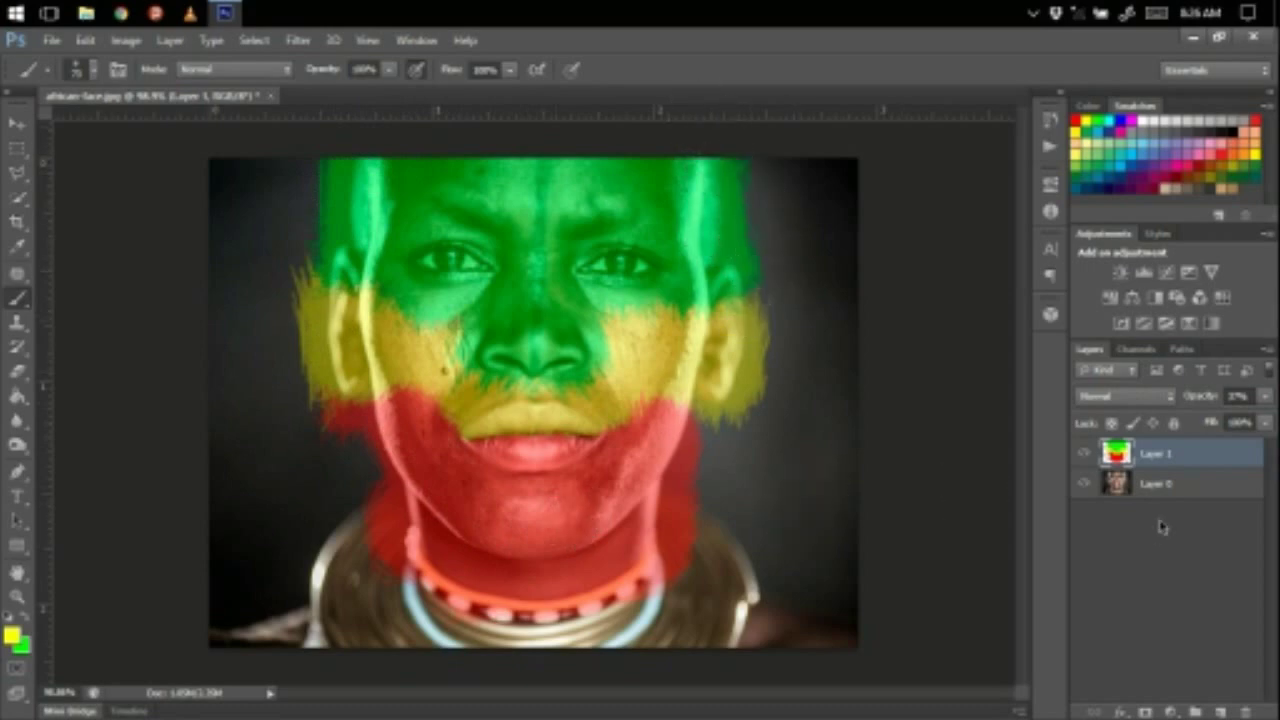
Step: Hide the paint layer and select the upper face and left ear on the portrait layer using an enlarged Quick Selection brush
{"action": "left_click", "coordinate": [1085, 454]}
{"action": "left_click", "coordinate": [1192, 484]}
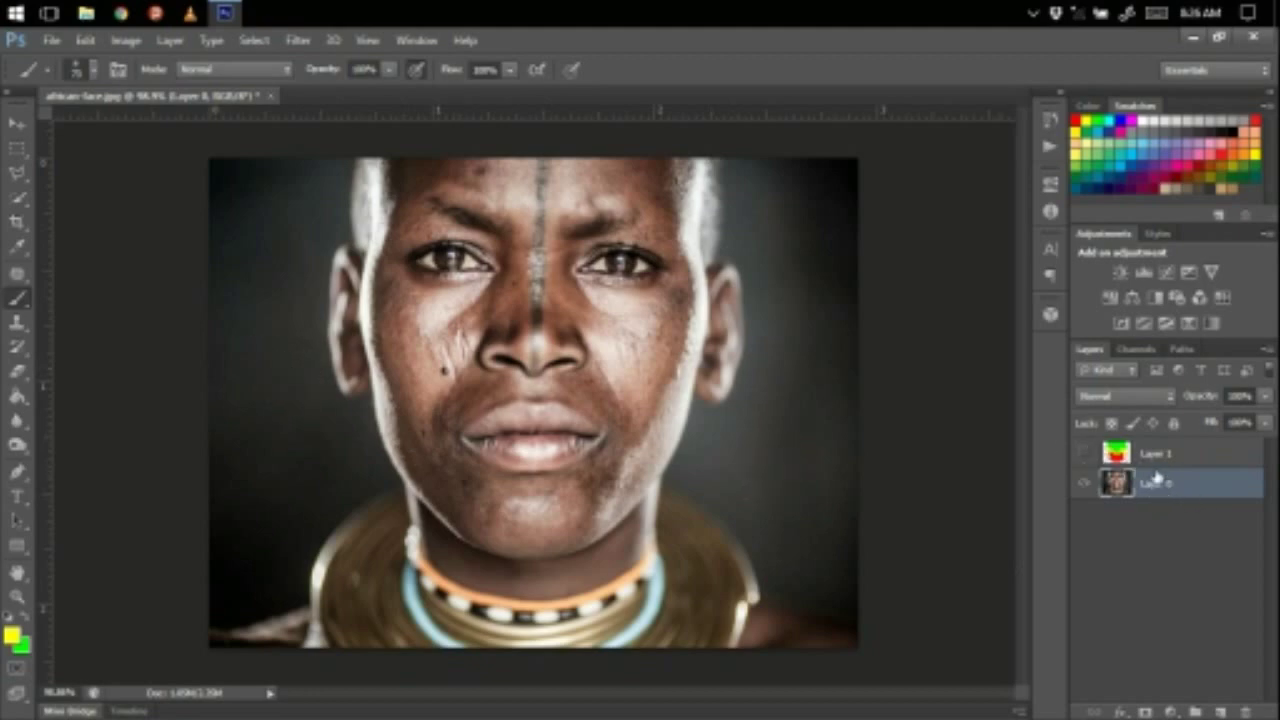
{"action": "left_click", "coordinate": [29, 209]}
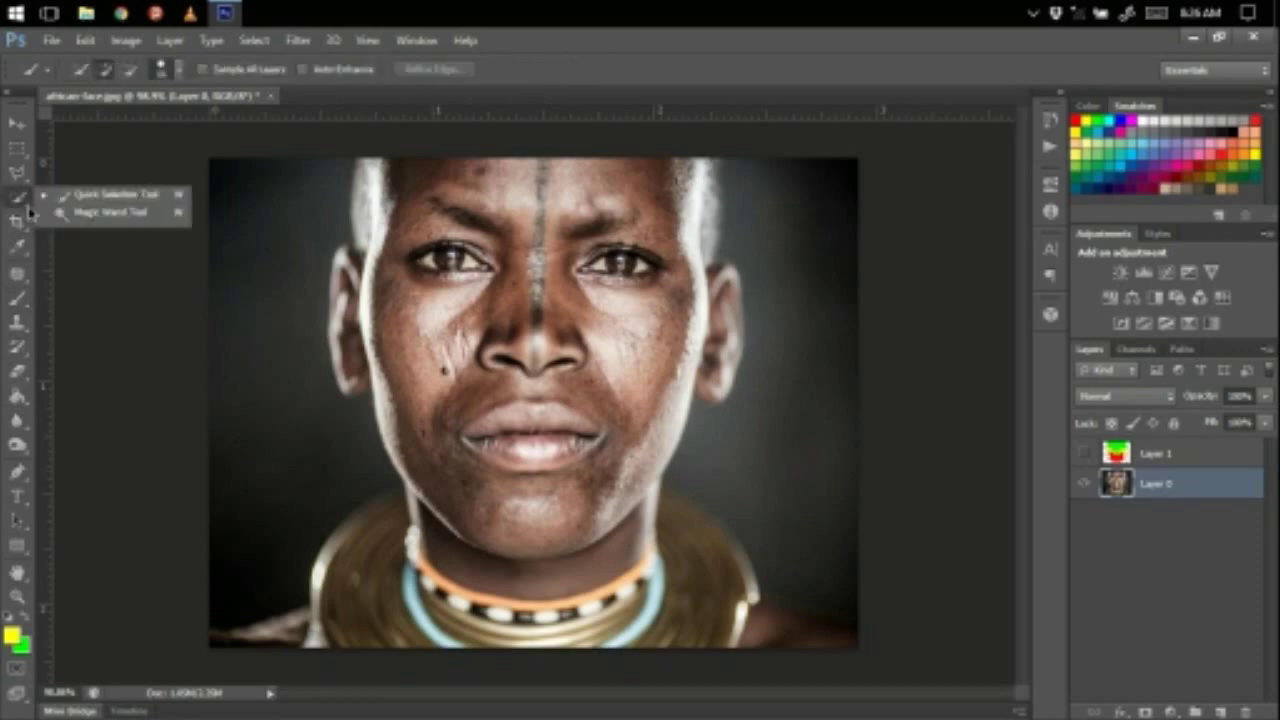
{"action": "left_click", "coordinate": [117, 203]}
{"action": "right_click", "coordinate": [526, 222], "text": "alt"}
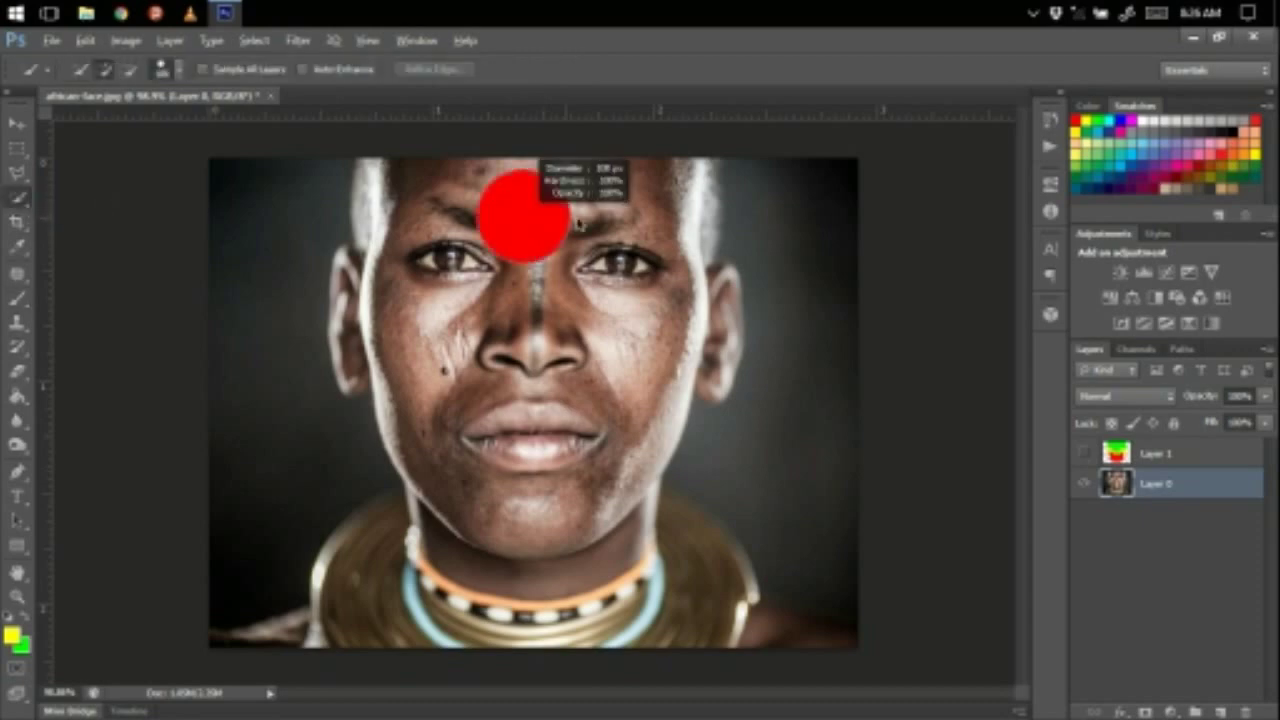
{"action": "left_click_drag", "start_coordinate": [545, 215], "coordinate": [615, 195]}
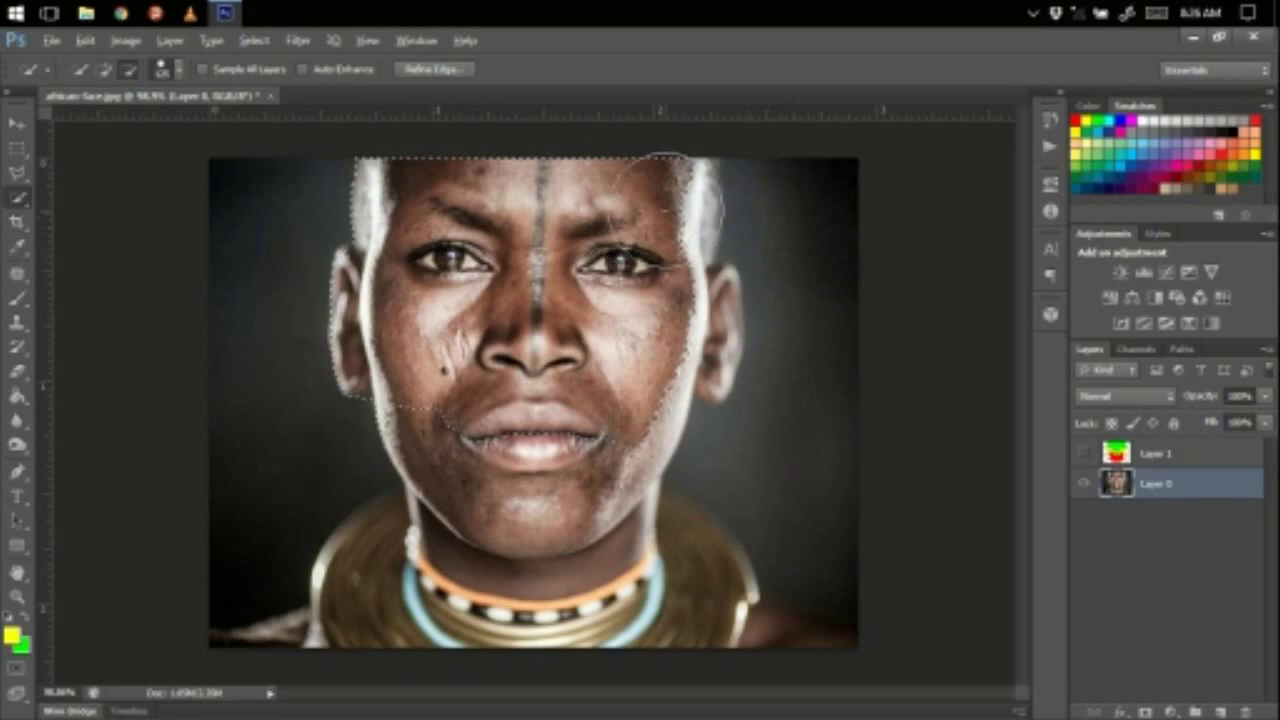
Step: Add the light hair at the right temple to the selection and subtract the dark background beside it
{"action": "scroll", "coordinate": [720, 205], "scroll_direction": "up", "scroll_amount": 6}
{"action": "mouse_move", "coordinate": [720, 204]}
{"action": "left_mouse_down"}
{"action": "mouse_move", "coordinate": [631, 214]}
{"action": "mouse_move", "coordinate": [705, 206]}
{"action": "left_mouse_up"}
{"action": "scroll", "coordinate": [664, 199], "scroll_direction": "up", "scroll_amount": 3}
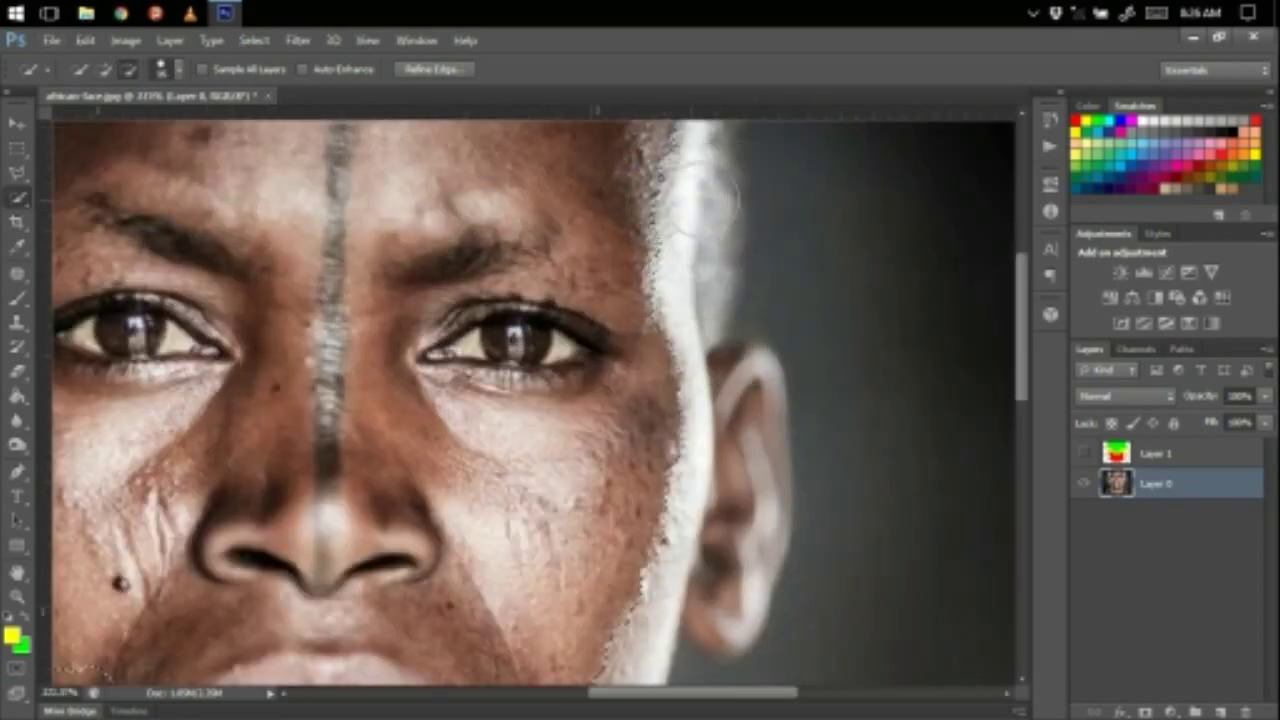
{"action": "scroll", "coordinate": [704, 198], "scroll_direction": "up", "scroll_amount": 3}
{"action": "left_click_drag", "start_coordinate": [620, 246], "coordinate": [662, 247]}
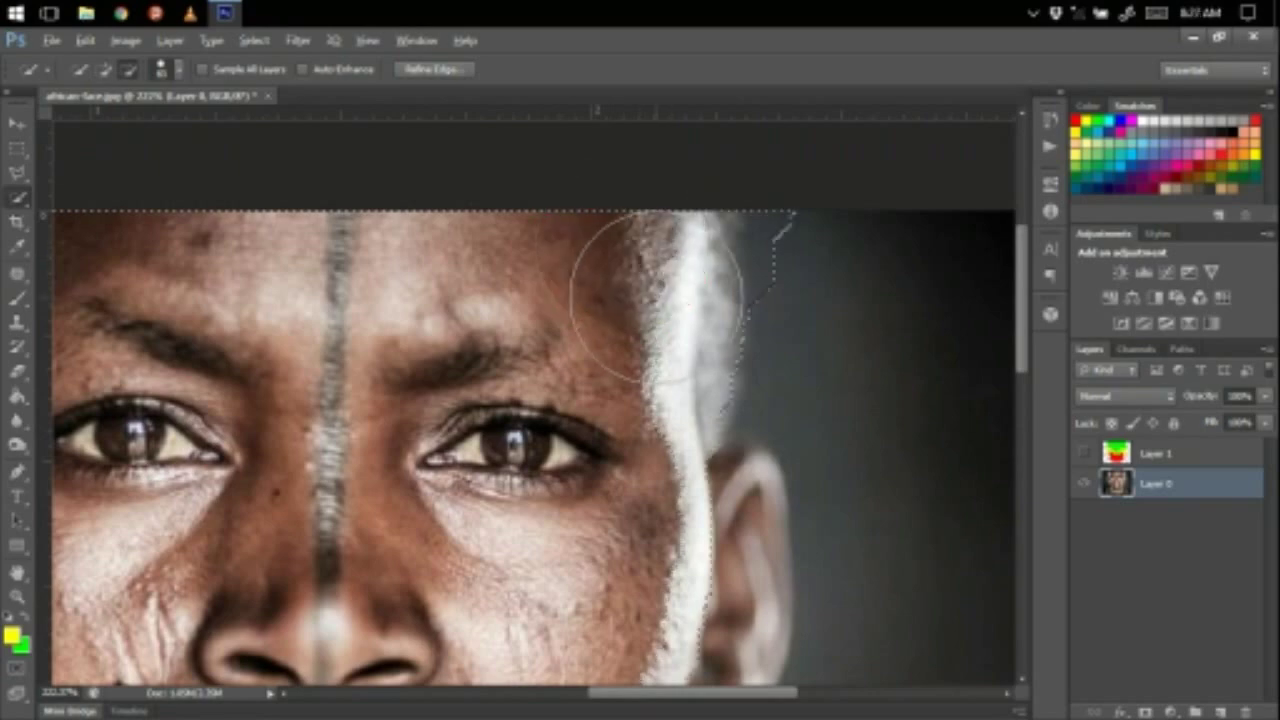
{"action": "left_click", "coordinate": [822, 261], "text": "alt"}
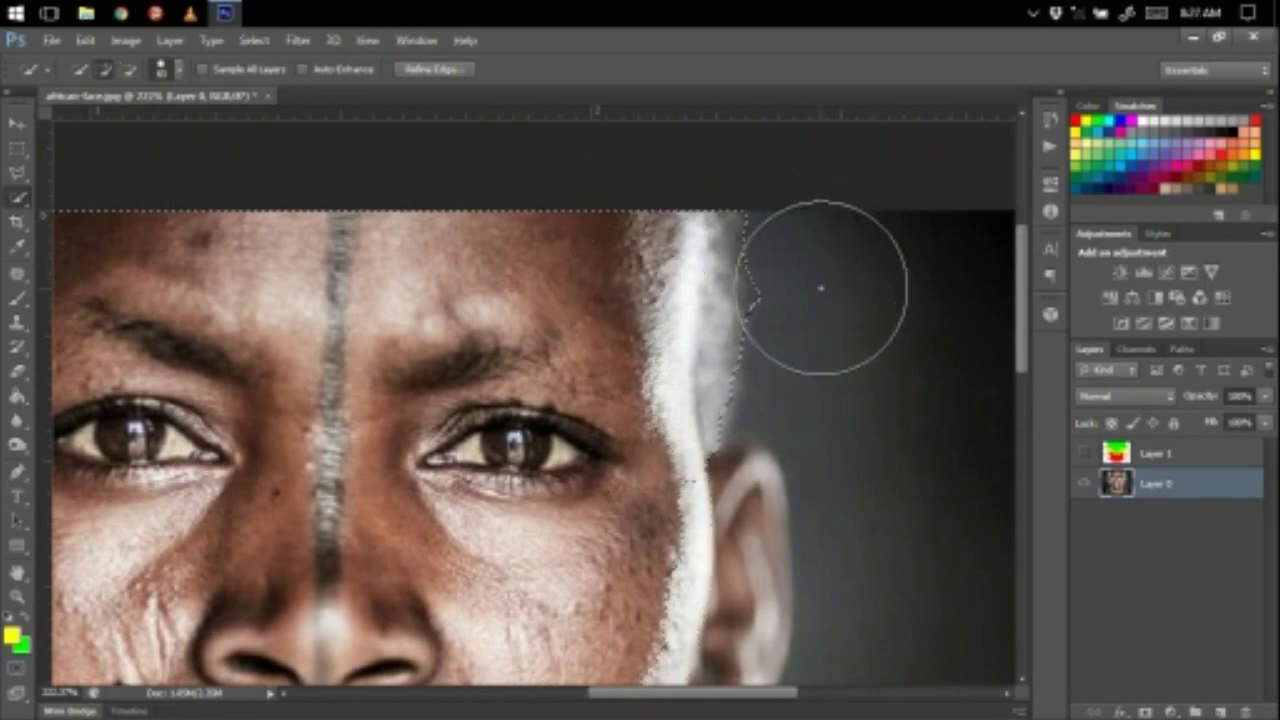
Step: Extend the selection over the right ear, jaw and neck down to the necklace, and tidy its outline around the left ear
{"action": "scroll", "coordinate": [845, 298], "scroll_direction": "down", "scroll_amount": 3}
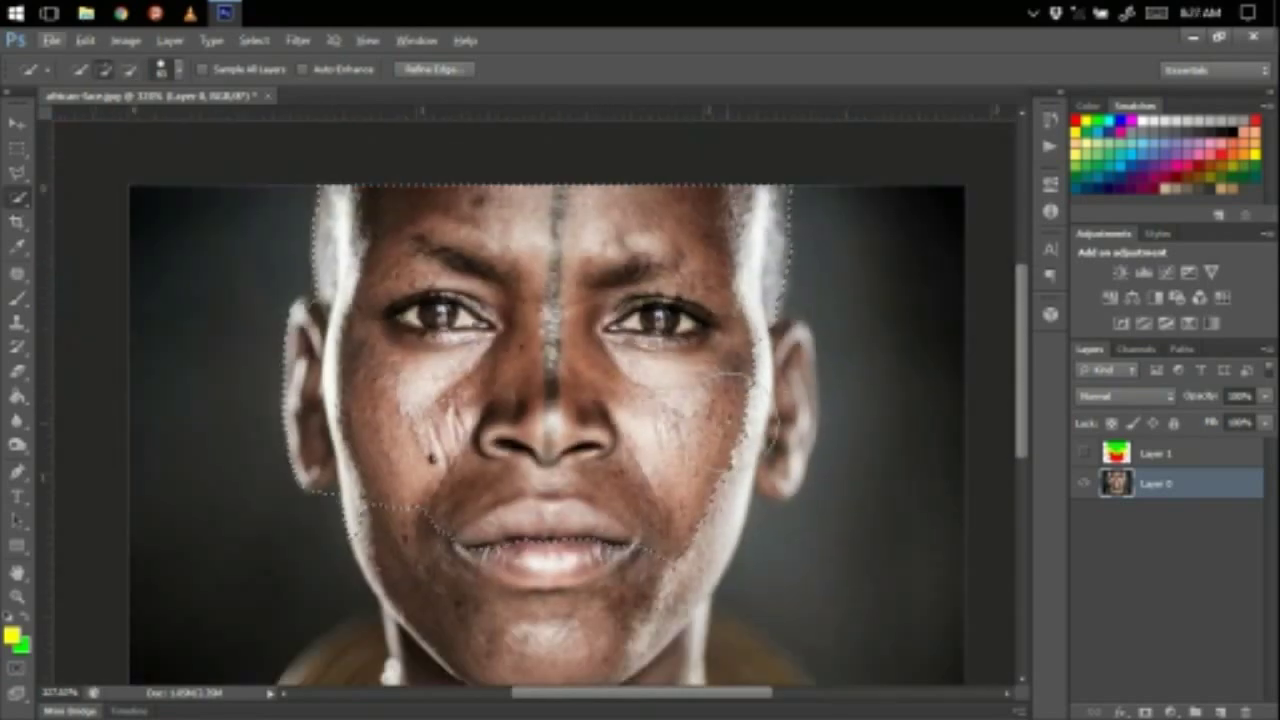
{"action": "scroll", "coordinate": [773, 432], "scroll_direction": "down", "scroll_amount": 2}
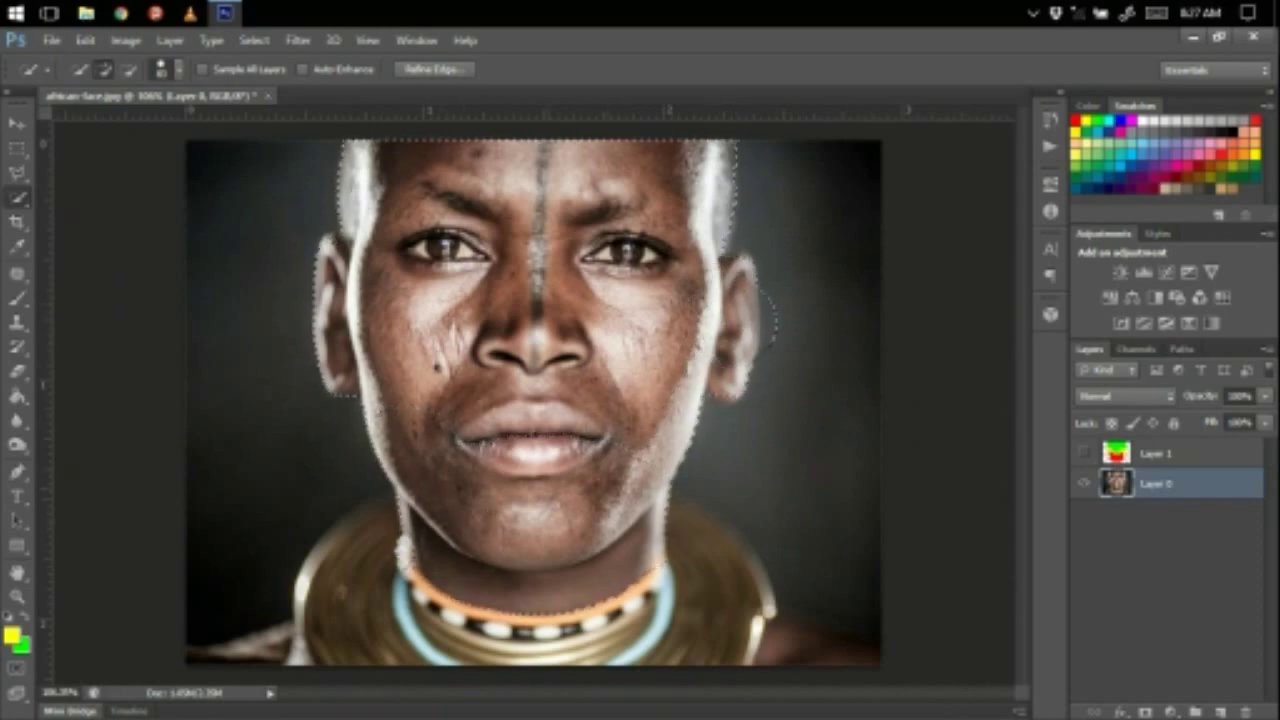
{"action": "scroll", "coordinate": [330, 240], "scroll_direction": "up", "scroll_amount": 4}
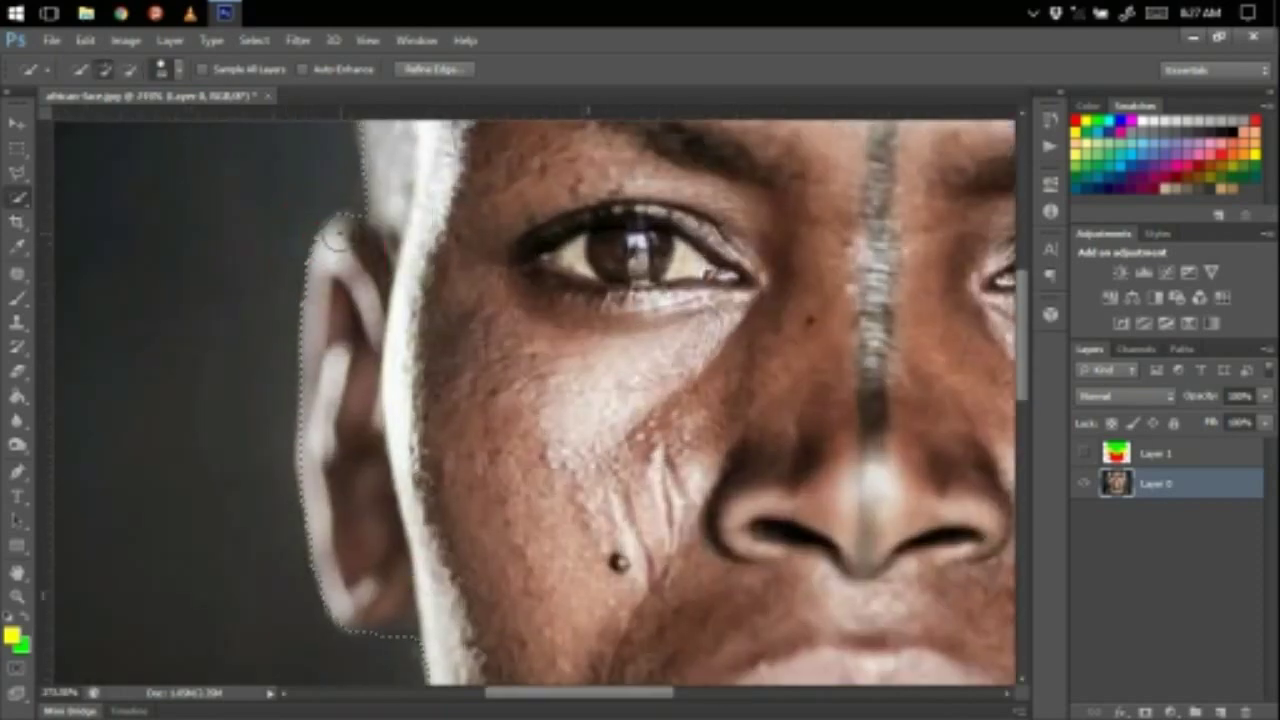
{"action": "scroll", "coordinate": [337, 420], "scroll_direction": "up", "scroll_amount": 3}
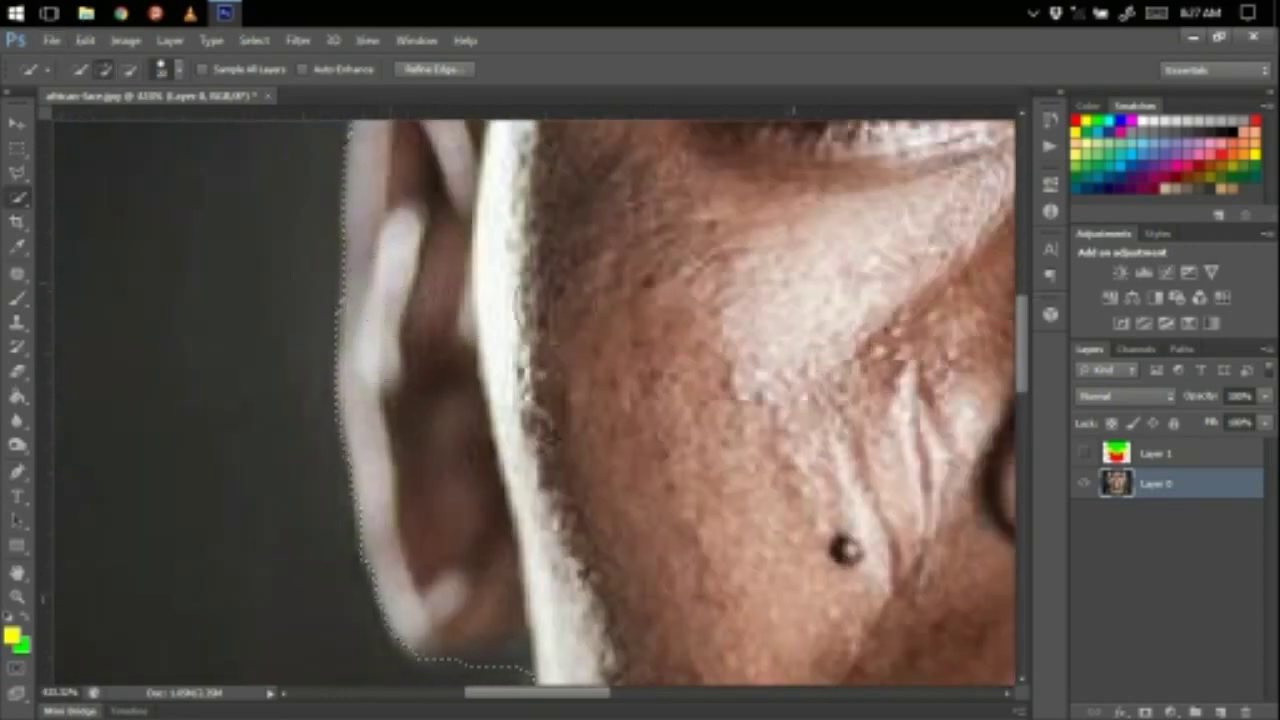
Step: Remove the background beside the right ear from the selection and fit the outline around the earlobe with a smaller brush
{"action": "scroll", "coordinate": [600, 323], "scroll_direction": "down", "scroll_amount": 6}
{"action": "scroll", "coordinate": [700, 197], "scroll_direction": "right", "scroll_amount": 3}
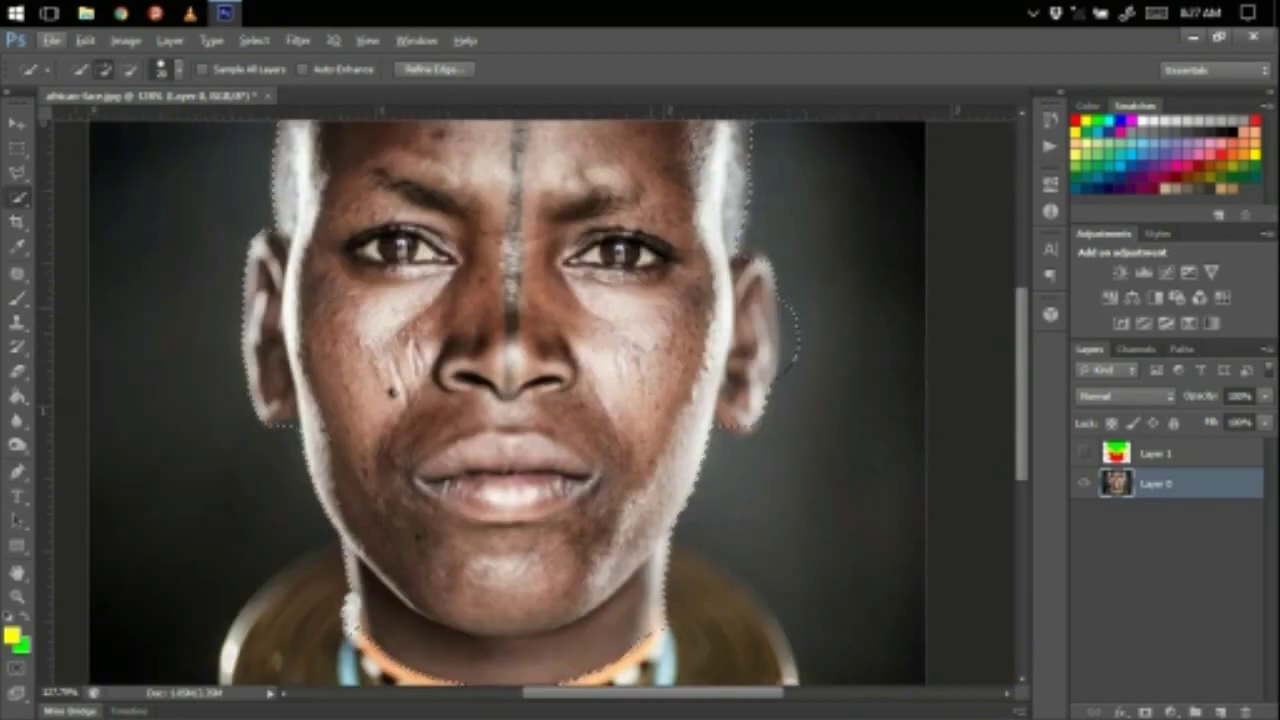
{"action": "scroll", "coordinate": [832, 291], "scroll_direction": "up", "scroll_amount": 3}
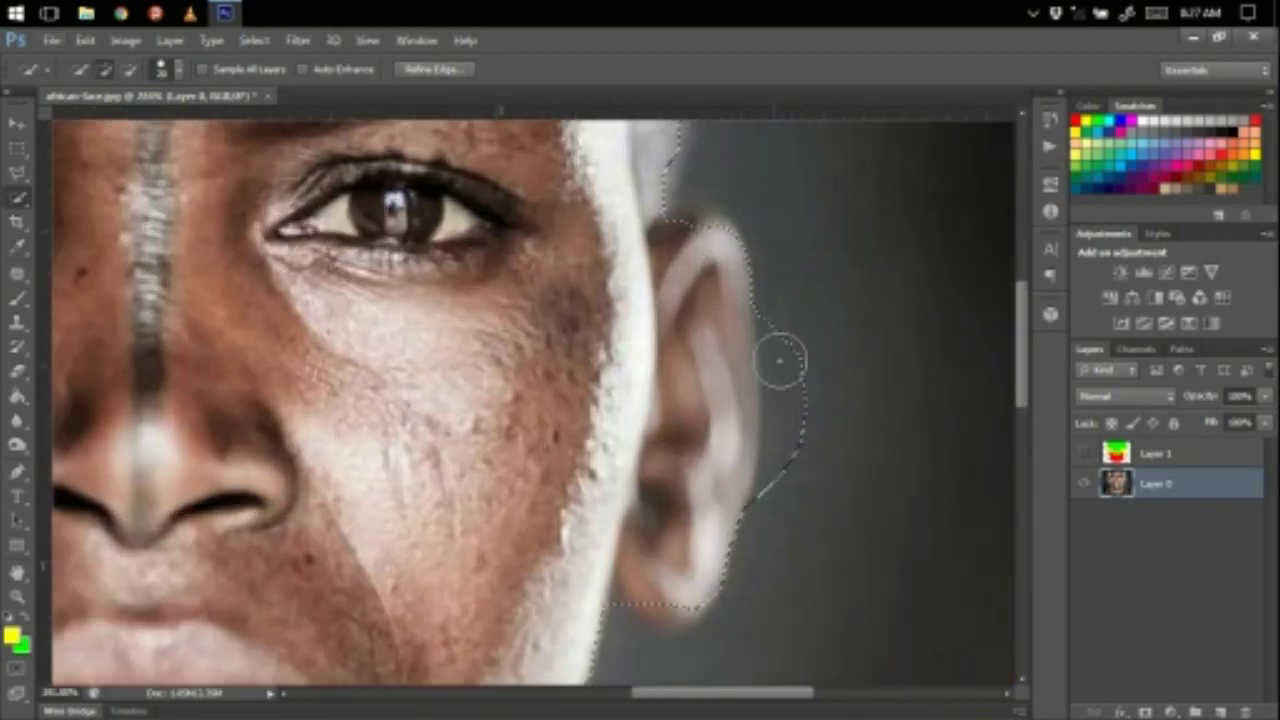
{"action": "left_click_drag", "start_coordinate": [791, 331], "coordinate": [774, 503]}
{"action": "scroll", "coordinate": [740, 478], "scroll_direction": "down", "scroll_amount": 3}
{"action": "left_click_drag", "start_coordinate": [700, 455], "coordinate": [665, 473]}
{"action": "right_click", "coordinate": [614, 506], "text": "alt"}
{"action": "scroll", "coordinate": [610, 497], "scroll_direction": "up", "scroll_amount": 2}
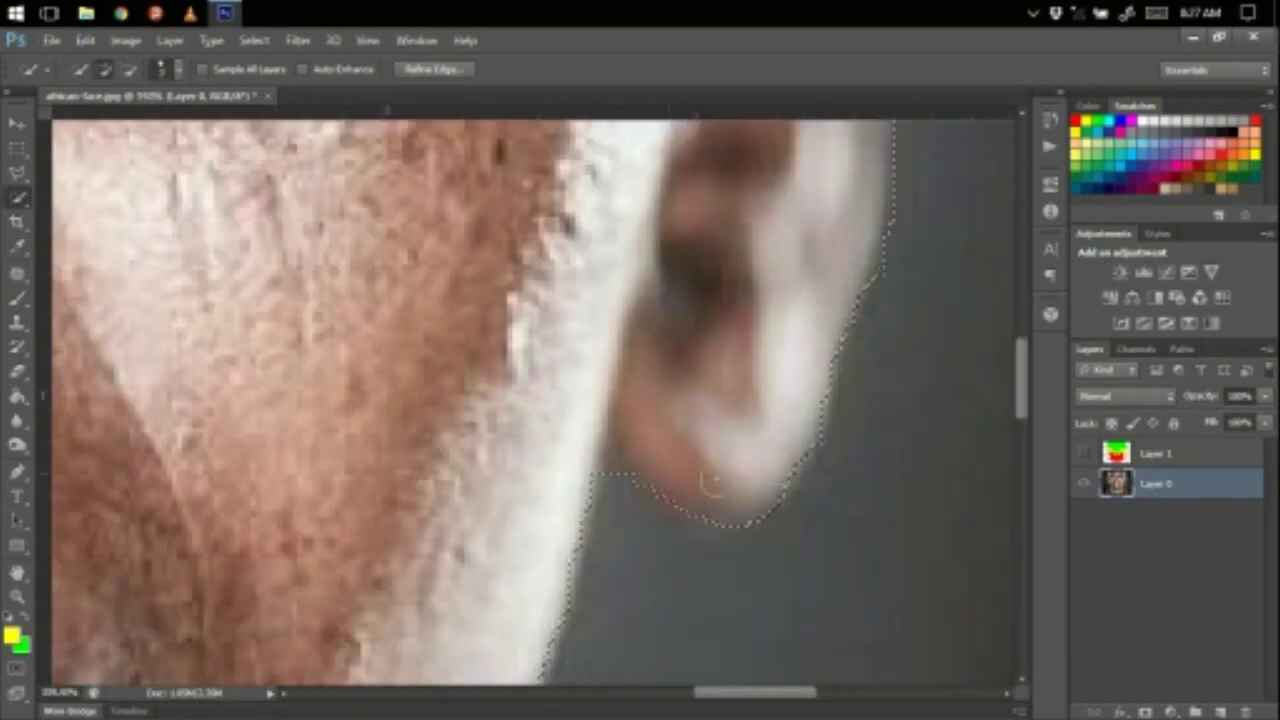
Step: Trim the selection around the white beads beside the neck, just above the orange necklace
{"action": "scroll", "coordinate": [691, 491], "scroll_direction": "down", "scroll_amount": 6}
{"action": "scroll", "coordinate": [414, 545], "scroll_direction": "up", "scroll_amount": 4}
{"action": "right_click", "coordinate": [400, 530], "text": "alt"}
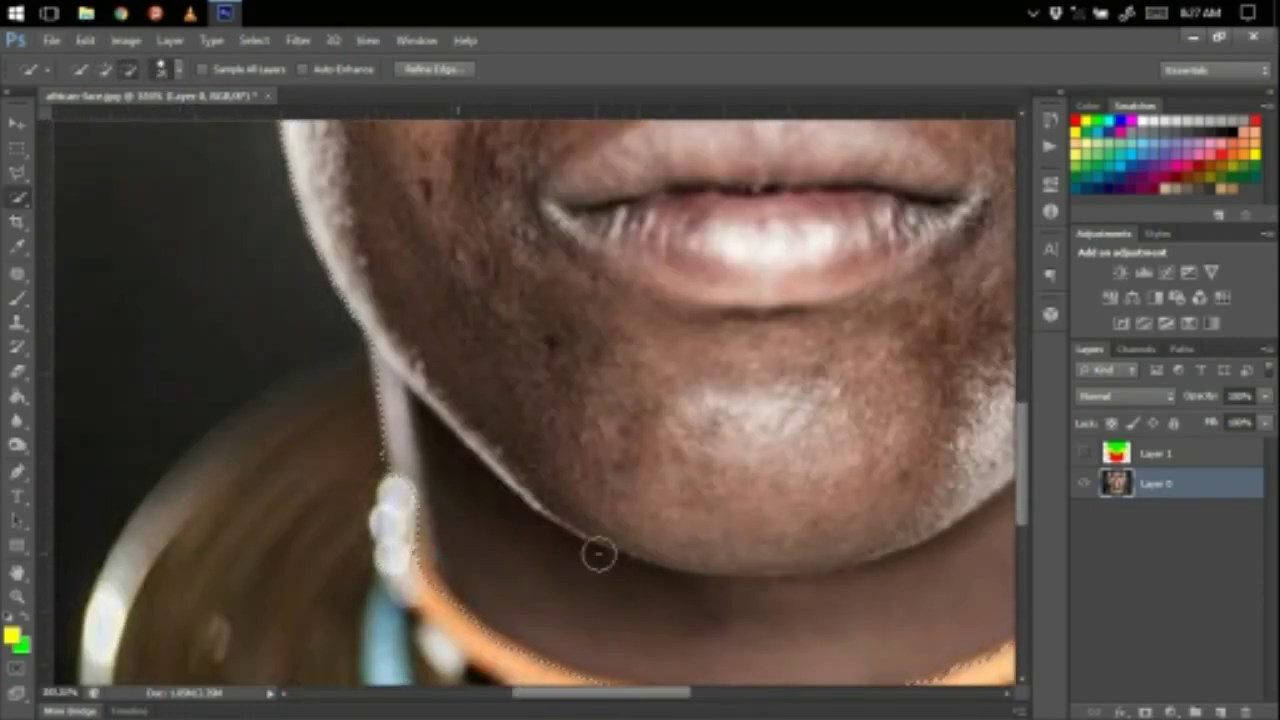
{"action": "scroll", "coordinate": [610, 545], "scroll_direction": "down", "scroll_amount": 4}
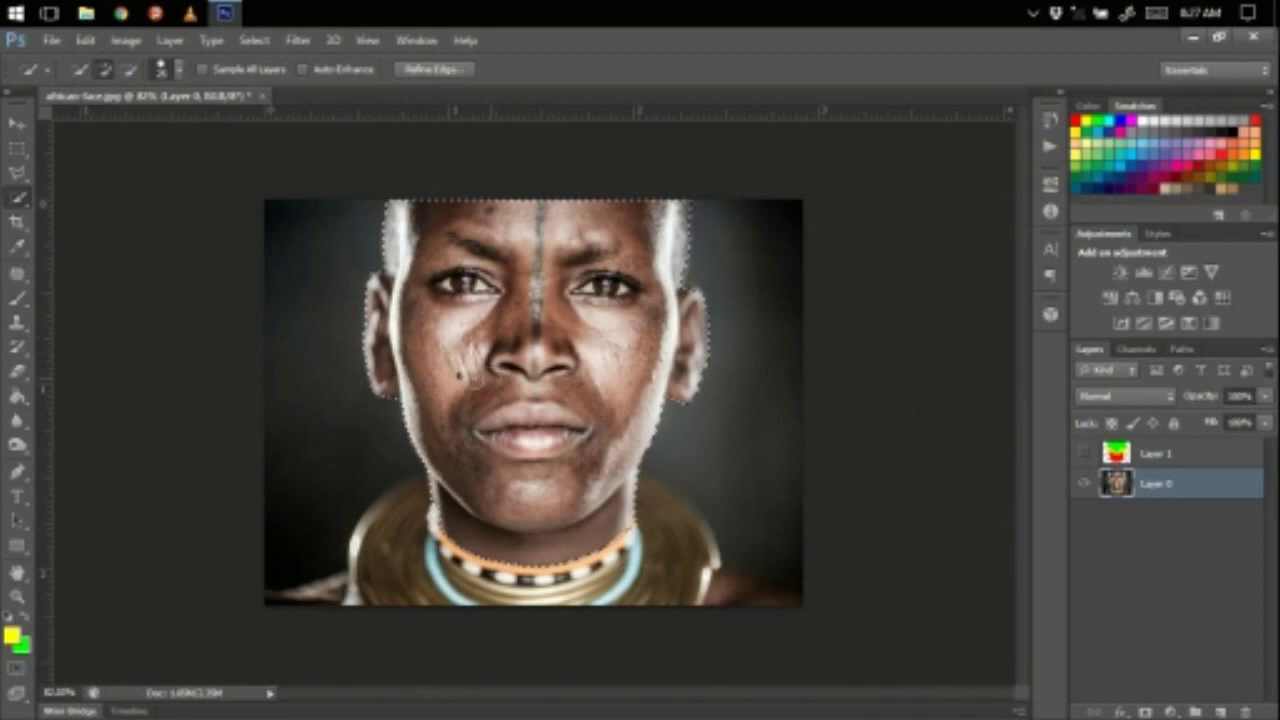
Step: Refine the head selection's edge with Smart Radius at 4.0 px and a slight outward edge shift, output as a selection
{"action": "left_click", "coordinate": [430, 69]}
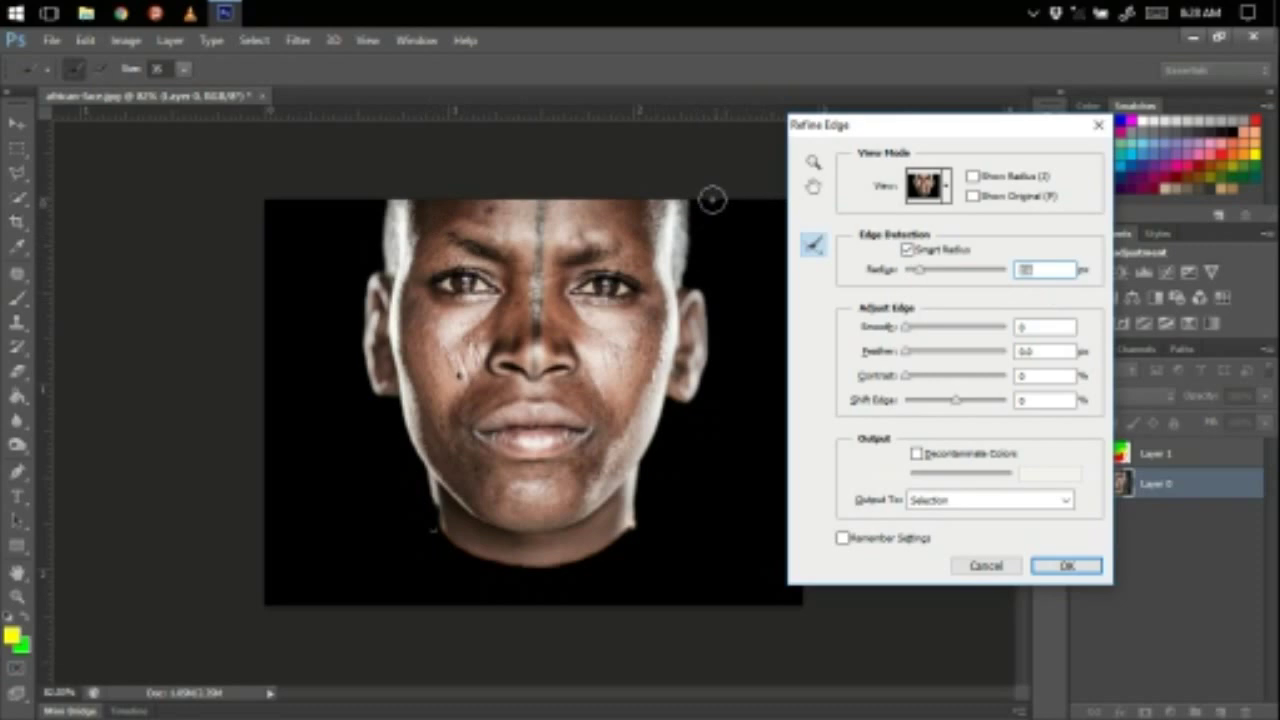
{"action": "left_click_drag", "start_coordinate": [921, 271], "coordinate": [925, 276]}
{"action": "left_click_drag", "start_coordinate": [960, 402], "coordinate": [925, 404]}
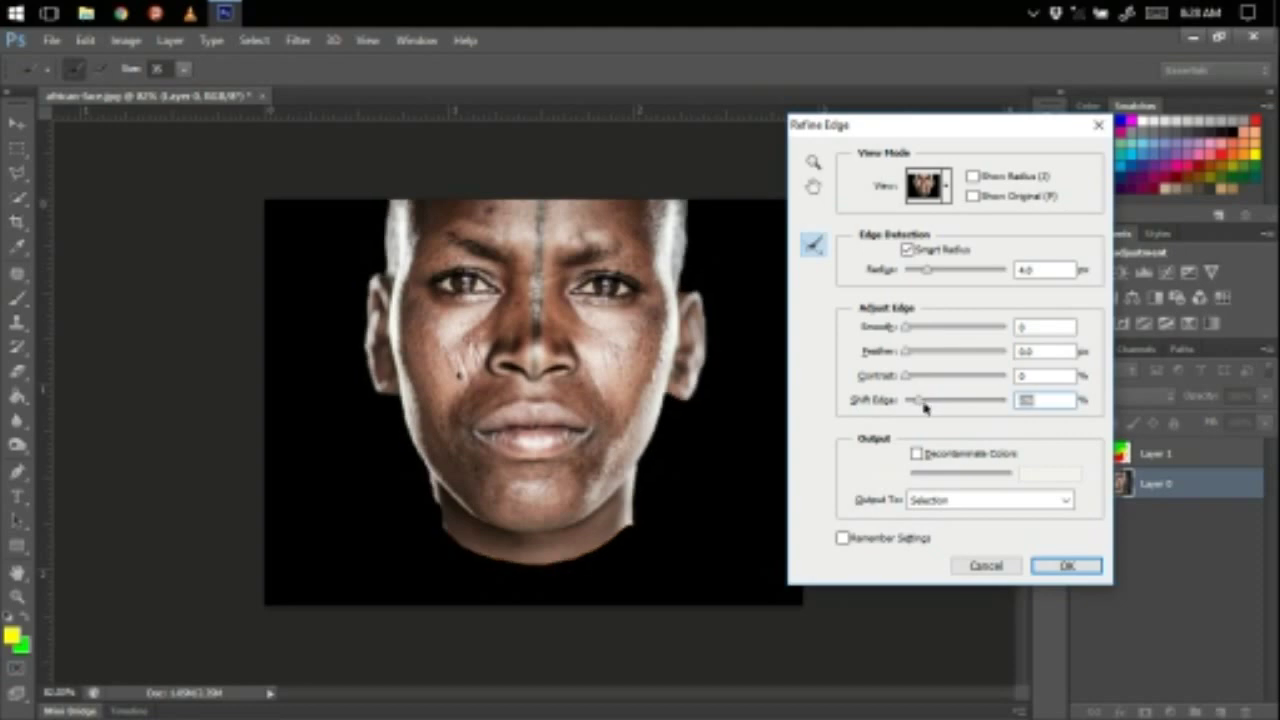
{"action": "left_click_drag", "start_coordinate": [920, 404], "coordinate": [965, 405]}
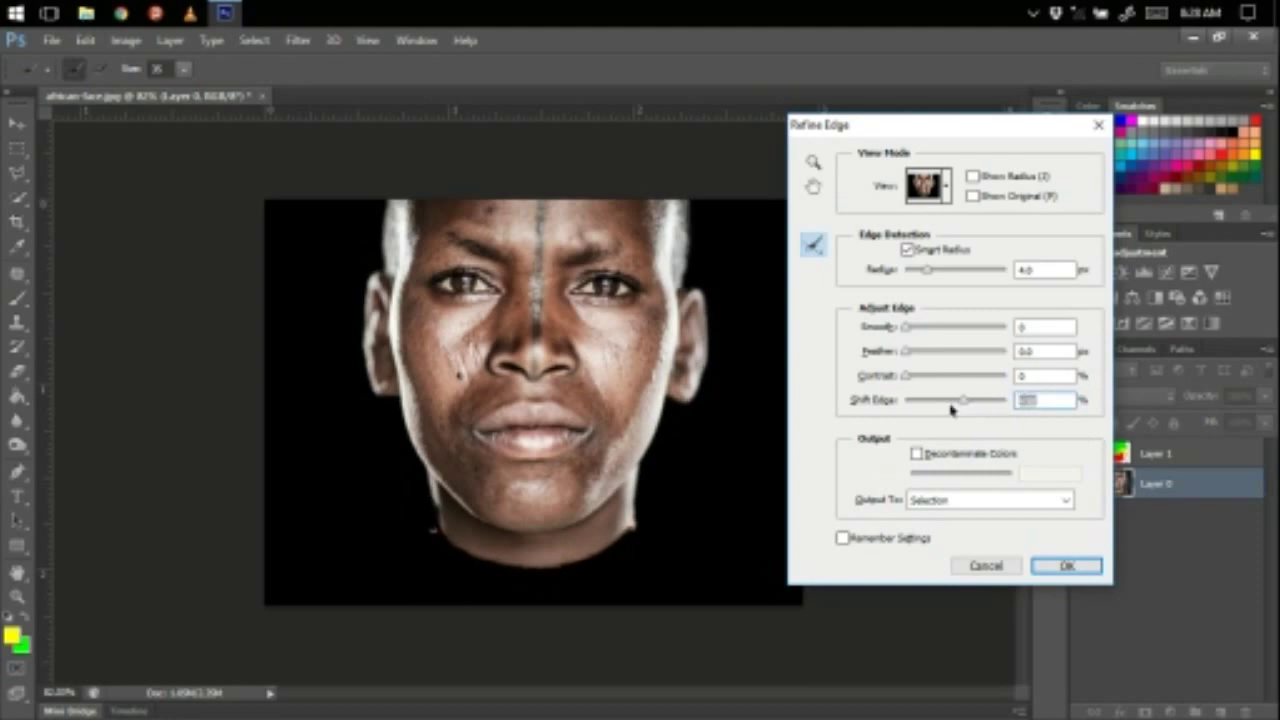
{"action": "left_click", "coordinate": [908, 355]}
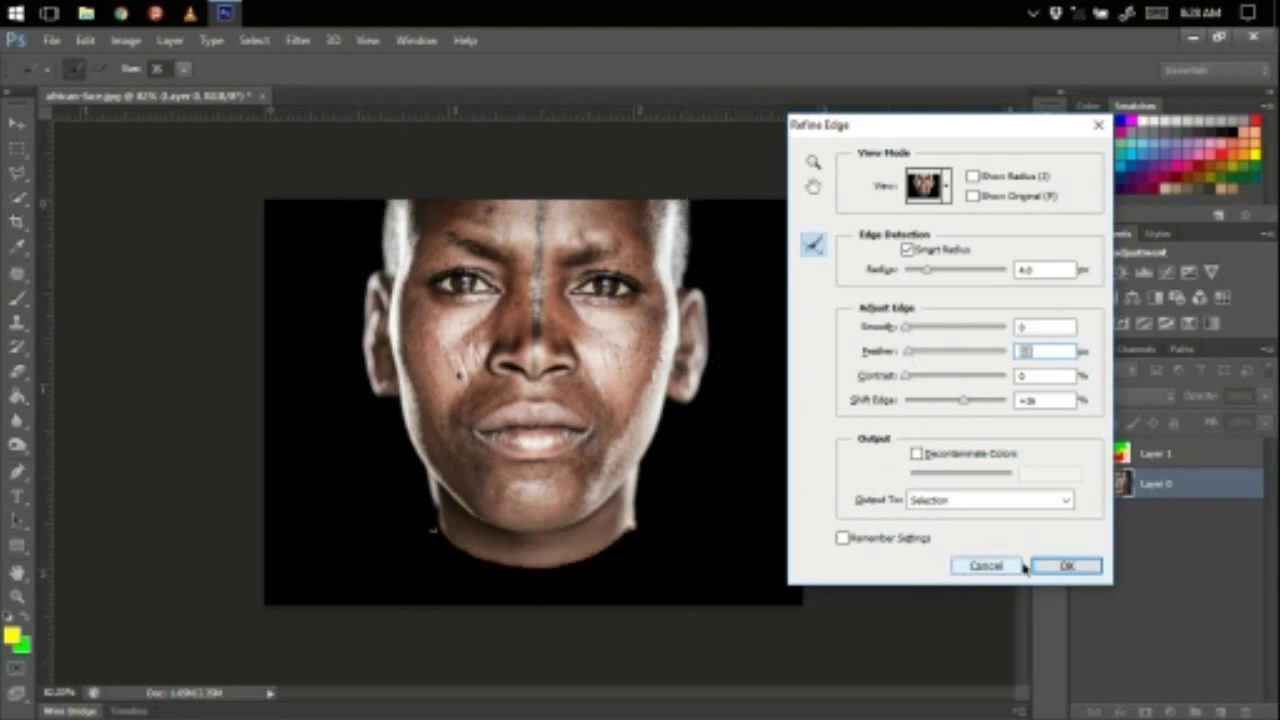
{"action": "left_click", "coordinate": [1064, 566]}
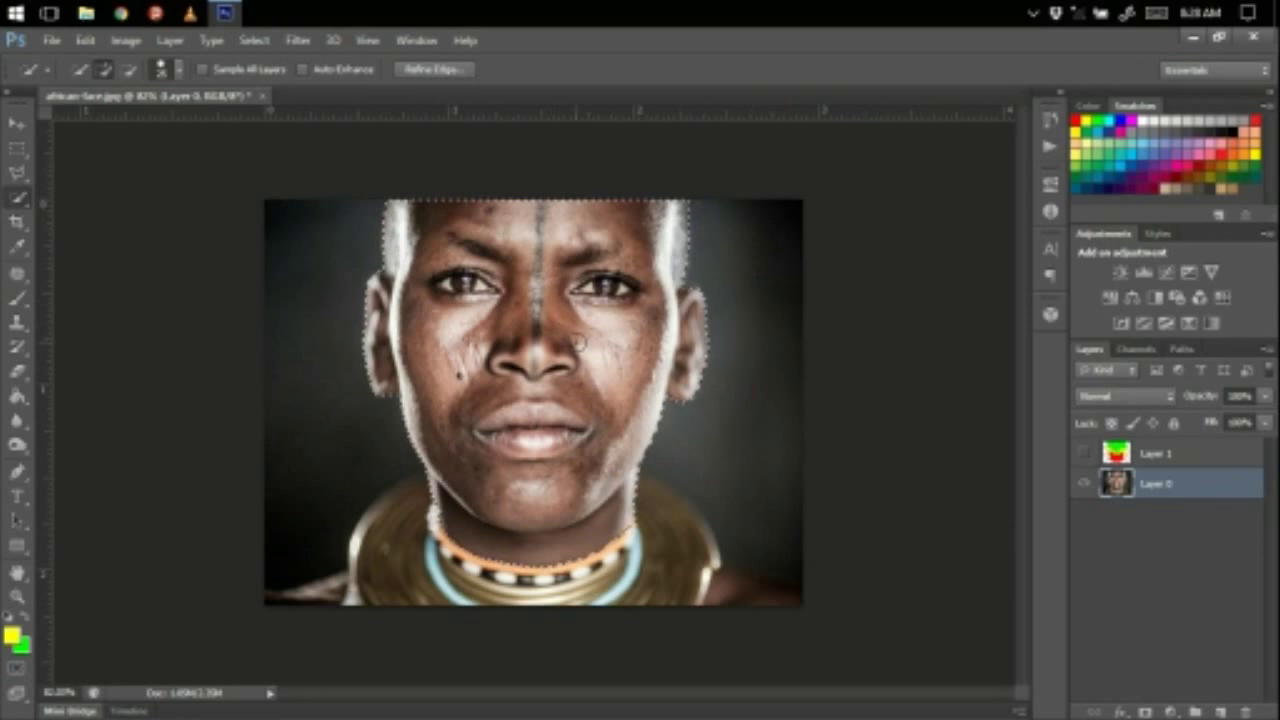
Step: Show the painted Layer 1, make it active and raise its opacity to 100%
{"action": "left_click", "coordinate": [1166, 456]}
{"action": "left_click", "coordinate": [1086, 455]}
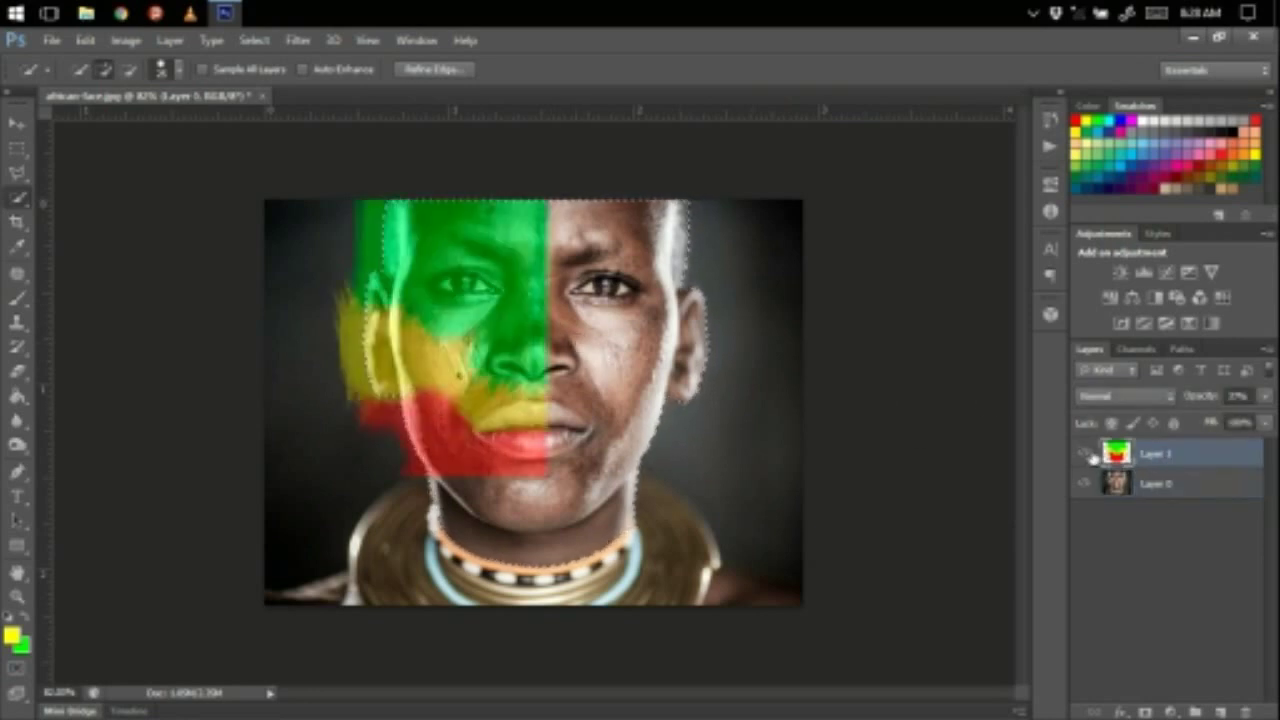
{"action": "left_click_drag", "start_coordinate": [1199, 400], "coordinate": [1272, 402]}
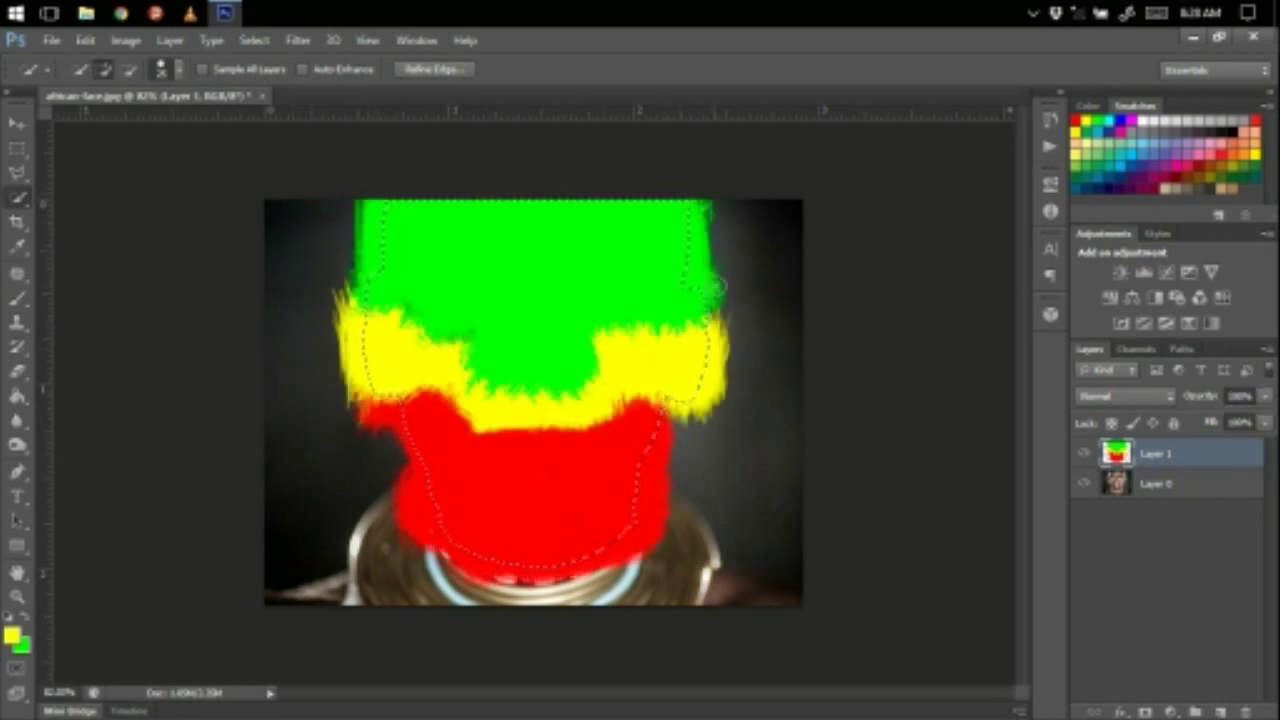
Step: Set up the Eraser tool with a large hard round brush at 100% hardness
{"action": "left_click", "coordinate": [18, 373]}
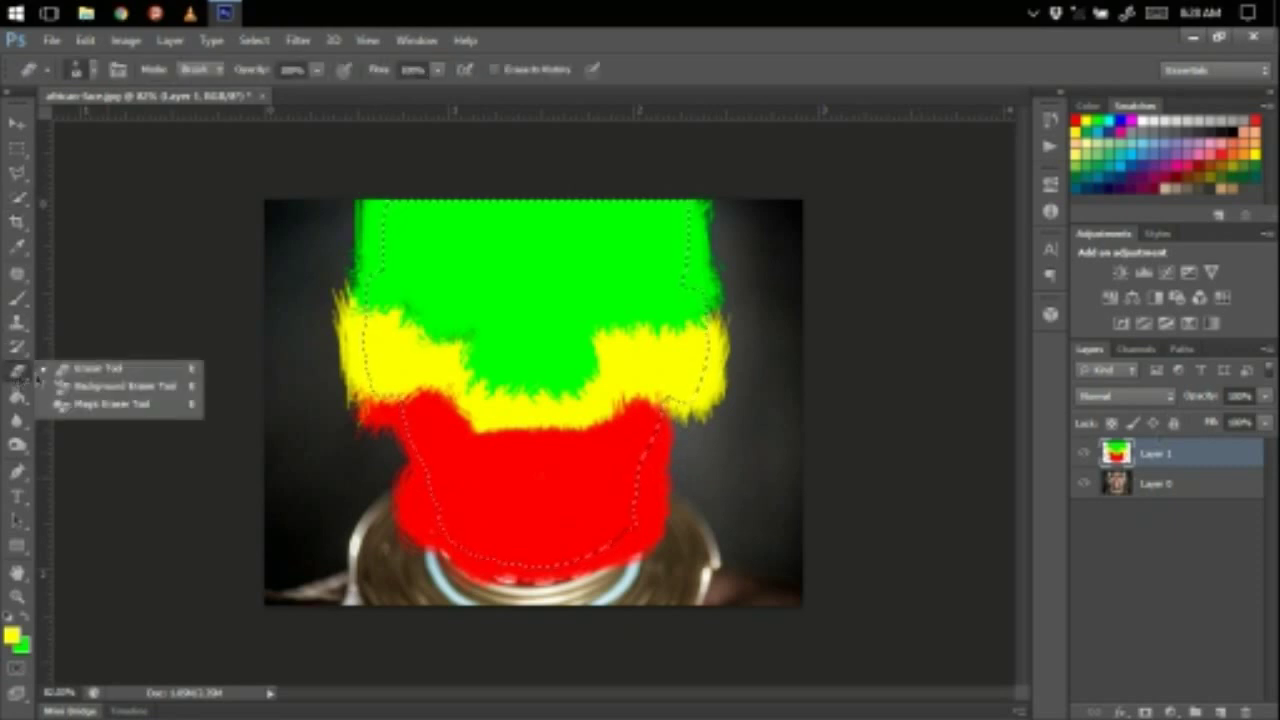
{"action": "left_click", "coordinate": [85, 370]}
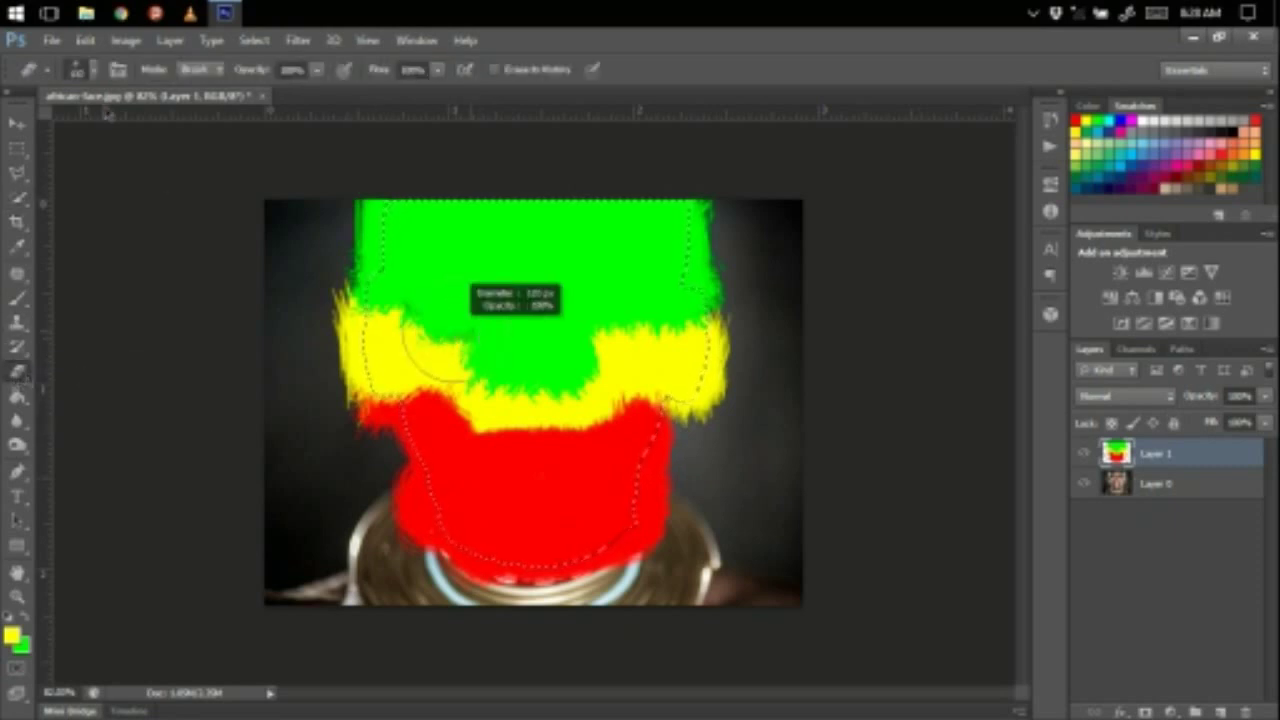
{"action": "left_click", "coordinate": [94, 70]}
{"action": "scroll", "coordinate": [28, 256], "scroll_direction": "up", "scroll_amount": 3}
{"action": "left_click", "coordinate": [67, 216]}
{"action": "right_click", "coordinate": [481, 331], "text": "alt"}
{"action": "right_click", "coordinate": [497, 338]}
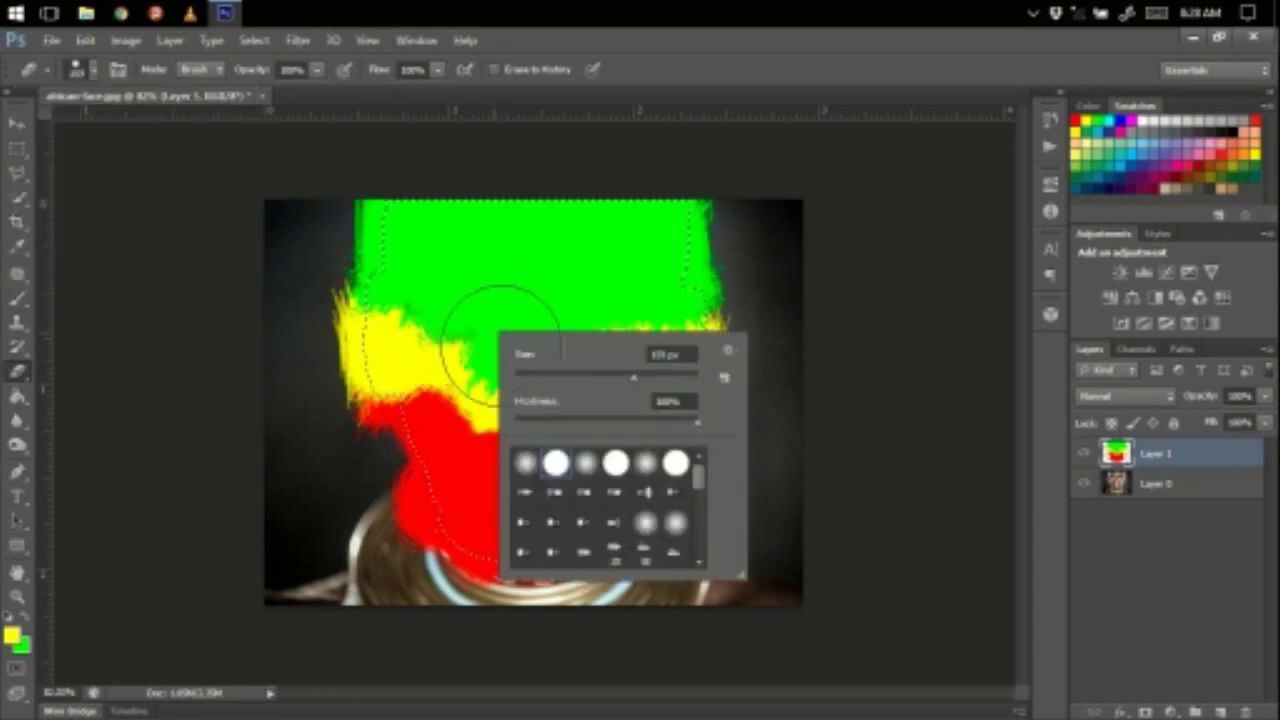
{"action": "right_click", "coordinate": [495, 338], "text": "alt"}
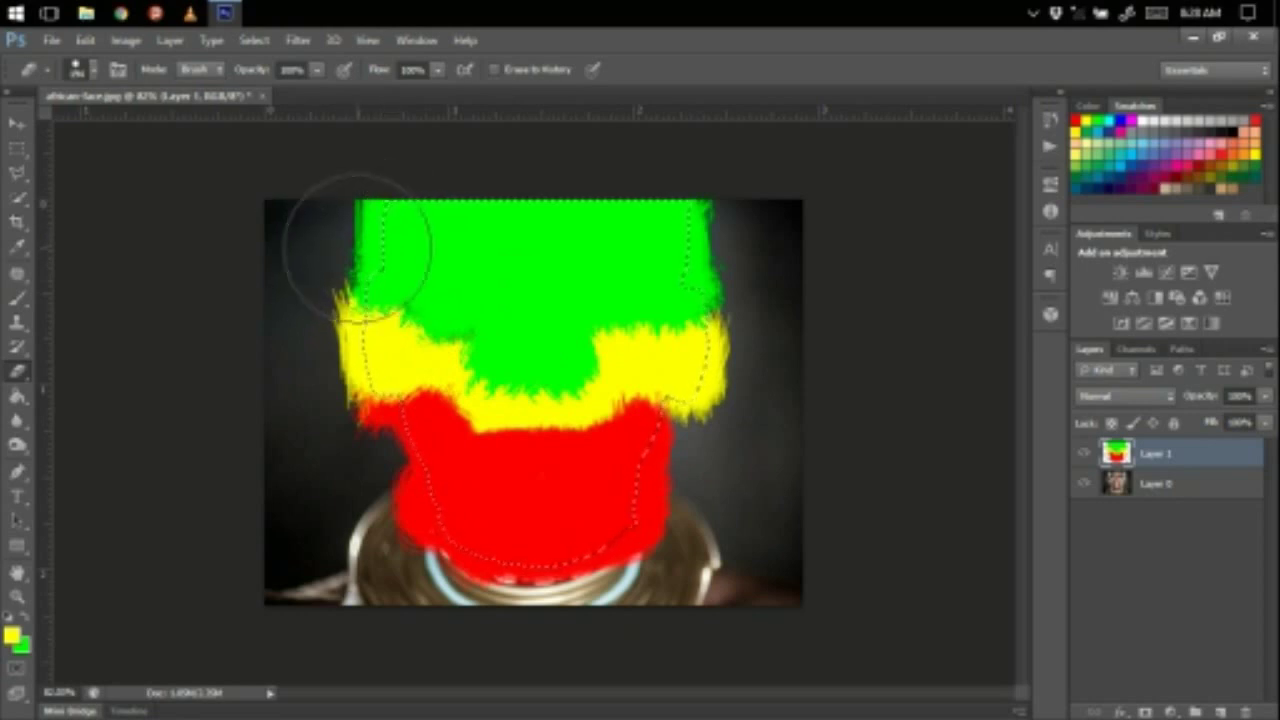
Step: Try to erase paint across the forehead inside the head selection, and undo the stroke
{"action": "left_click_drag", "start_coordinate": [425, 240], "coordinate": [625, 250]}
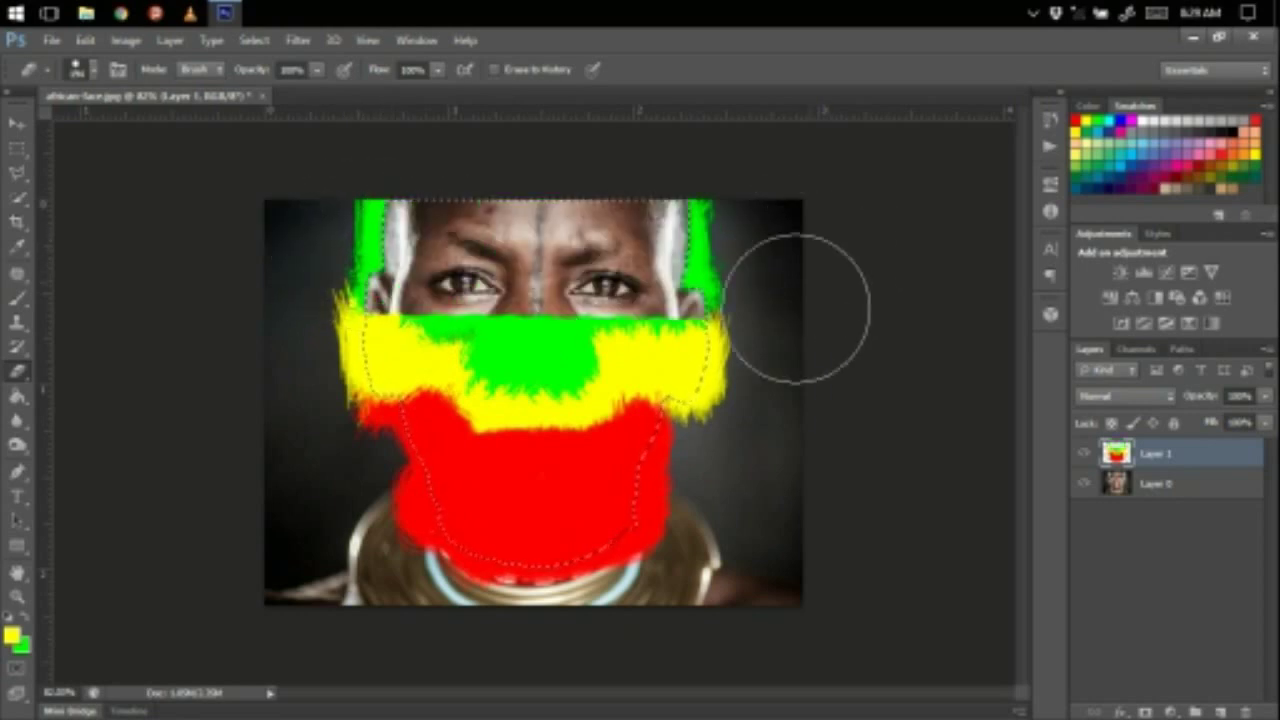
{"action": "key", "text": "ctrl+z"}
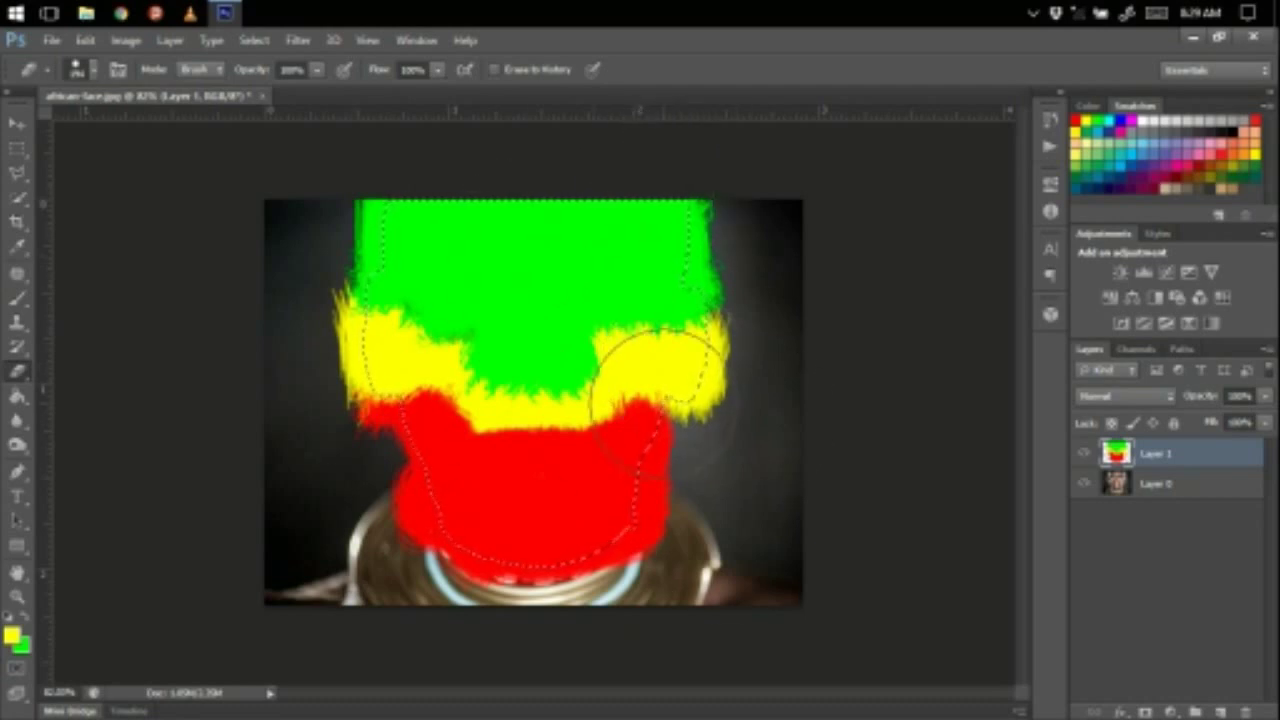
Step: Invert the selection, erase all paint spilling outside the head and neck, and deselect
{"action": "key", "text": "ctrl+shift+i"}
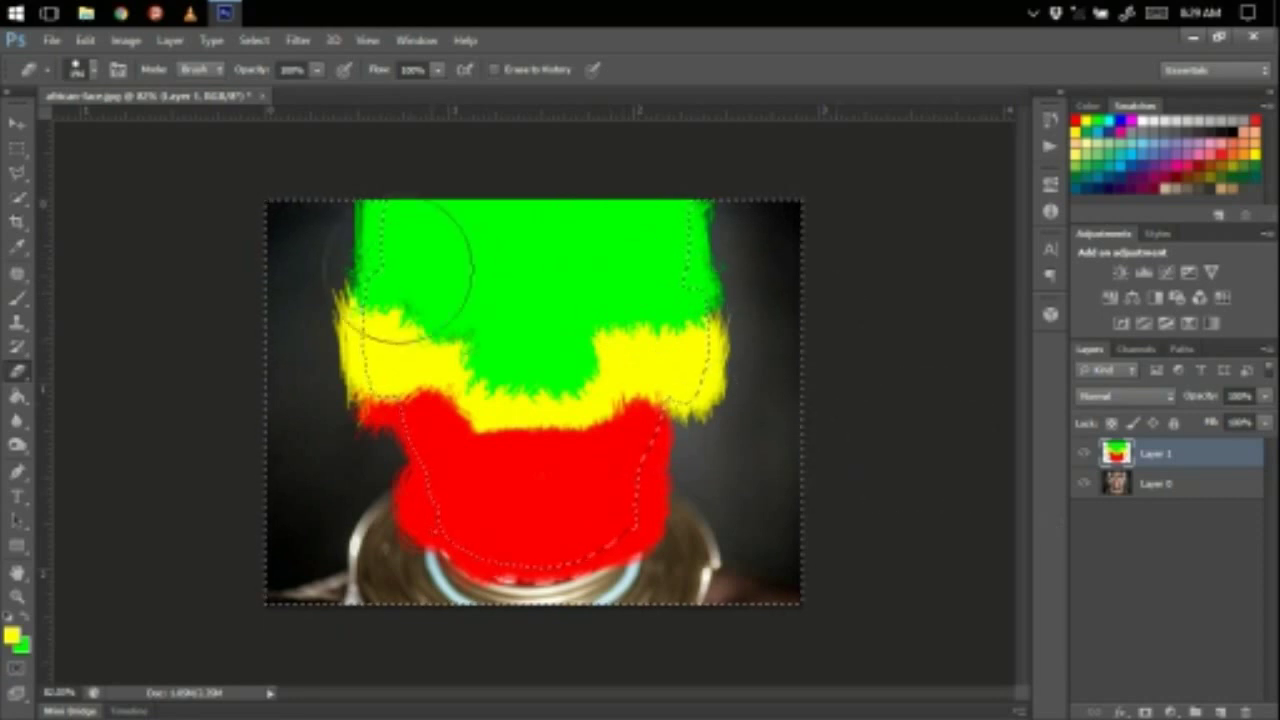
{"action": "mouse_move", "coordinate": [400, 223]}
{"action": "left_mouse_down"}
{"action": "mouse_move", "coordinate": [345, 305]}
{"action": "mouse_move", "coordinate": [380, 440]}
{"action": "mouse_move", "coordinate": [660, 530]}
{"action": "mouse_move", "coordinate": [710, 270]}
{"action": "mouse_move", "coordinate": [680, 195]}
{"action": "left_mouse_up"}
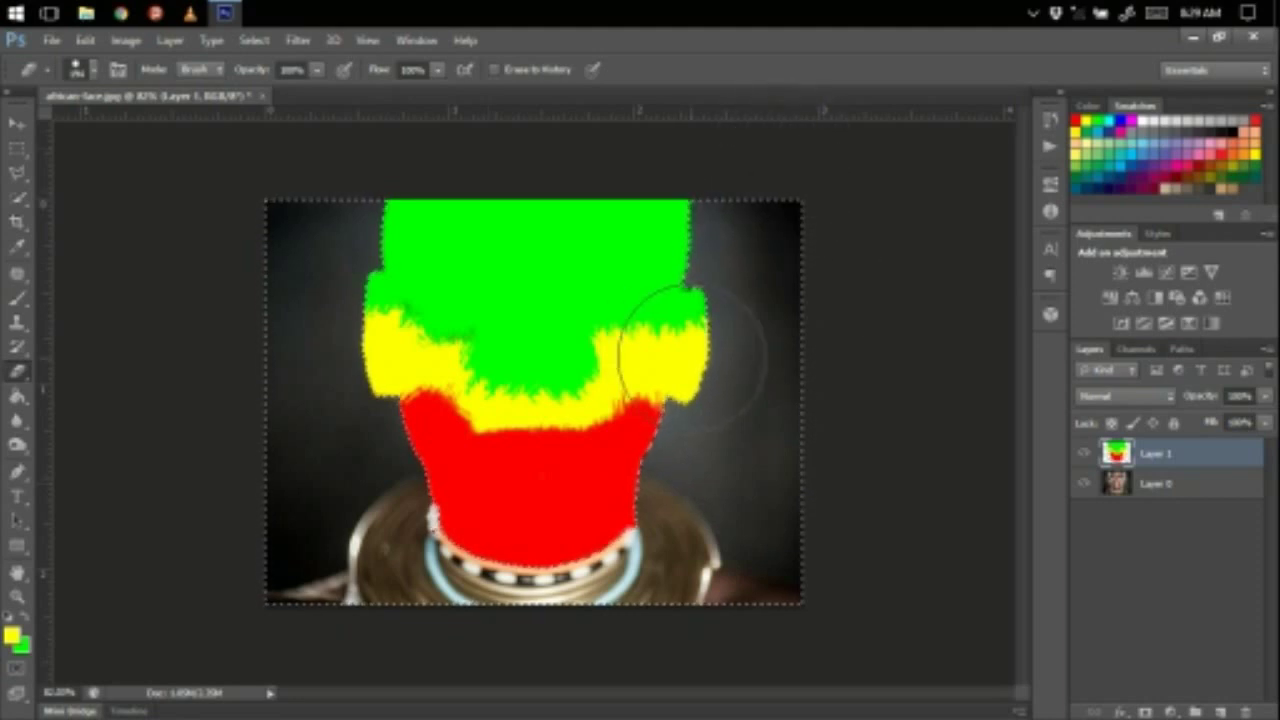
{"action": "key", "text": "ctrl+d"}
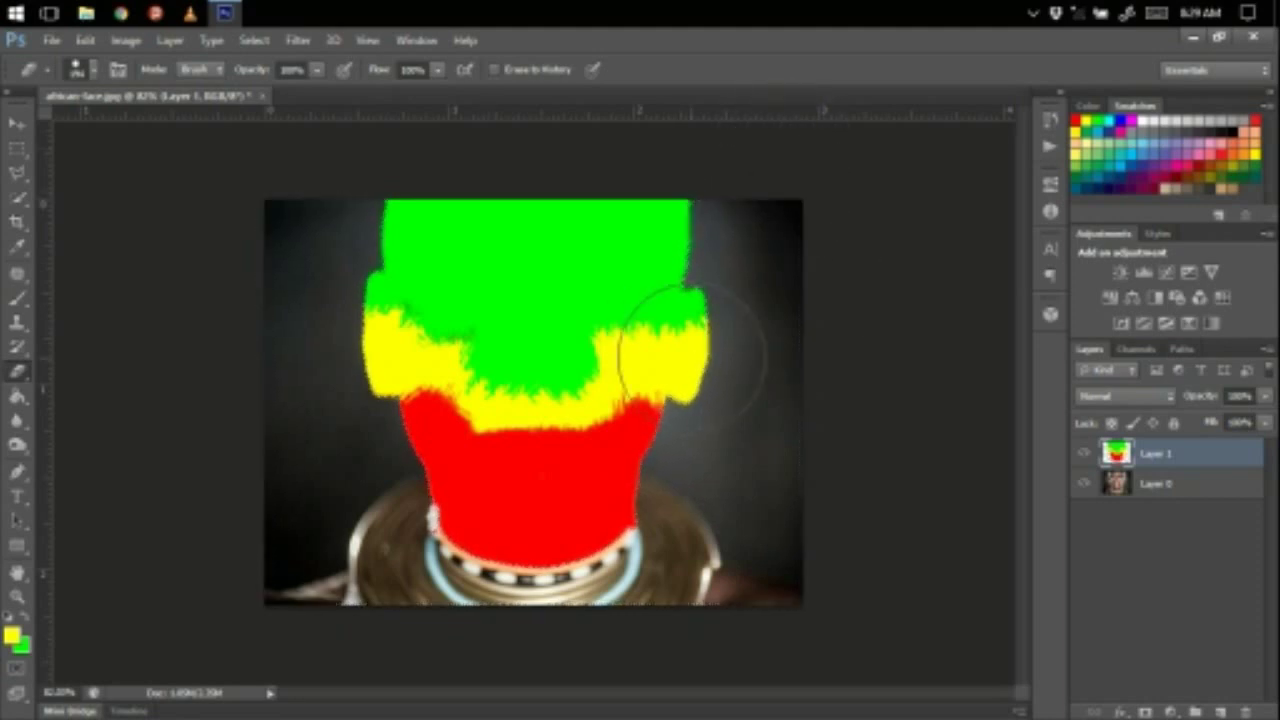
Step: Set Layer 1's blend mode to Color Burn at full opacity, and leave the Eraser for the Move tool
{"action": "left_click_drag", "start_coordinate": [1188, 398], "coordinate": [1242, 405]}
{"action": "left_click", "coordinate": [1127, 398]}
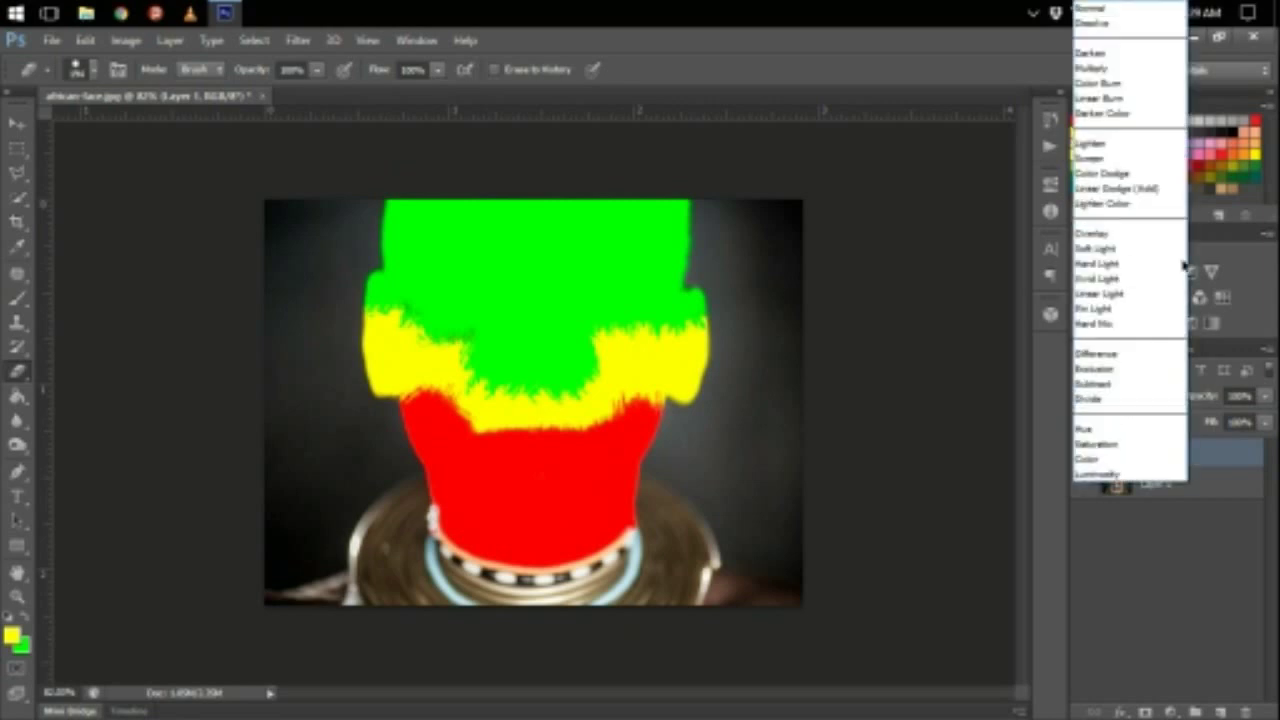
{"action": "left_click", "coordinate": [1114, 84]}
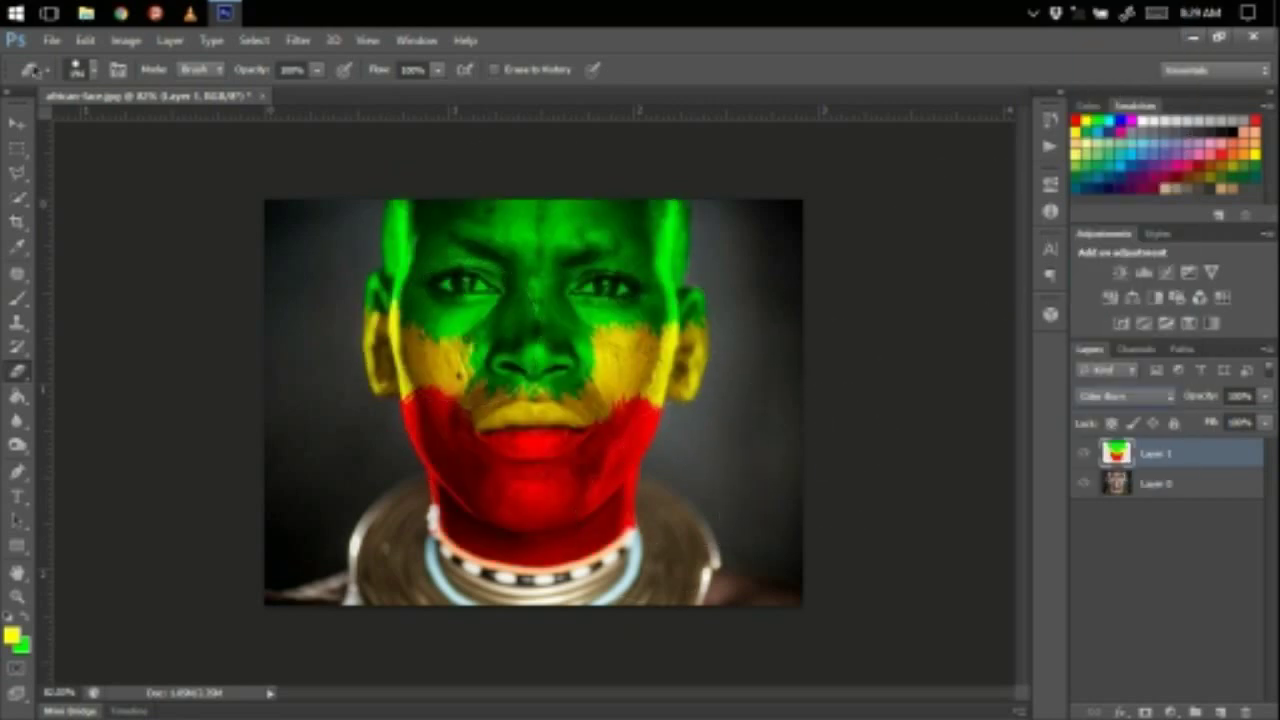
{"action": "key", "text": "v"}
{"action": "left_click", "coordinate": [1248, 508]}
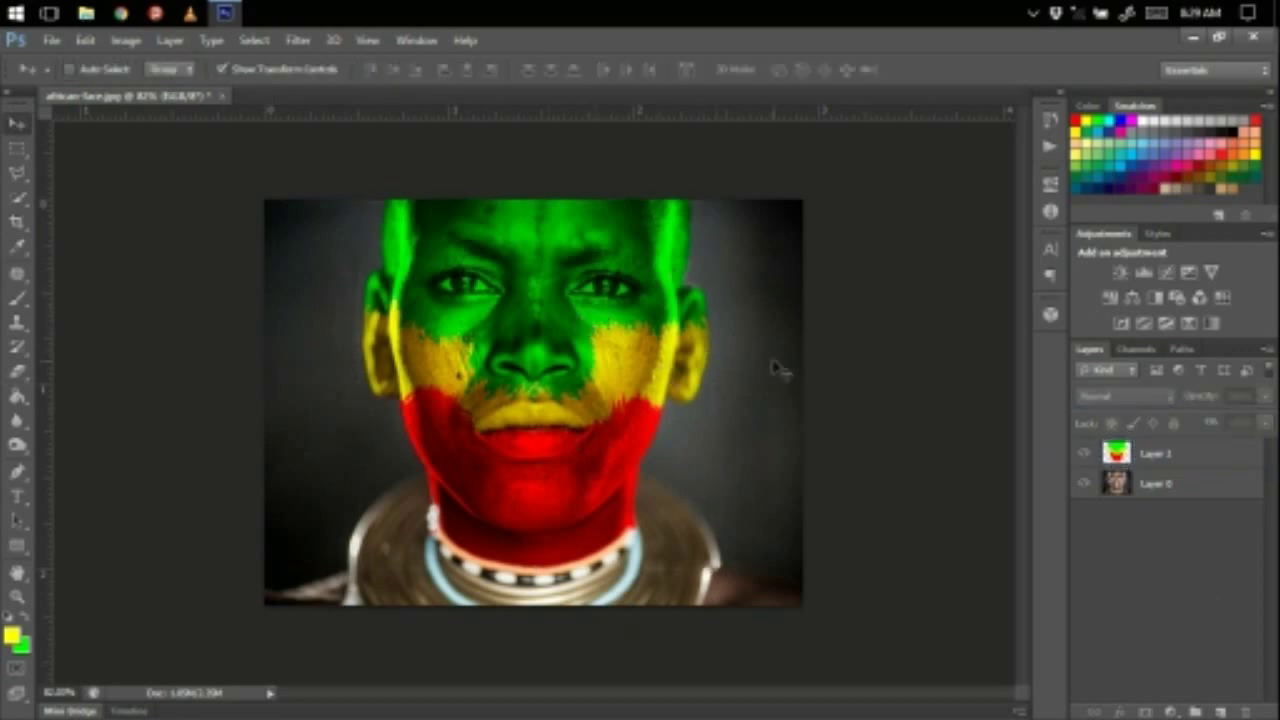
Step: Lower the opacity of Layer 1 to soften the face paint, and check the result on the portrait
{"action": "left_click", "coordinate": [1196, 446]}
{"action": "left_click_drag", "start_coordinate": [1202, 403], "coordinate": [1162, 401]}
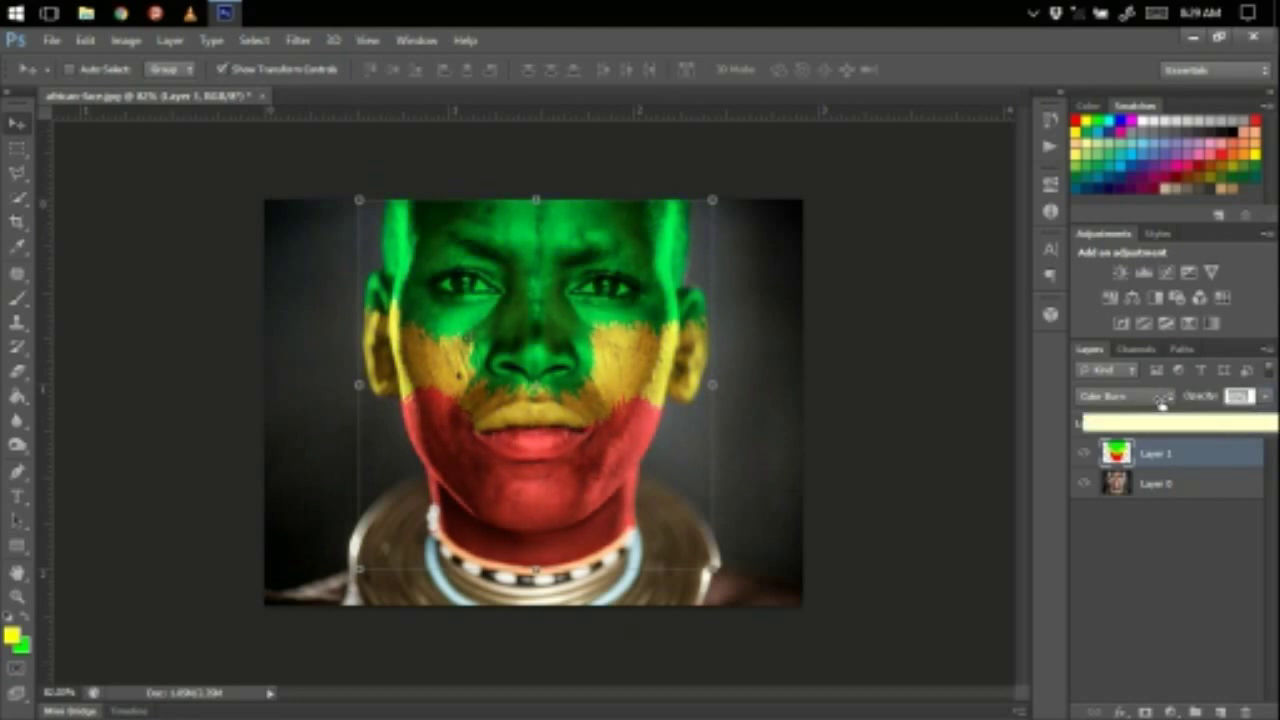
{"action": "left_click", "coordinate": [1165, 548]}
{"action": "scroll", "coordinate": [491, 471], "scroll_direction": "down", "scroll_amount": 2}
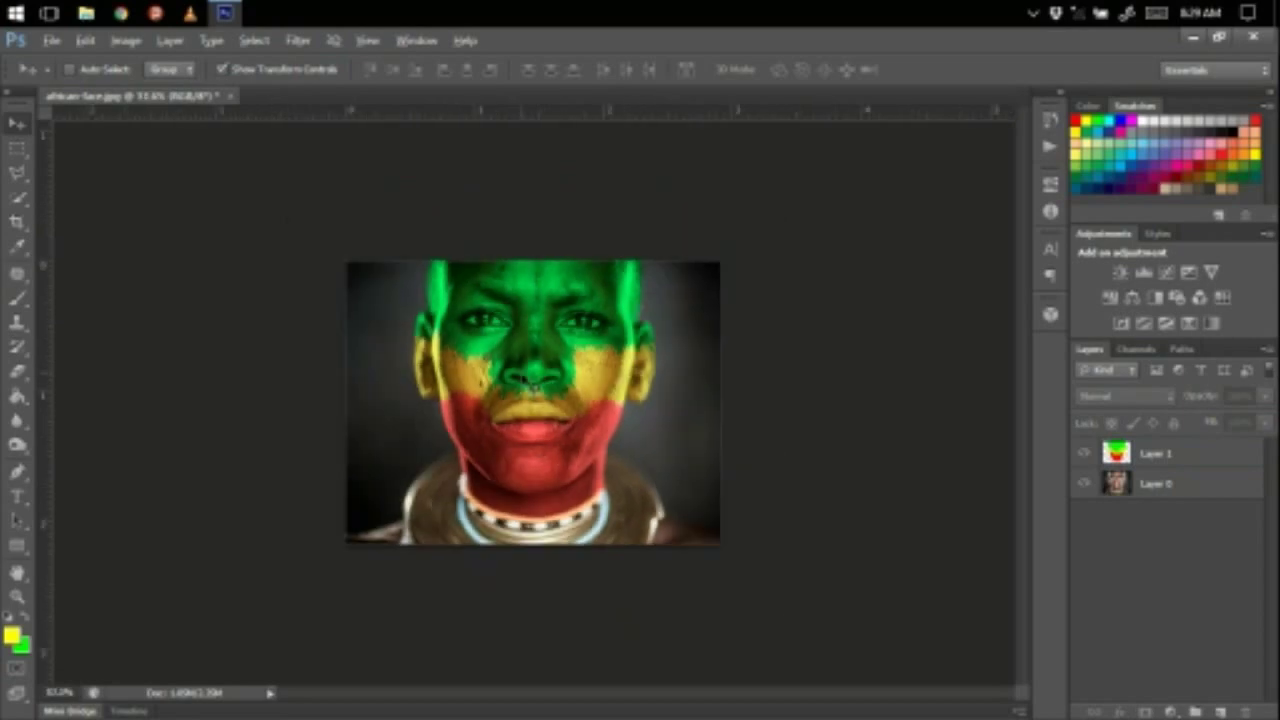
{"action": "scroll", "coordinate": [410, 305], "scroll_direction": "up", "scroll_amount": 5}
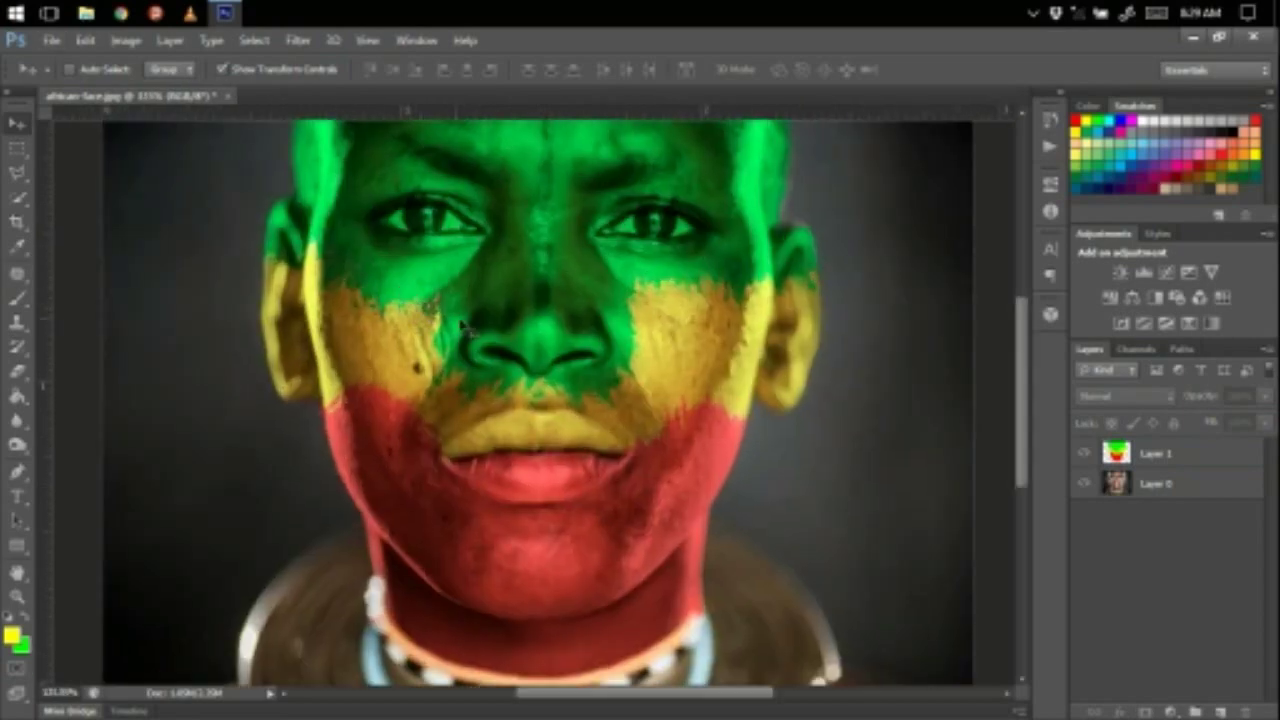
{"action": "scroll", "coordinate": [455, 326], "scroll_direction": "down", "scroll_amount": 3}
Step: Apply a Gaussian Blur with a radius of 1 pixel to the paint on Layer 1
{"action": "left_click", "coordinate": [1172, 455]}
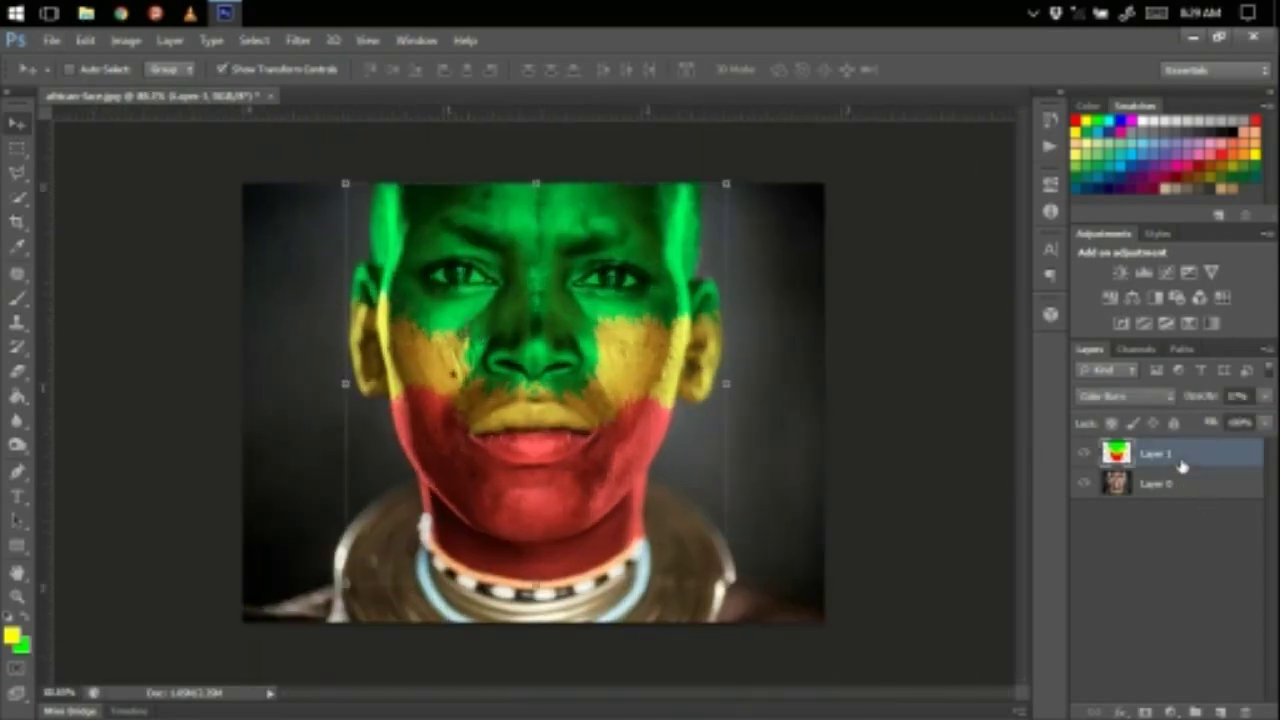
{"action": "left_click", "coordinate": [298, 40]}
{"action": "mouse_move", "coordinate": [320, 233]}
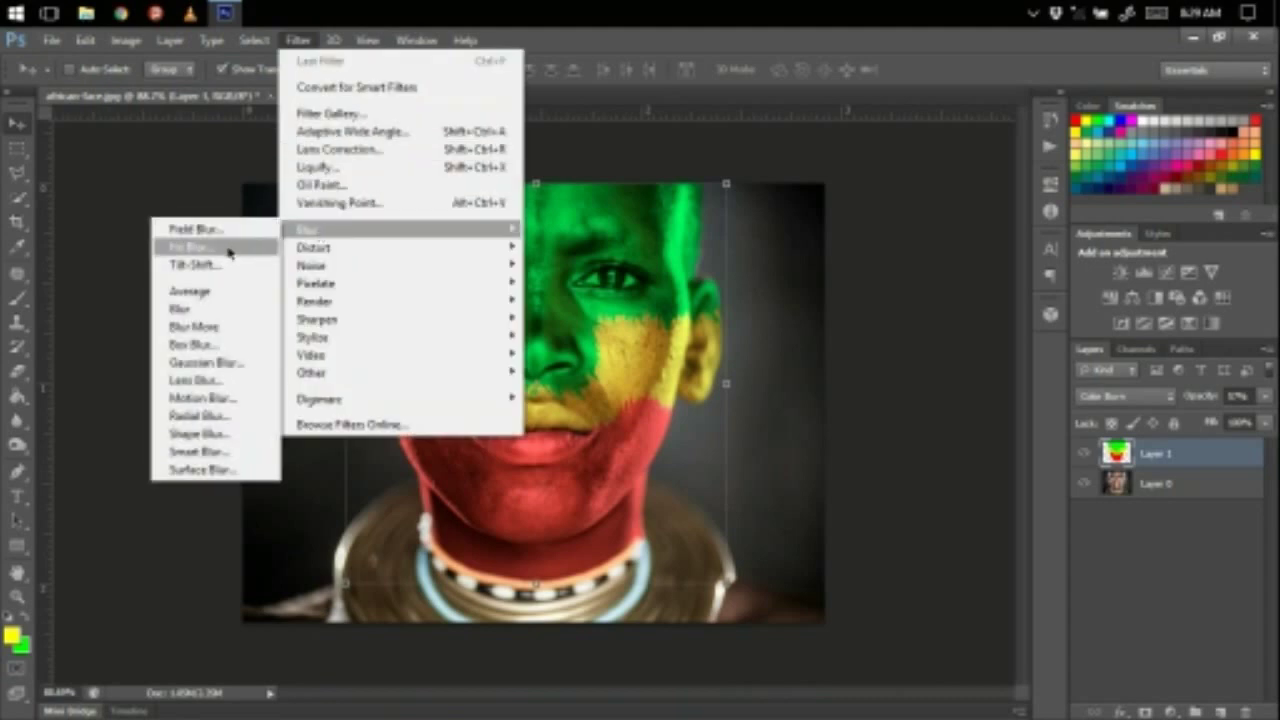
{"action": "left_click", "coordinate": [201, 365]}
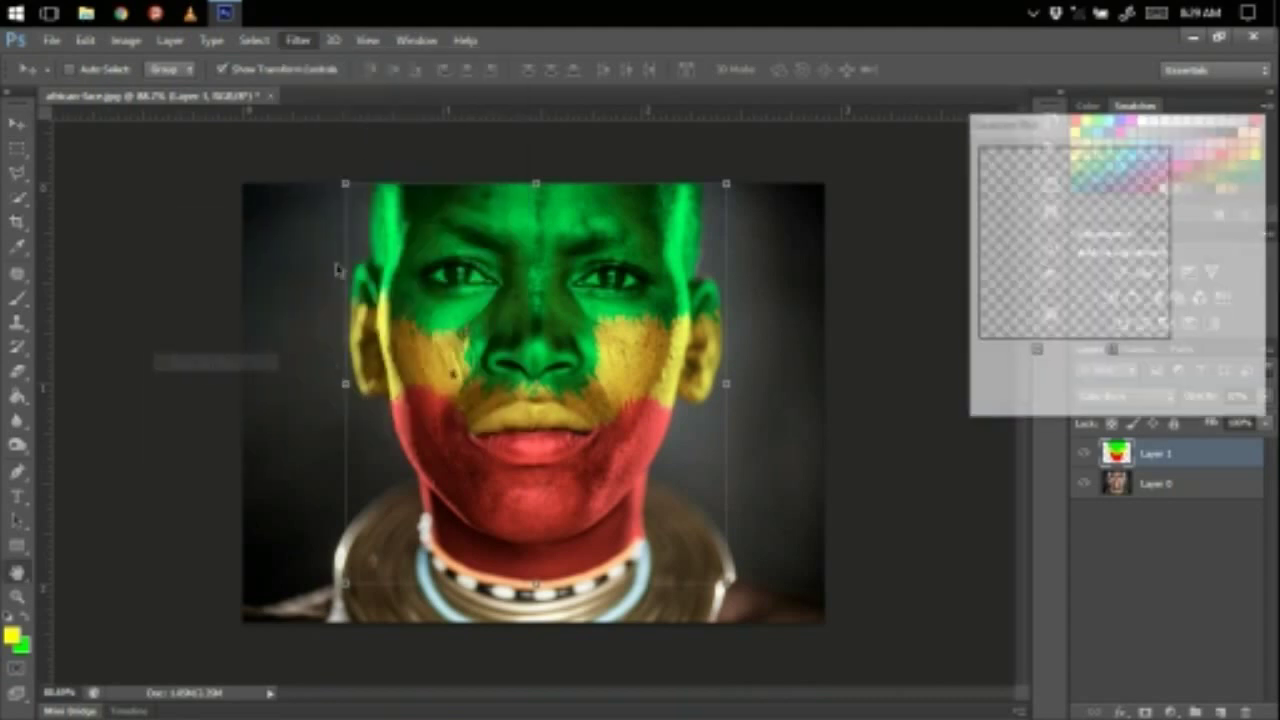
{"action": "left_click_drag", "start_coordinate": [1022, 410], "coordinate": [991, 408]}
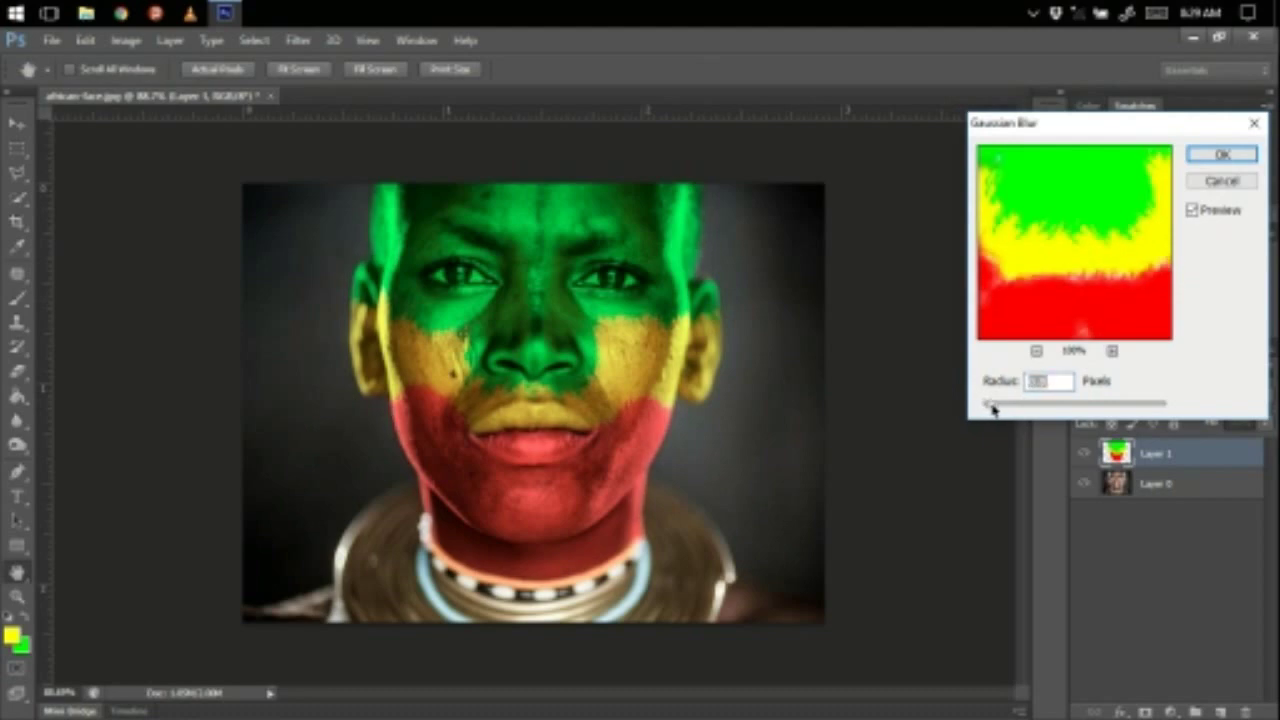
{"action": "type", "text": "1"}
{"action": "left_click", "coordinate": [1222, 154]}
{"action": "key", "text": "v"}
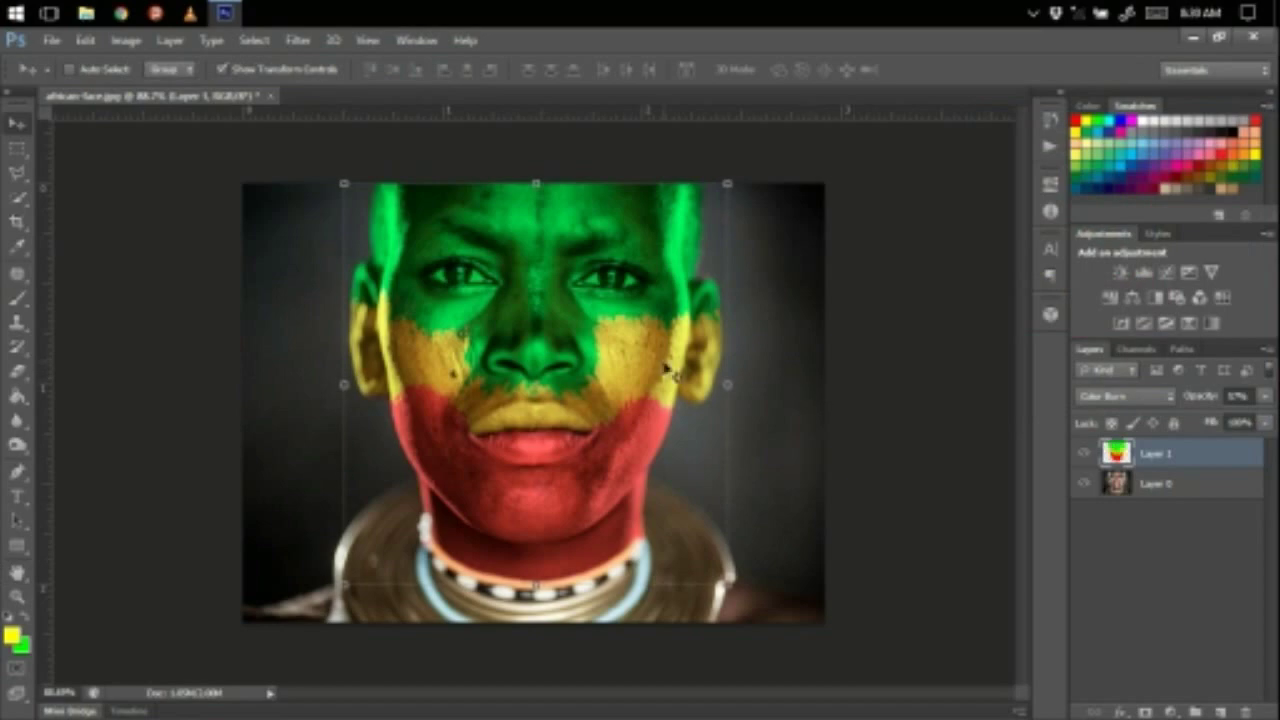
Step: Inspect the blurred paint edges around the cheek and ear, up close and on the whole portrait
{"action": "scroll", "coordinate": [650, 327], "scroll_direction": "up", "scroll_amount": 3}
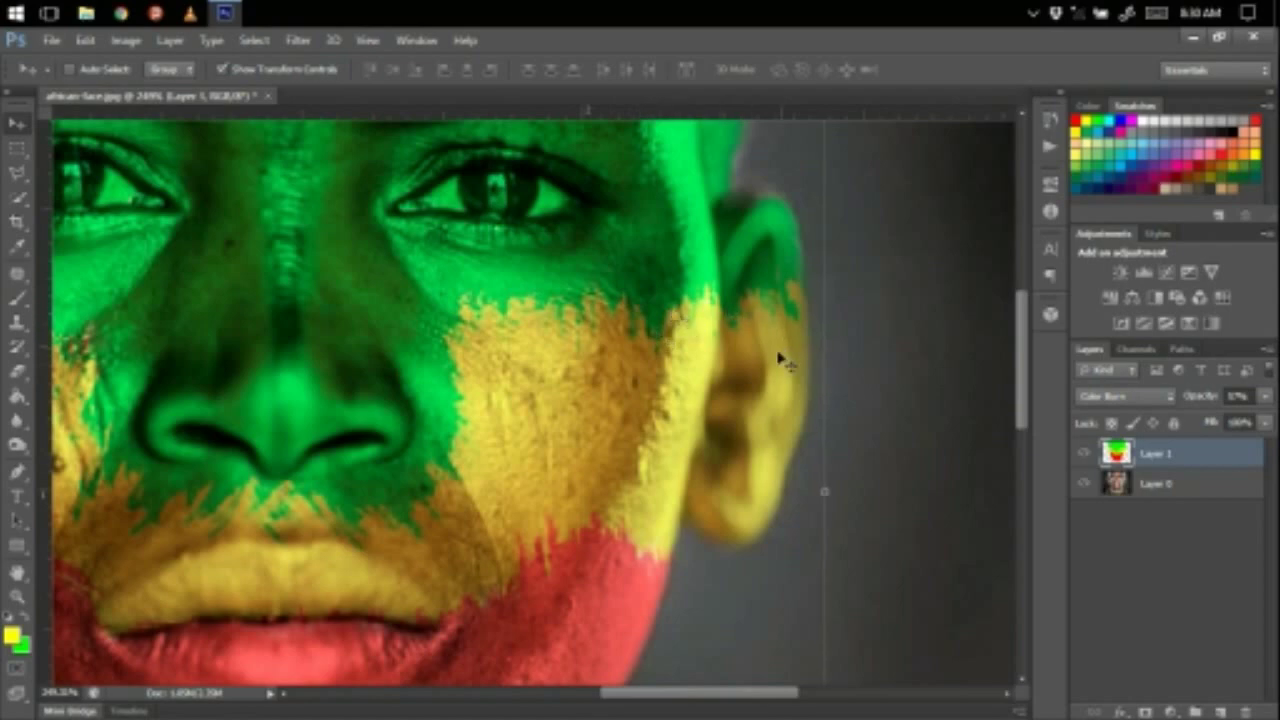
{"action": "scroll", "coordinate": [563, 385], "scroll_direction": "down", "scroll_amount": 3}
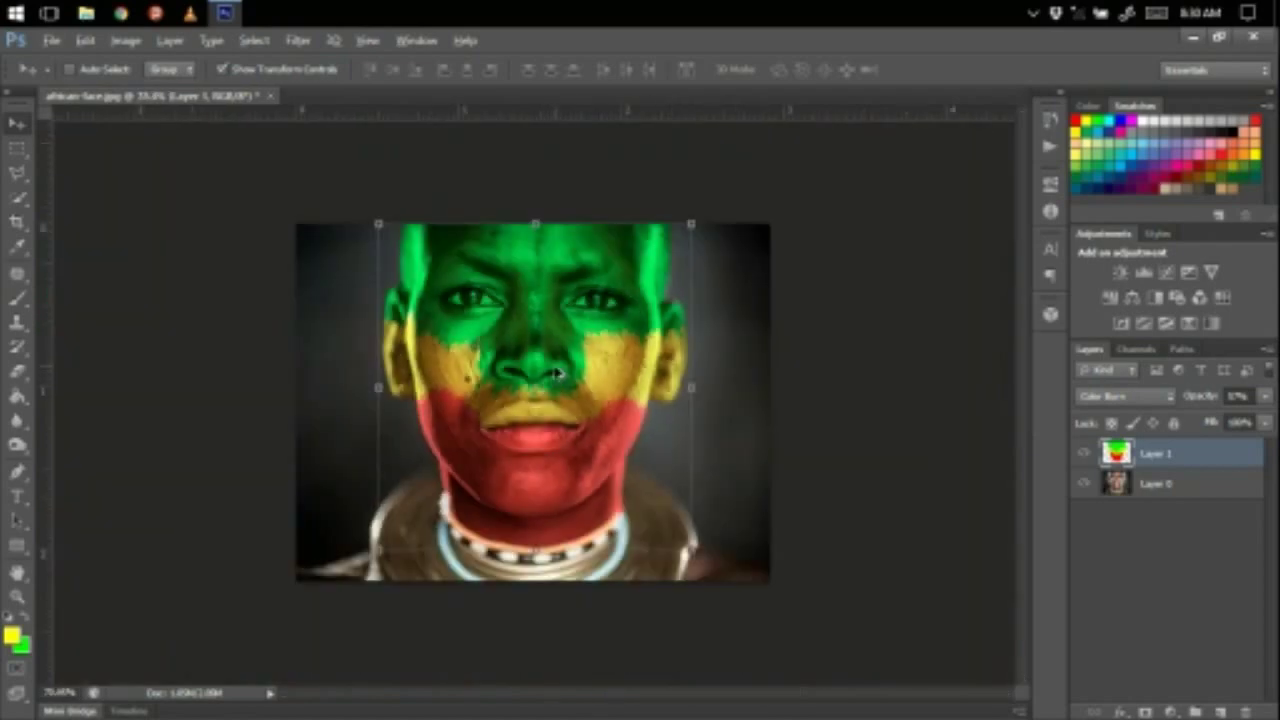
{"action": "left_click", "coordinate": [1194, 554]}
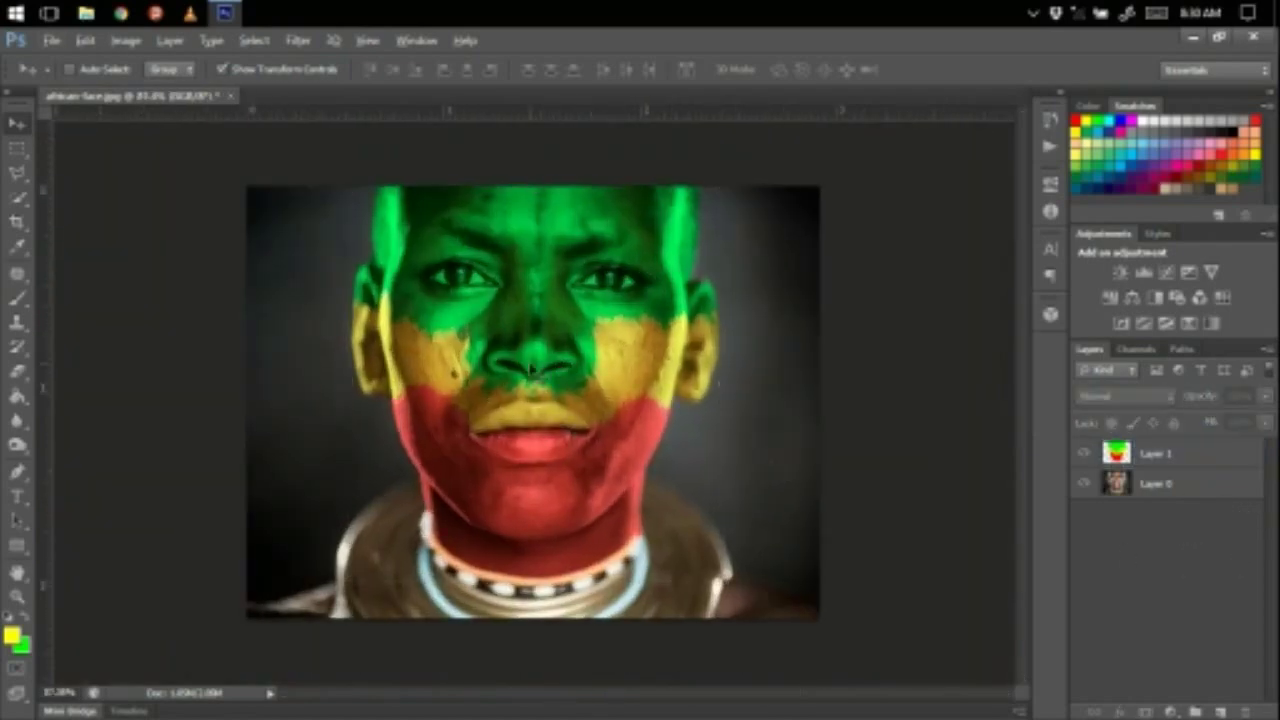
{"action": "scroll", "coordinate": [531, 368], "scroll_direction": "down", "scroll_amount": 3}
{"action": "scroll", "coordinate": [531, 368], "scroll_direction": "up", "scroll_amount": 5}
{"action": "scroll", "coordinate": [577, 282], "scroll_direction": "up", "scroll_amount": 1}
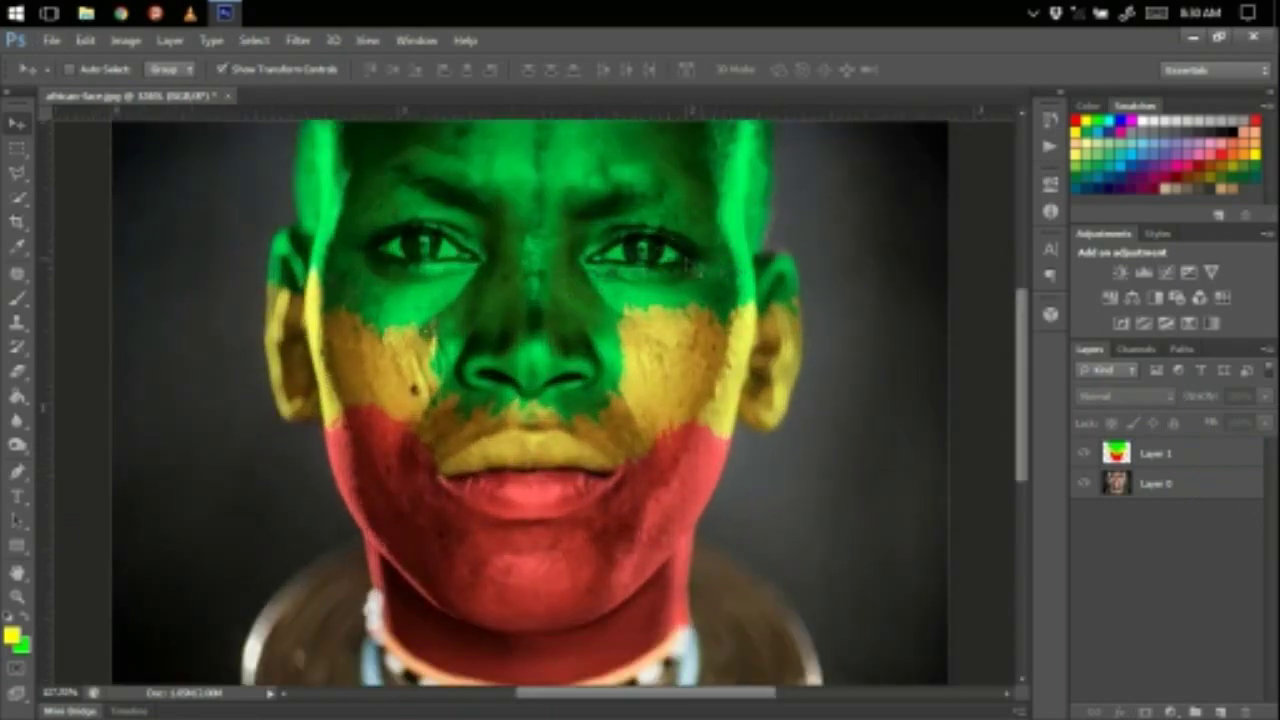
Step: Raise Layer 1's opacity, hide that layer and make the portrait on Layer 0 active
{"action": "left_click", "coordinate": [1165, 455]}
{"action": "scroll", "coordinate": [614, 131], "scroll_direction": "up", "scroll_amount": 3}
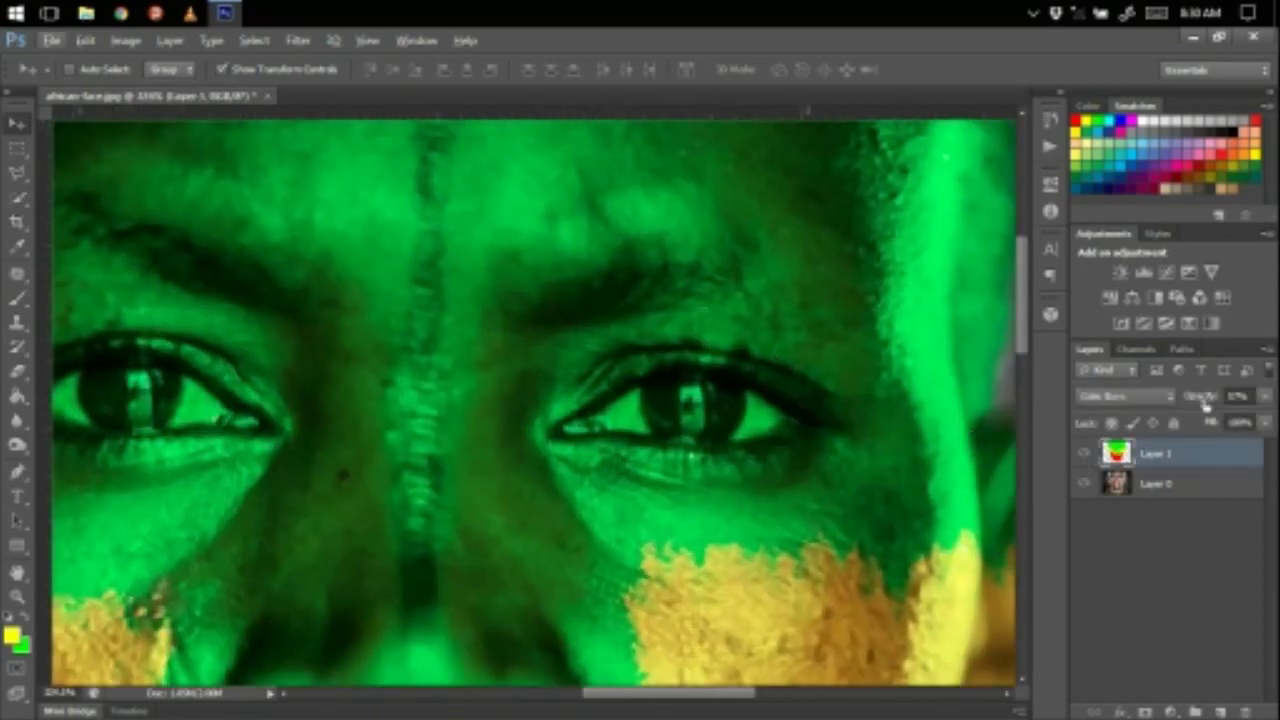
{"action": "left_click_drag", "start_coordinate": [1198, 403], "coordinate": [1240, 400]}
{"action": "left_click", "coordinate": [1086, 456]}
{"action": "left_click", "coordinate": [1086, 456]}
{"action": "left_click", "coordinate": [1166, 484]}
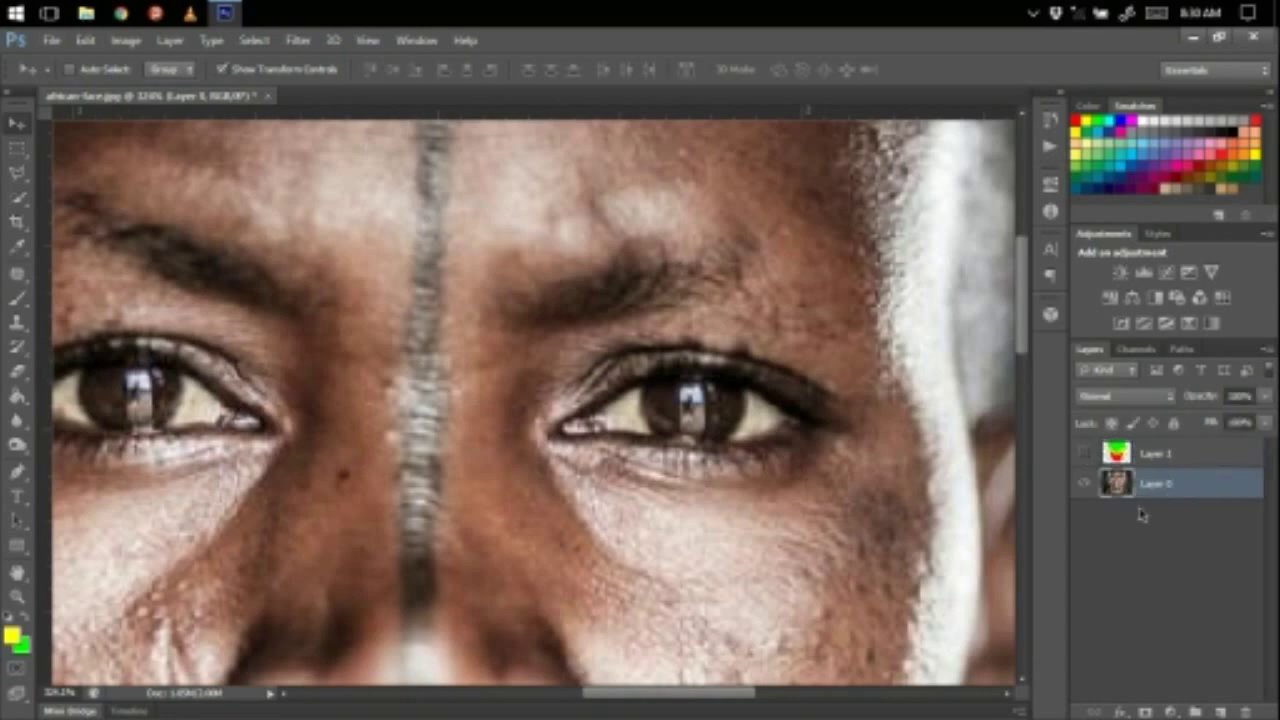
Step: Select the white and iris of the eye on the image's right with Quick Selection, trimming the outline along its lids
{"action": "left_click", "coordinate": [17, 197]}
{"action": "left_click", "coordinate": [95, 197]}
{"action": "left_click_drag", "start_coordinate": [631, 365], "coordinate": [612, 376]}
{"action": "scroll", "coordinate": [662, 430], "scroll_direction": "up", "scroll_amount": 5}
{"action": "mouse_move", "coordinate": [707, 383]}
{"action": "left_mouse_down"}
{"action": "mouse_move", "coordinate": [606, 420]}
{"action": "mouse_move", "coordinate": [654, 391]}
{"action": "left_mouse_up"}
{"action": "left_click_drag", "start_coordinate": [828, 400], "coordinate": [832, 402]}
{"action": "mouse_move", "coordinate": [651, 320]}
{"action": "left_mouse_down"}
{"action": "mouse_move", "coordinate": [741, 305]}
{"action": "mouse_move", "coordinate": [800, 330]}
{"action": "left_mouse_up"}
{"action": "left_click_drag", "start_coordinate": [768, 379], "coordinate": [657, 372]}
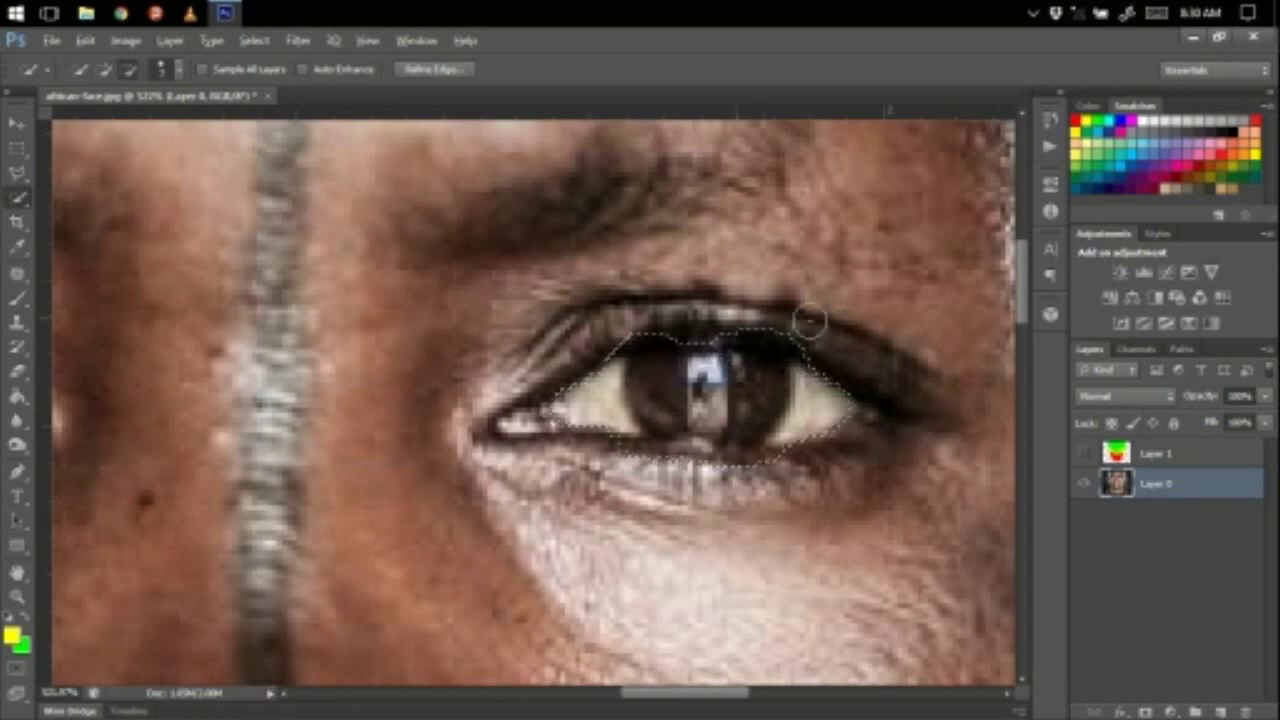
Step: Add the white and iris of the other eye to the selection, and trim its outline along the lids with a small brush
{"action": "scroll", "coordinate": [560, 418], "scroll_direction": "up", "scroll_amount": 3}
{"action": "scroll", "coordinate": [585, 415], "scroll_direction": "down", "scroll_amount": 2}
{"action": "scroll", "coordinate": [585, 415], "scroll_direction": "down", "scroll_amount": 2}
{"action": "scroll", "coordinate": [483, 453], "scroll_direction": "up", "scroll_amount": 3}
{"action": "right_click", "coordinate": [275, 463], "text": "alt"}
{"action": "mouse_move", "coordinate": [414, 354]}
{"action": "left_mouse_down"}
{"action": "mouse_move", "coordinate": [364, 339]}
{"action": "mouse_move", "coordinate": [503, 371]}
{"action": "left_mouse_up"}
{"action": "left_click_drag", "start_coordinate": [183, 511], "coordinate": [420, 520]}
{"action": "right_click", "coordinate": [523, 461], "text": "alt"}
{"action": "left_click_drag", "start_coordinate": [585, 490], "coordinate": [650, 505]}
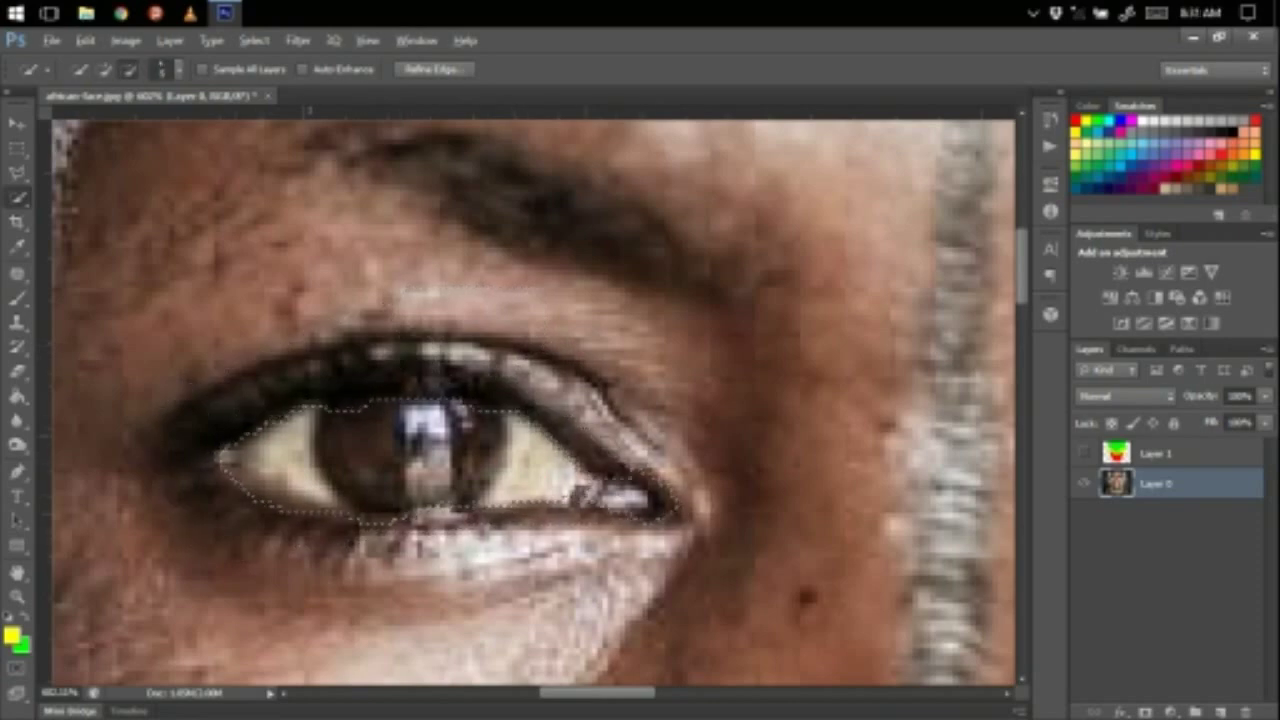
Step: Open Refine Edge for the two-eye selection and preview it with the Overlay view
{"action": "scroll", "coordinate": [585, 462], "scroll_direction": "down", "scroll_amount": 5}
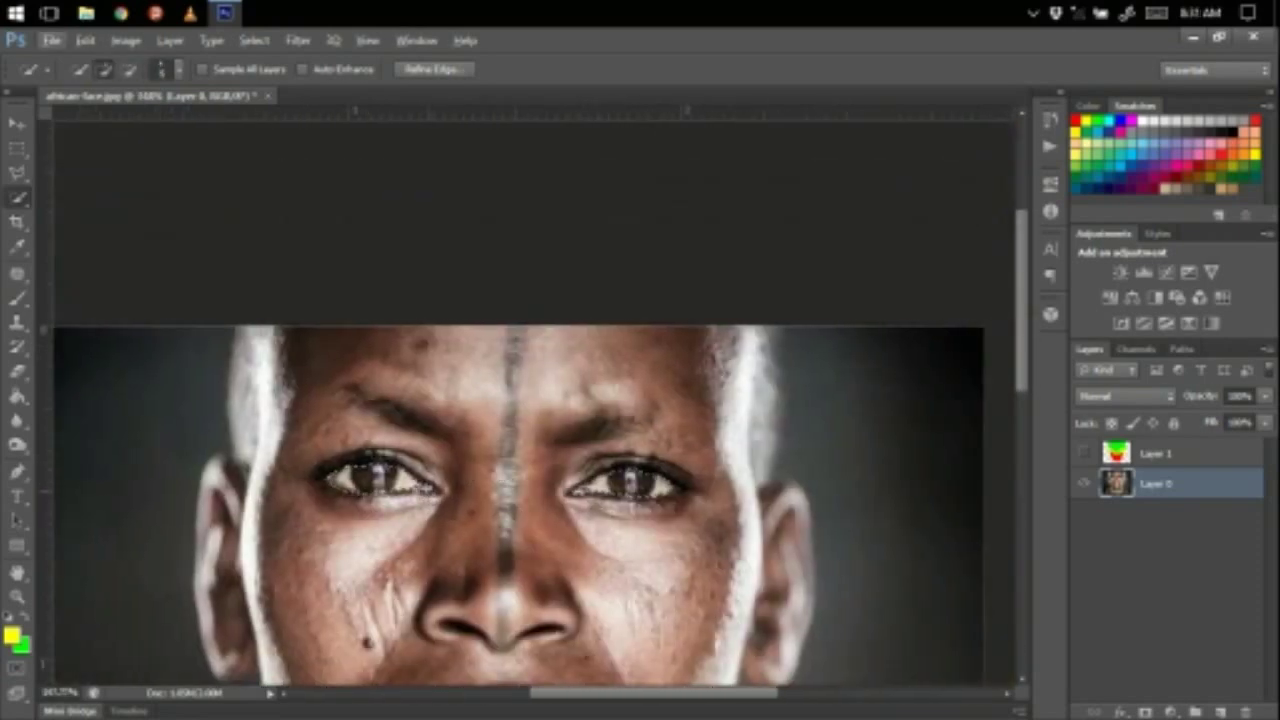
{"action": "scroll", "coordinate": [385, 495], "scroll_direction": "up", "scroll_amount": 5}
{"action": "scroll", "coordinate": [435, 250], "scroll_direction": "down", "scroll_amount": 3}
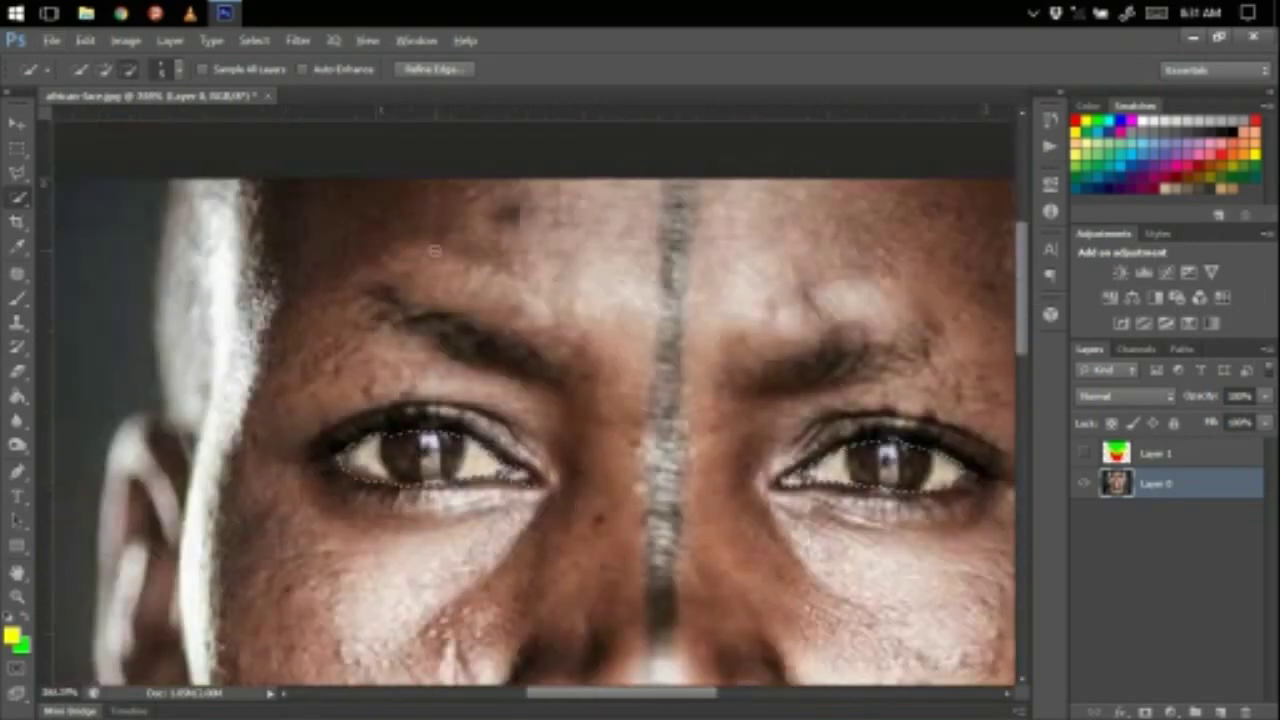
{"action": "scroll", "coordinate": [435, 250], "scroll_direction": "down", "scroll_amount": 3}
{"action": "left_click", "coordinate": [432, 69]}
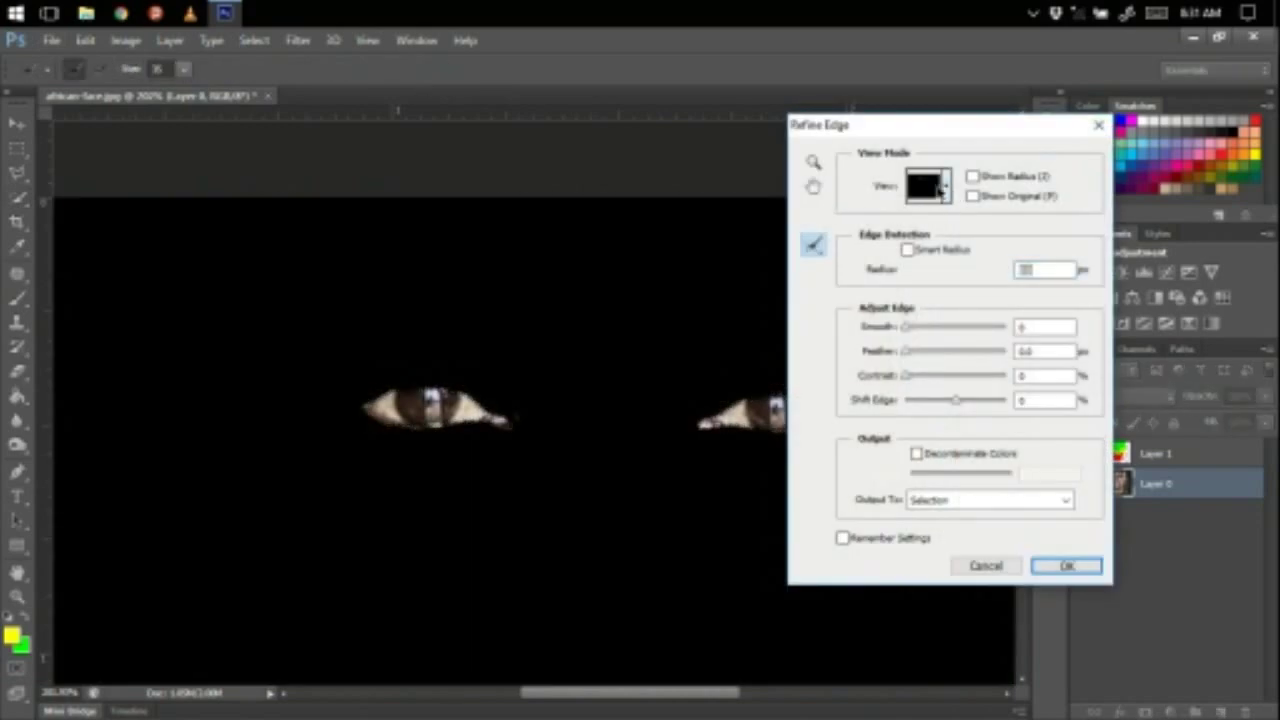
{"action": "left_click", "coordinate": [946, 188]}
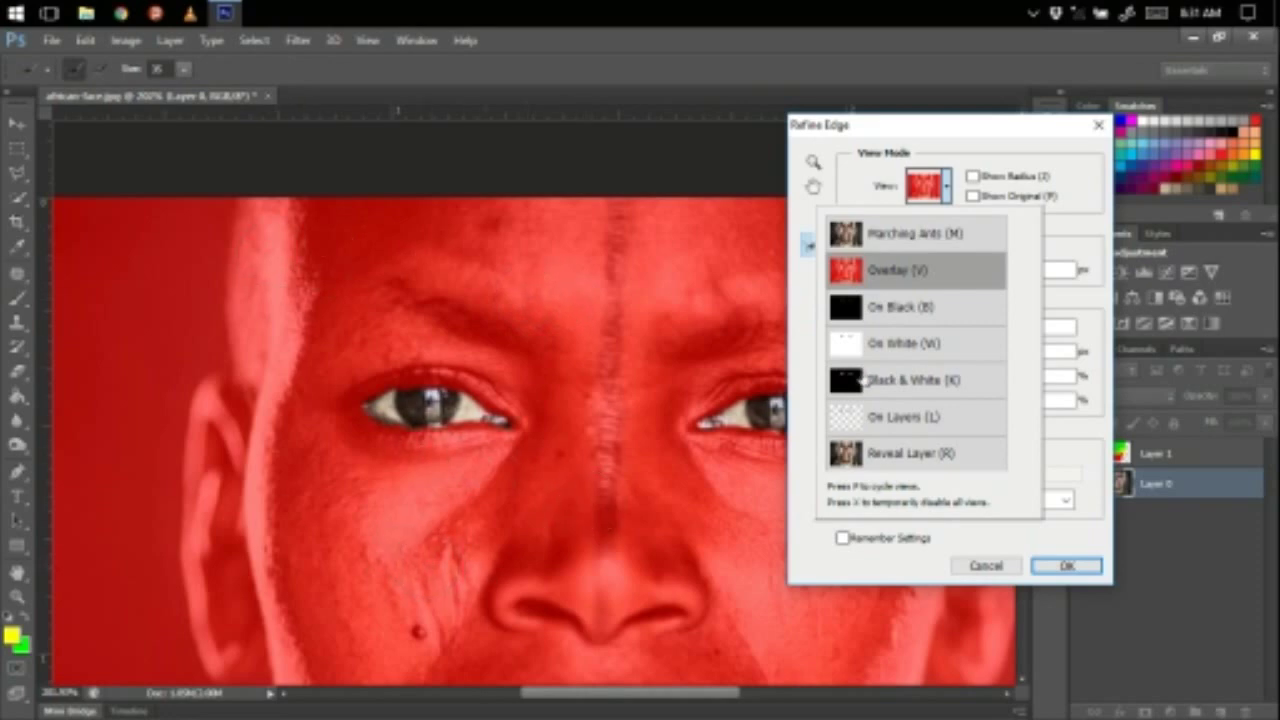
{"action": "left_click", "coordinate": [1047, 222]}
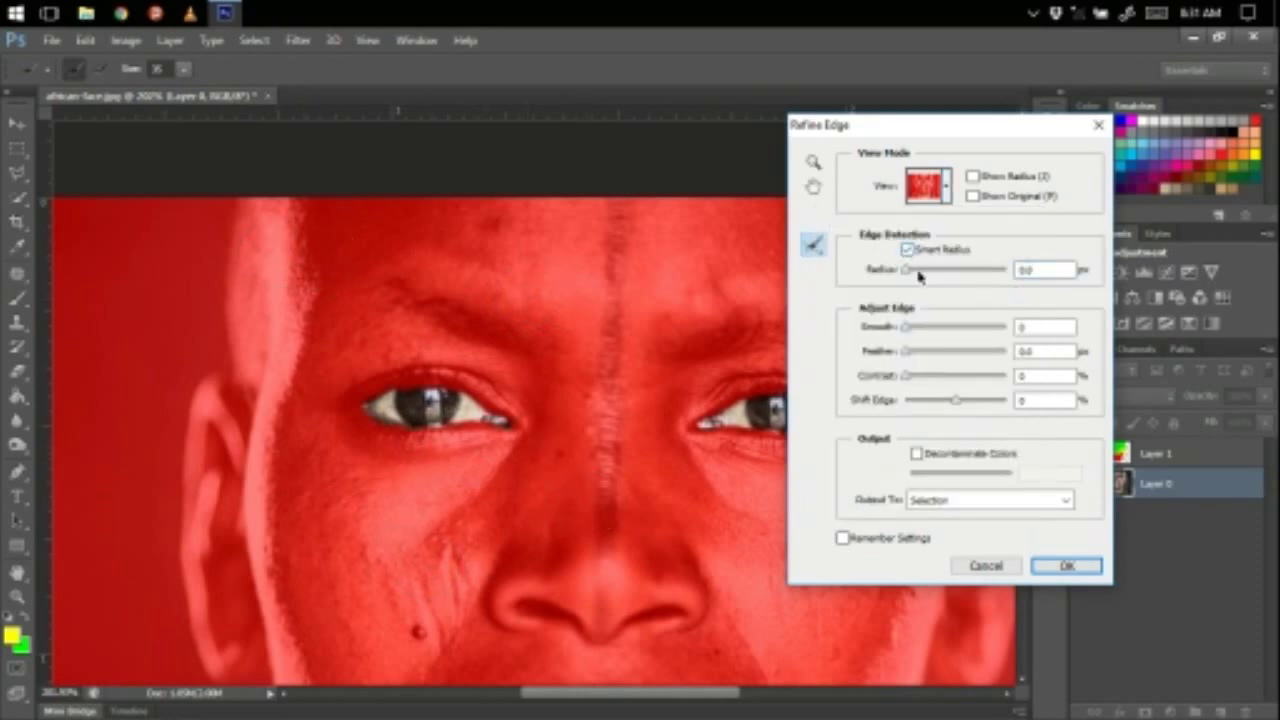
Step: Turn on Smart Radius with a small radius, shift the selection edge by +36% and feather it 0.7 px
{"action": "left_click_drag", "start_coordinate": [909, 274], "coordinate": [920, 276]}
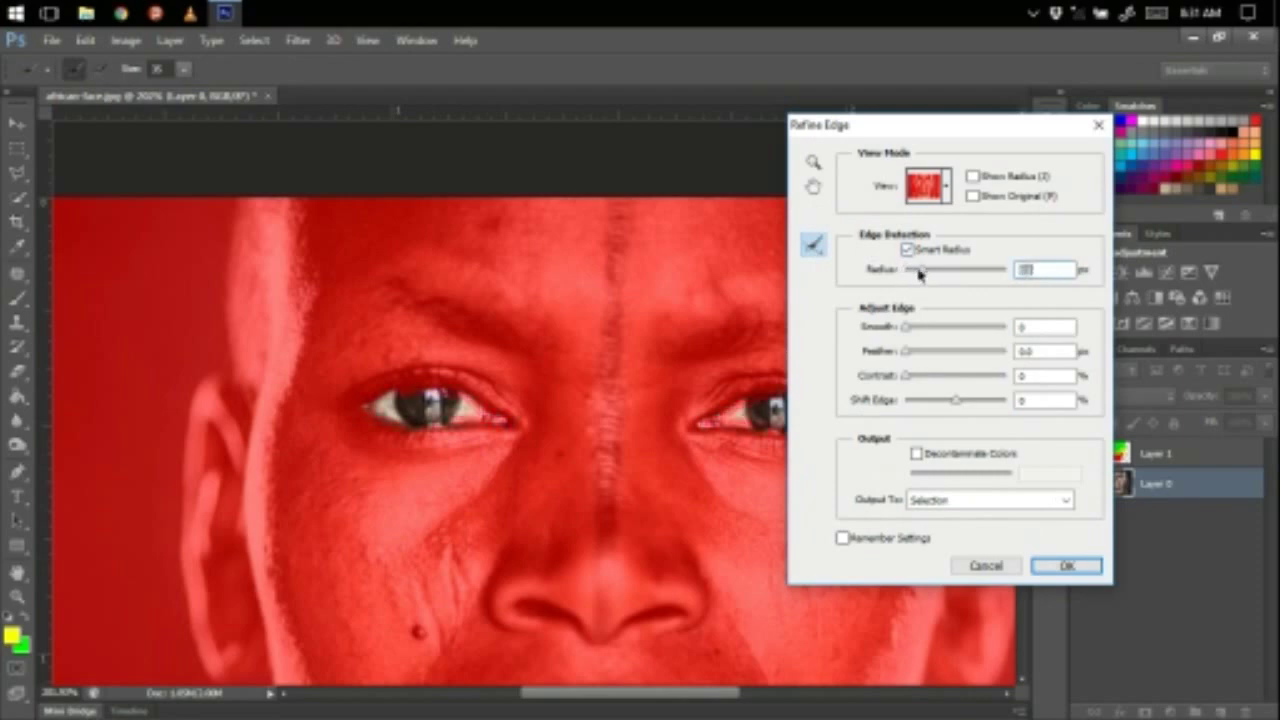
{"action": "left_click_drag", "start_coordinate": [949, 276], "coordinate": [922, 278]}
{"action": "left_click_drag", "start_coordinate": [957, 403], "coordinate": [974, 403]}
{"action": "left_click", "coordinate": [918, 272]}
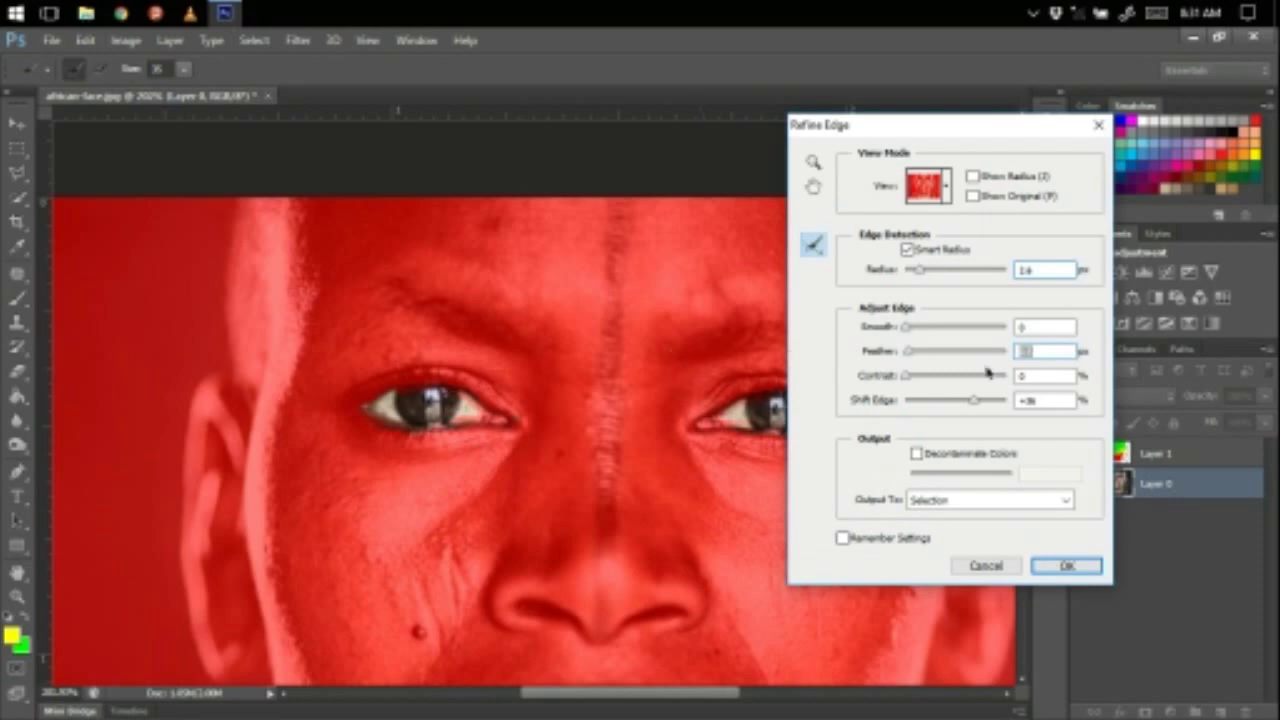
{"action": "left_click_drag", "start_coordinate": [908, 352], "coordinate": [941, 360]}
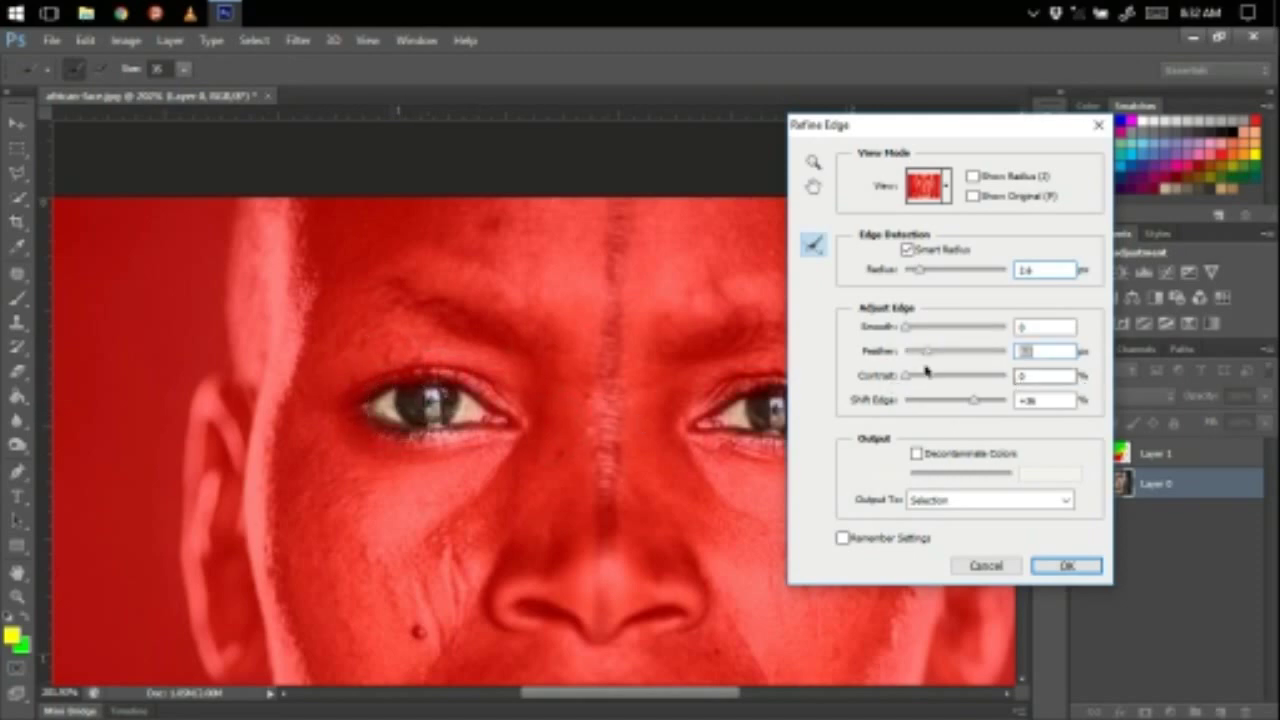
{"action": "left_click_drag", "start_coordinate": [928, 352], "coordinate": [913, 356]}
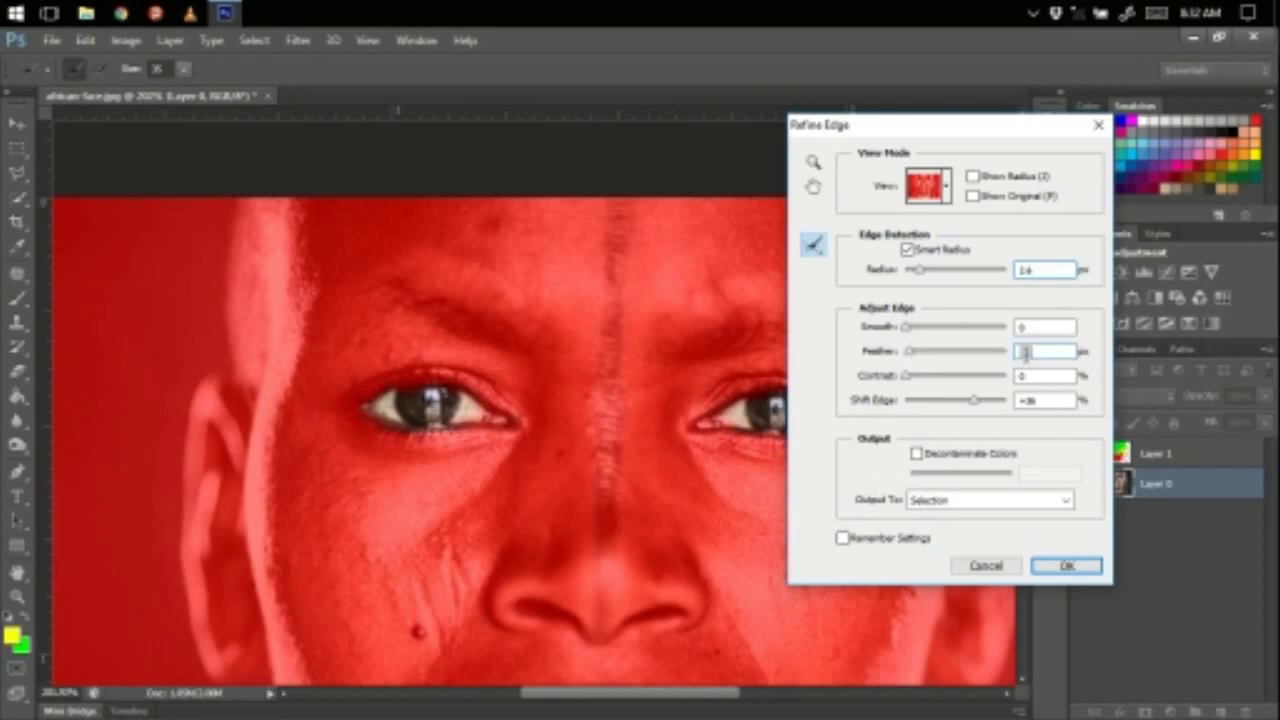
Step: Set the contrast to 17%, radius to 1.6 px and edge shift to +18%, and apply the refined eye selection
{"action": "left_click_drag", "start_coordinate": [905, 381], "coordinate": [927, 381]}
{"action": "left_click_drag", "start_coordinate": [967, 402], "coordinate": [967, 402]}
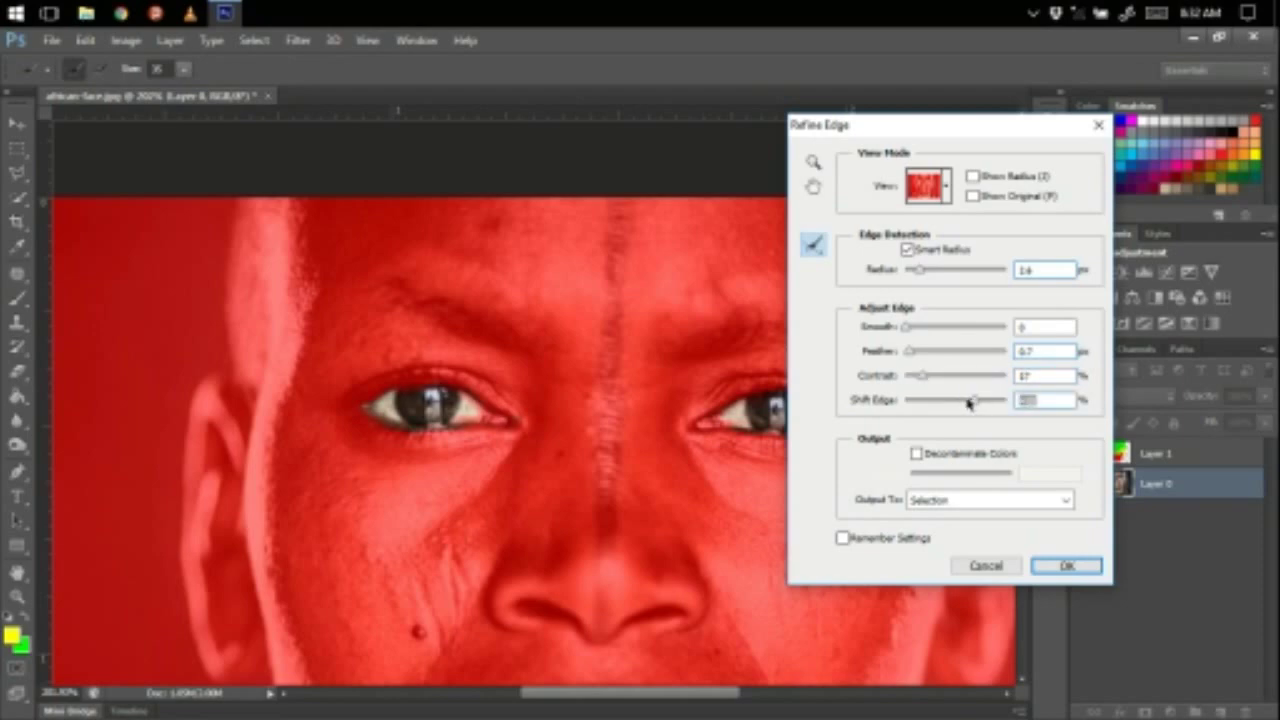
{"action": "left_click_drag", "start_coordinate": [921, 278], "coordinate": [912, 278]}
{"action": "left_click_drag", "start_coordinate": [961, 402], "coordinate": [966, 402]}
{"action": "left_click_drag", "start_coordinate": [913, 354], "coordinate": [914, 354]}
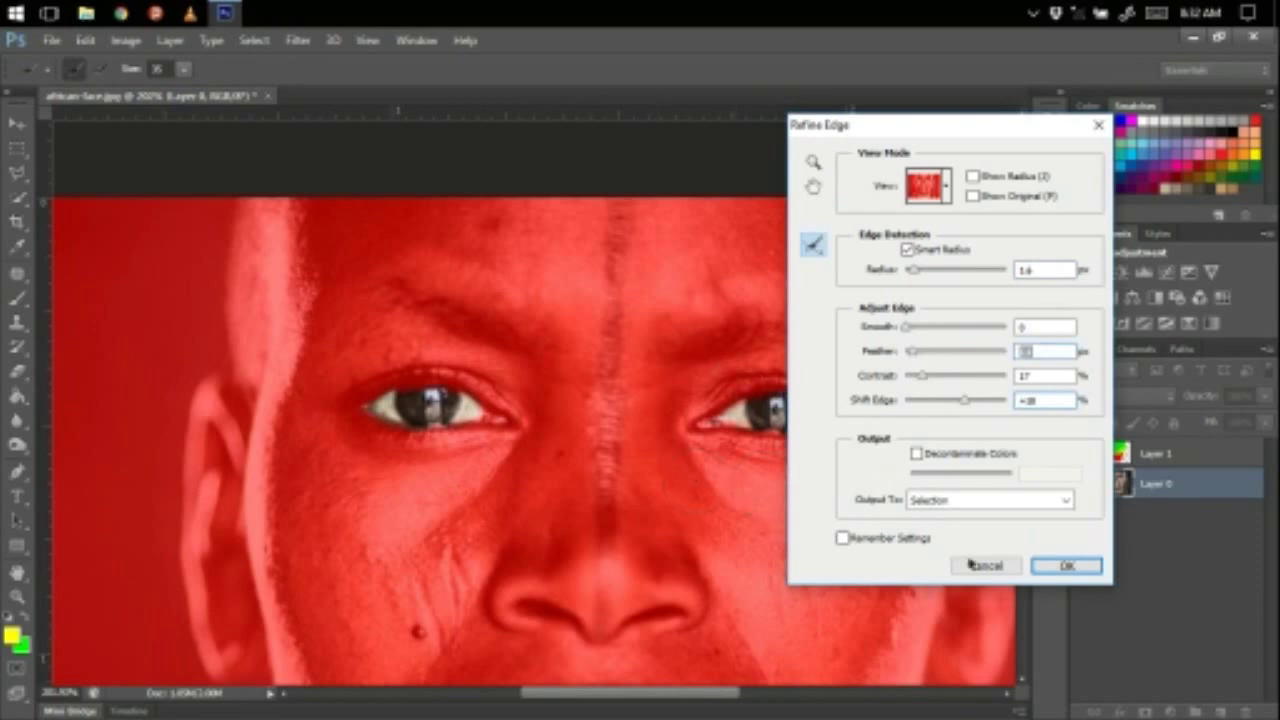
{"action": "left_click", "coordinate": [1064, 565]}
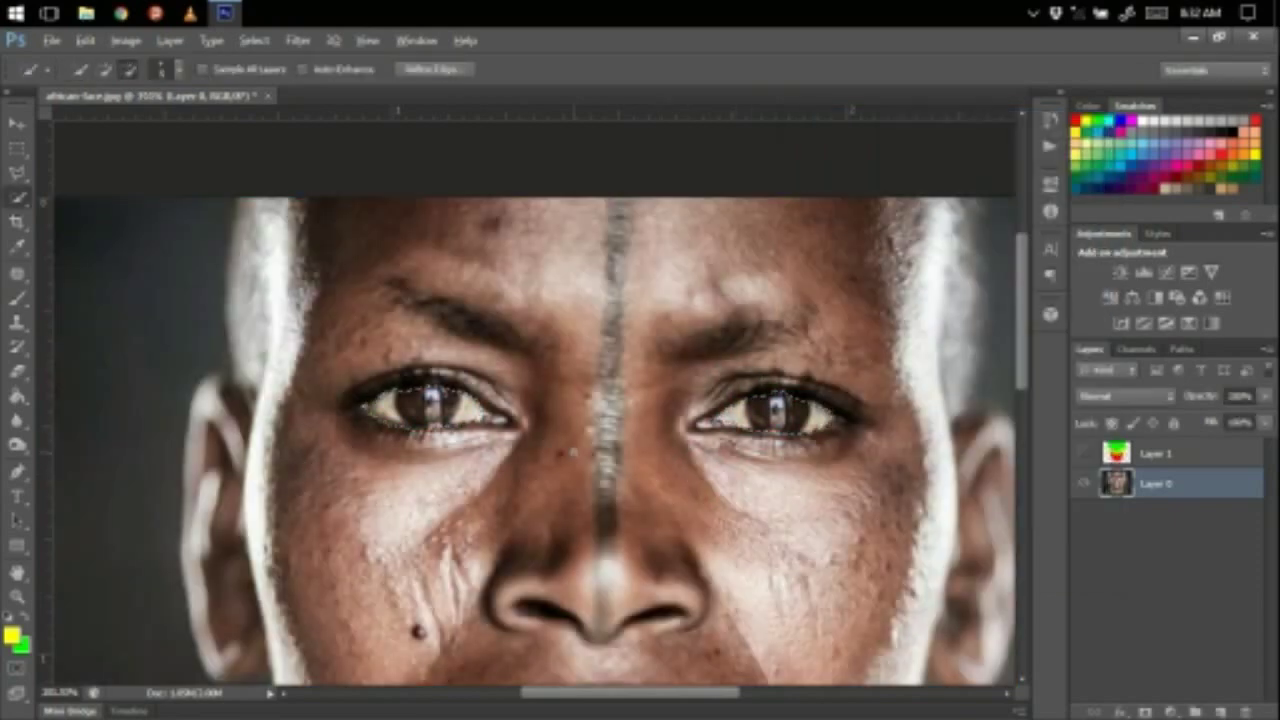
Step: Show Layer 1 again and make it the active layer
{"action": "scroll", "coordinate": [573, 451], "scroll_direction": "down", "scroll_amount": 6}
{"action": "left_click", "coordinate": [1083, 455]}
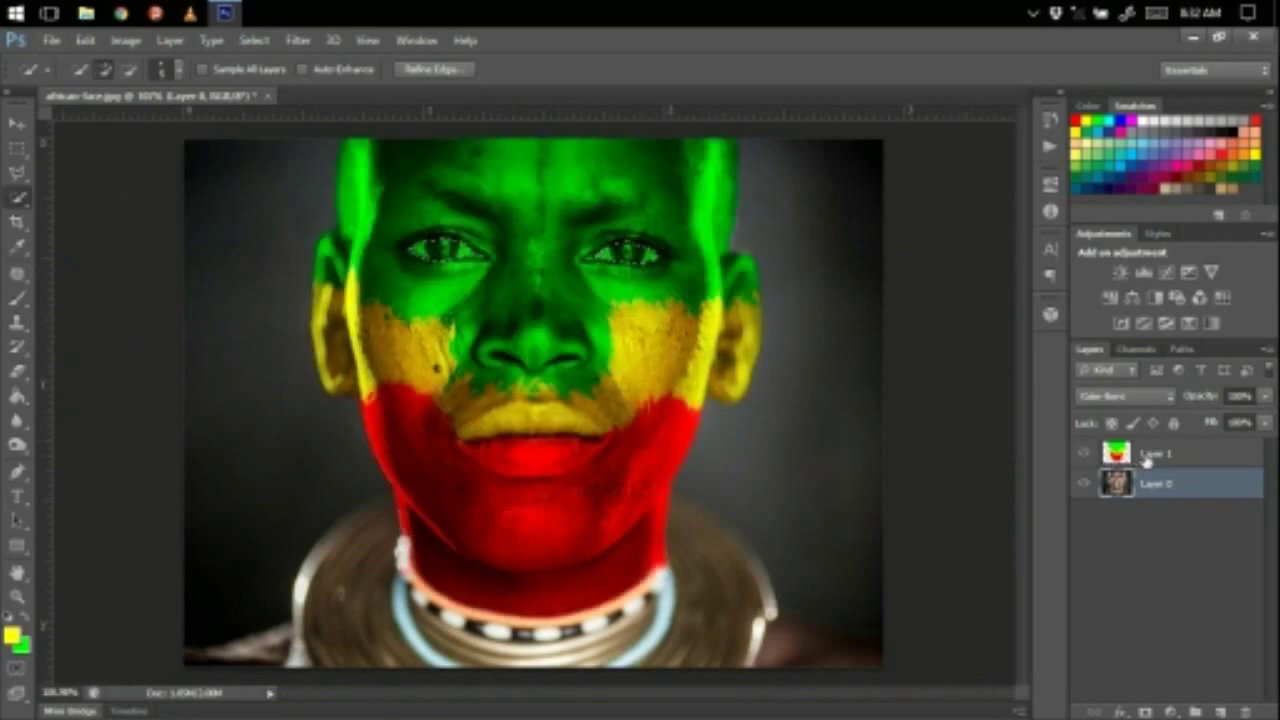
{"action": "key", "text": "alt+bracketright"}
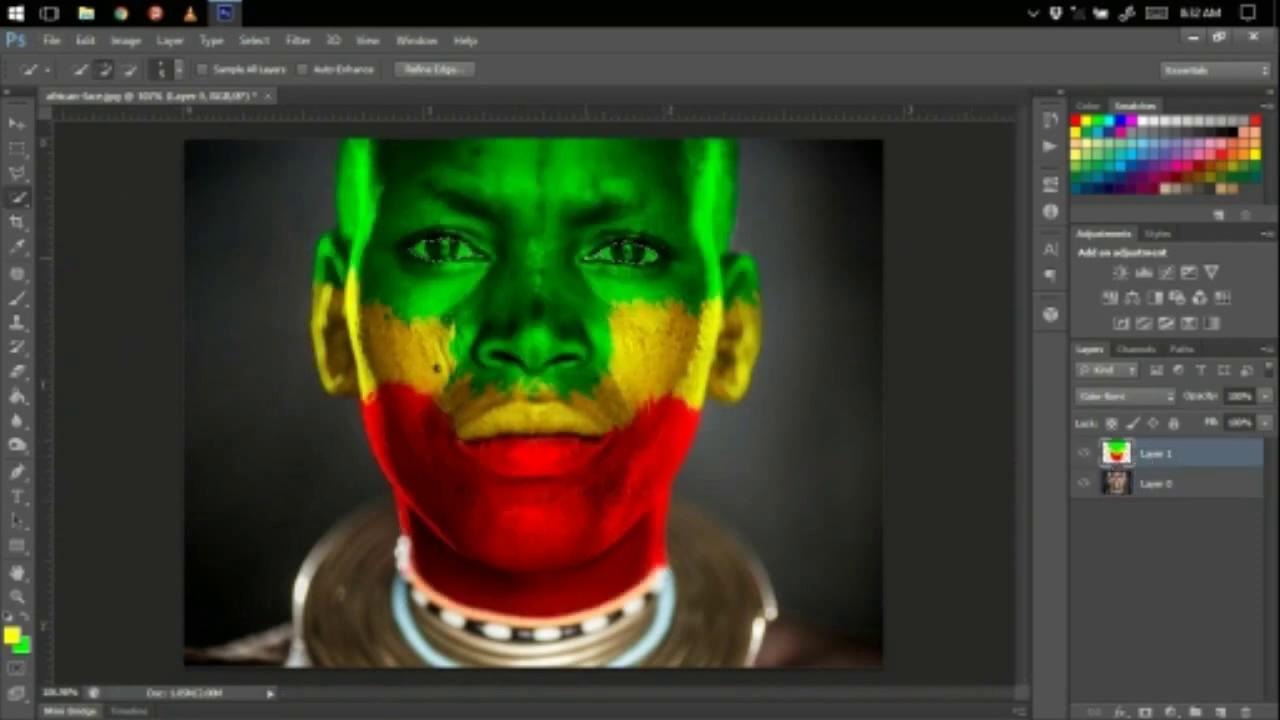
Step: Choose the Eraser and give it a soft brush with 0% hardness, sized to about the eye
{"action": "scroll", "coordinate": [523, 242], "scroll_direction": "up", "scroll_amount": 6}
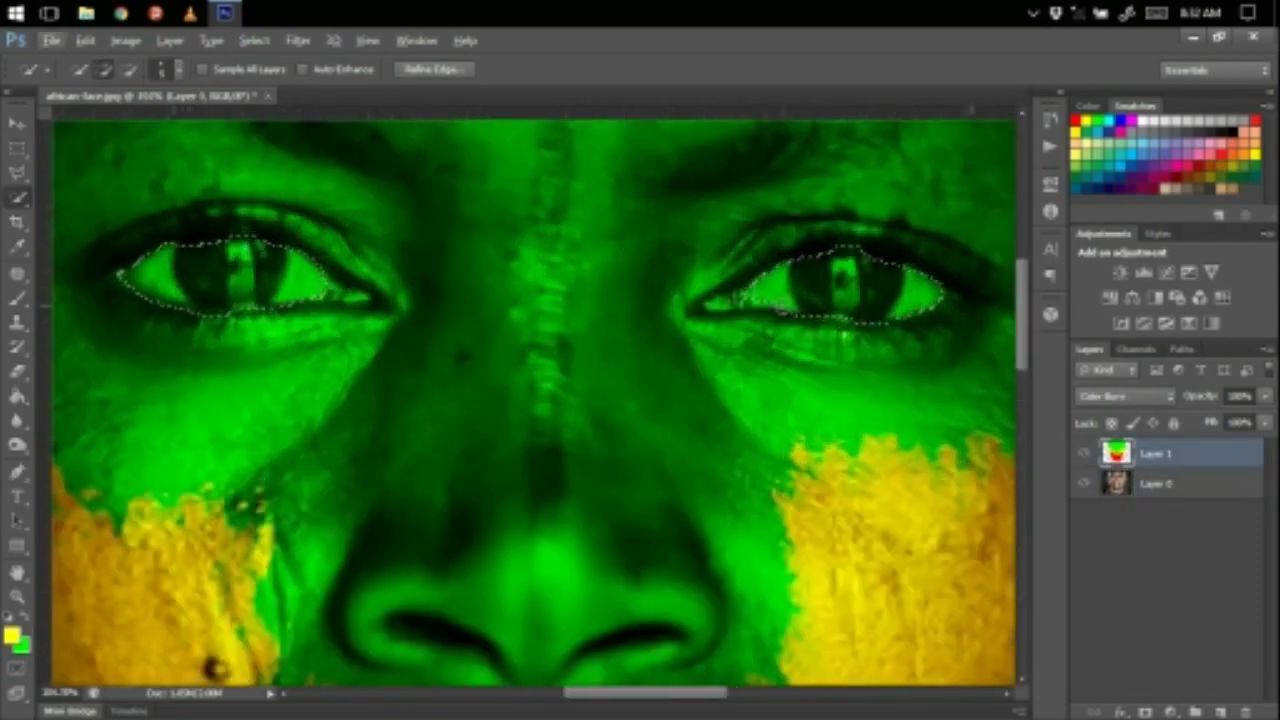
{"action": "scroll", "coordinate": [830, 330], "scroll_direction": "up", "scroll_amount": 1}
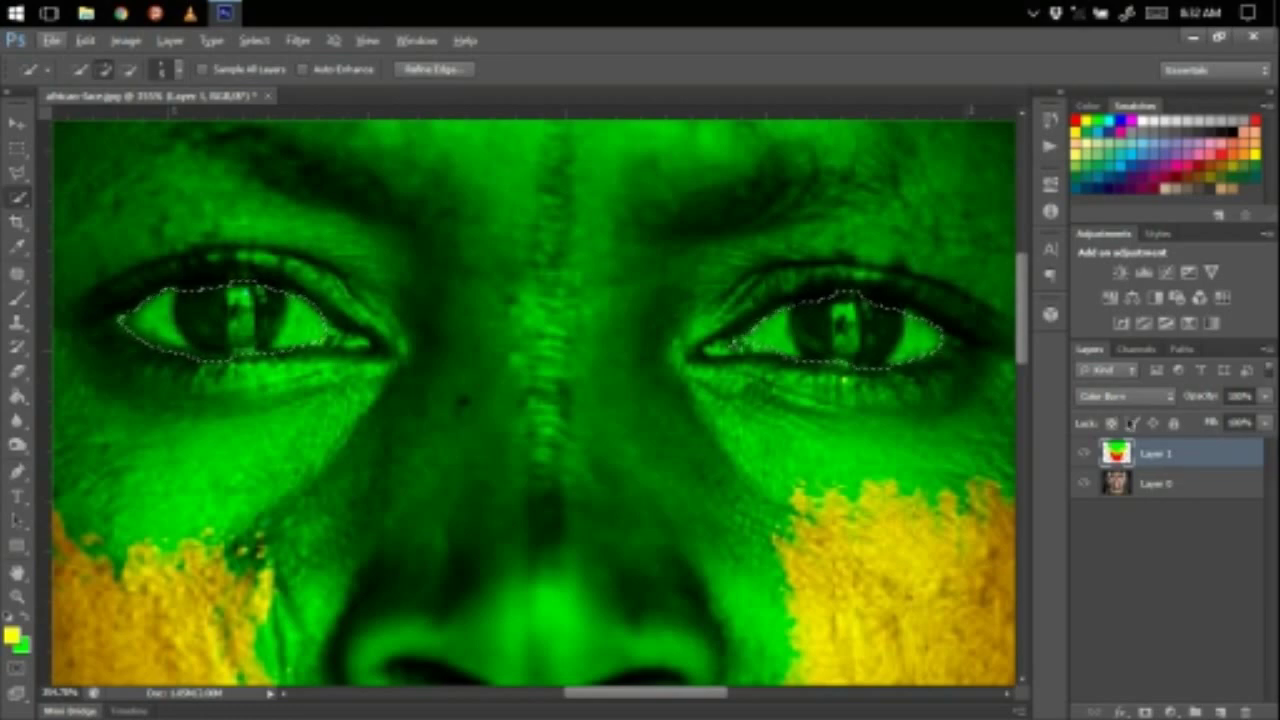
{"action": "left_click", "coordinate": [16, 371]}
{"action": "left_click", "coordinate": [75, 371]}
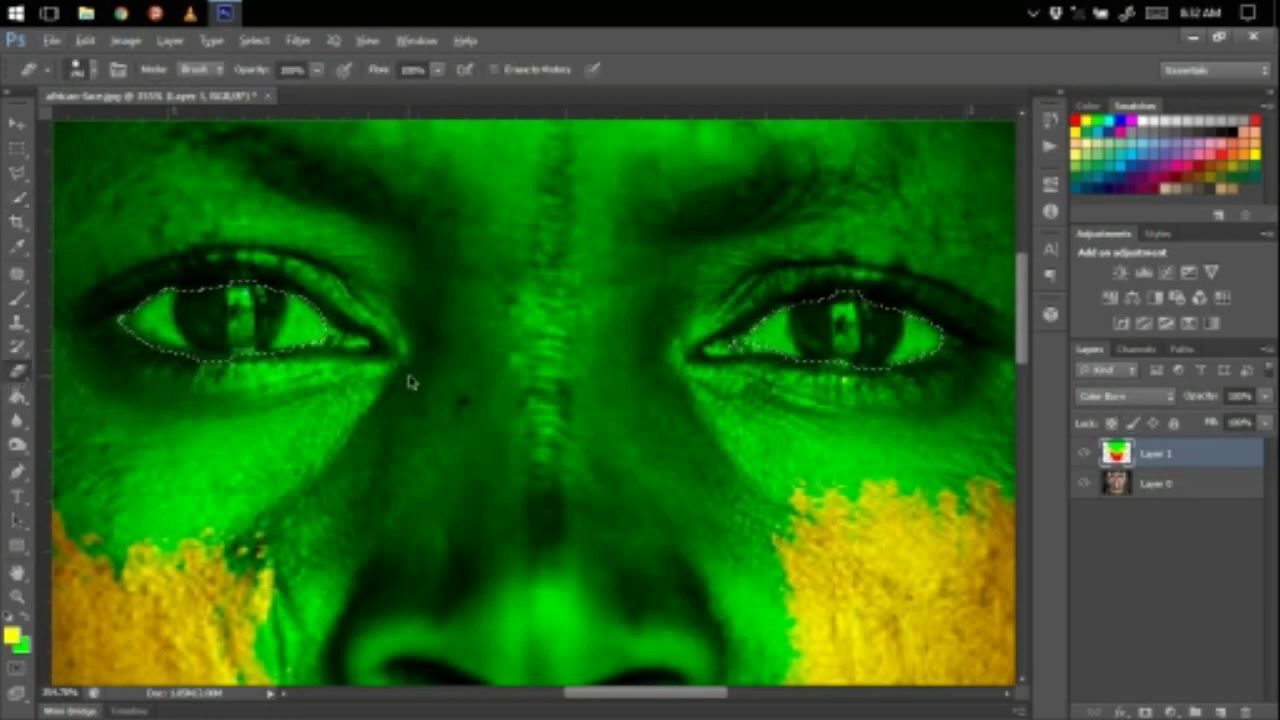
{"action": "right_click", "coordinate": [409, 376], "text": "alt"}
{"action": "left_click_drag", "start_coordinate": [133, 380], "coordinate": [236, 352]}
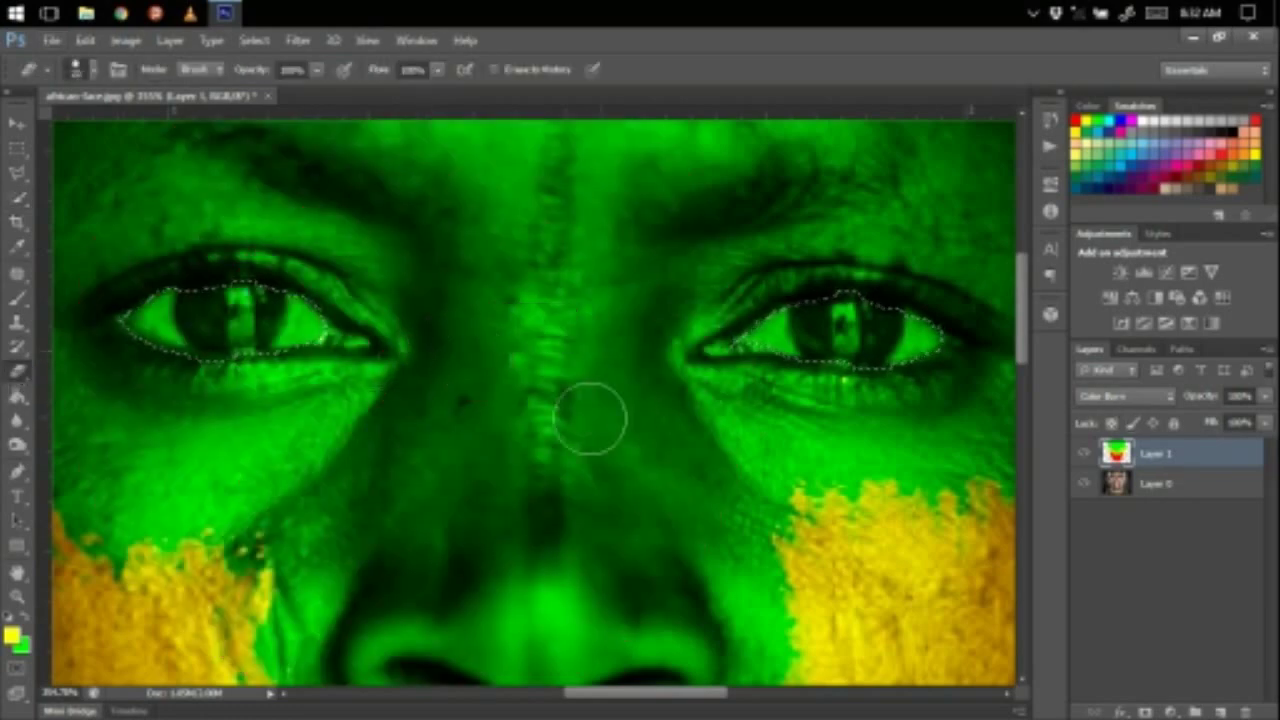
{"action": "right_click", "coordinate": [556, 416]}
{"action": "left_click_drag", "start_coordinate": [618, 504], "coordinate": [577, 505]}
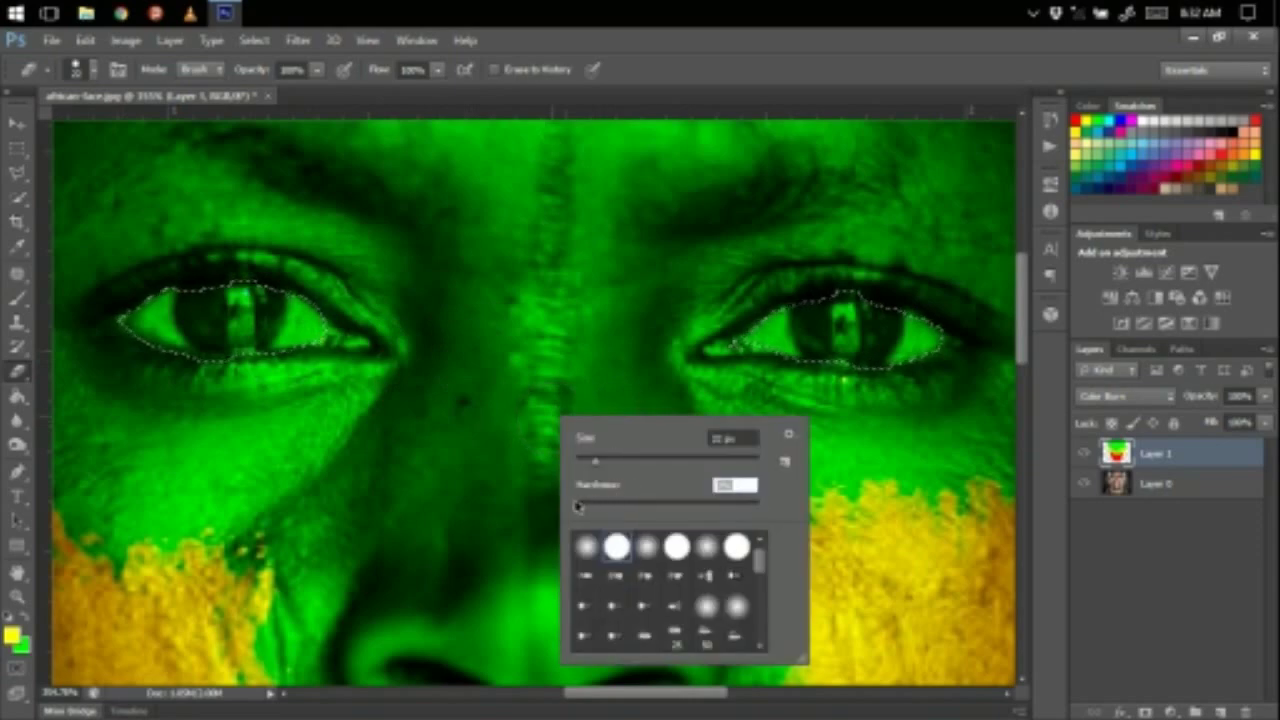
{"action": "right_click", "coordinate": [469, 348], "text": "alt"}
{"action": "left_click_drag", "start_coordinate": [511, 351], "coordinate": [531, 351]}
Step: Erase the green paint inside both selected eyes at 23% eraser opacity, and clear the selection
{"action": "scroll", "coordinate": [525, 349], "scroll_direction": "left", "scroll_amount": 3}
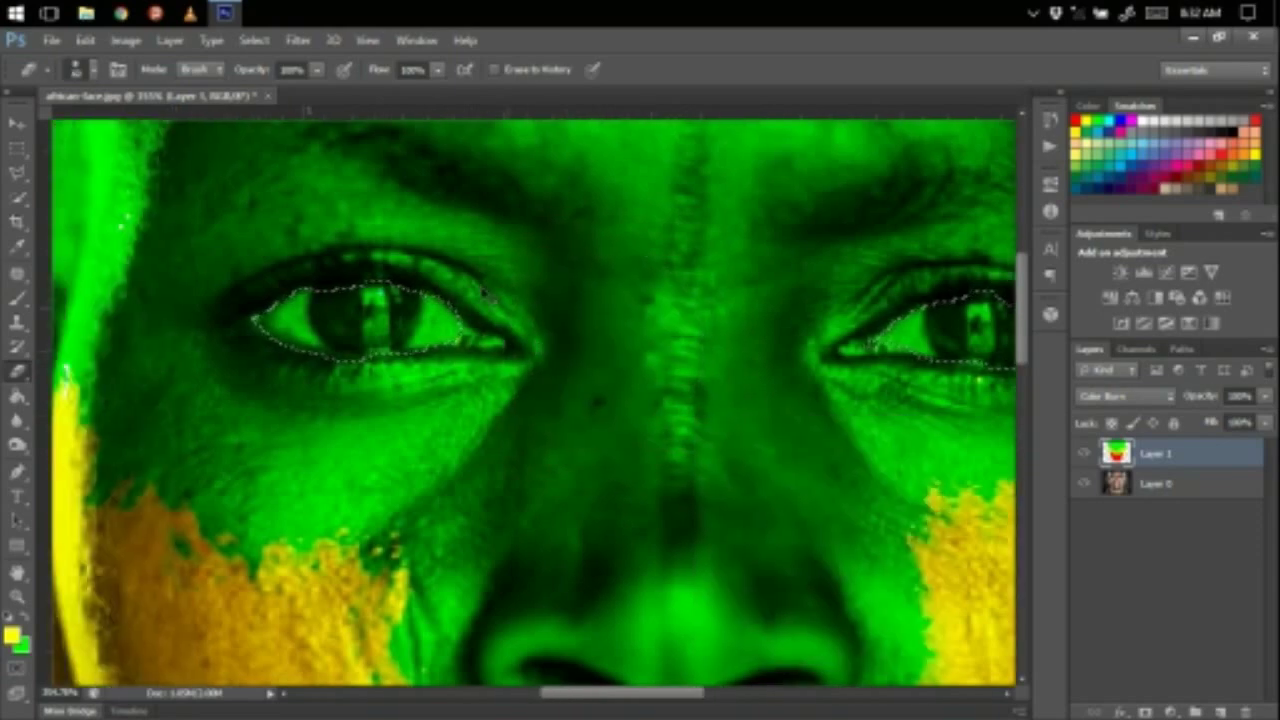
{"action": "left_click_drag", "start_coordinate": [254, 76], "coordinate": [228, 78]}
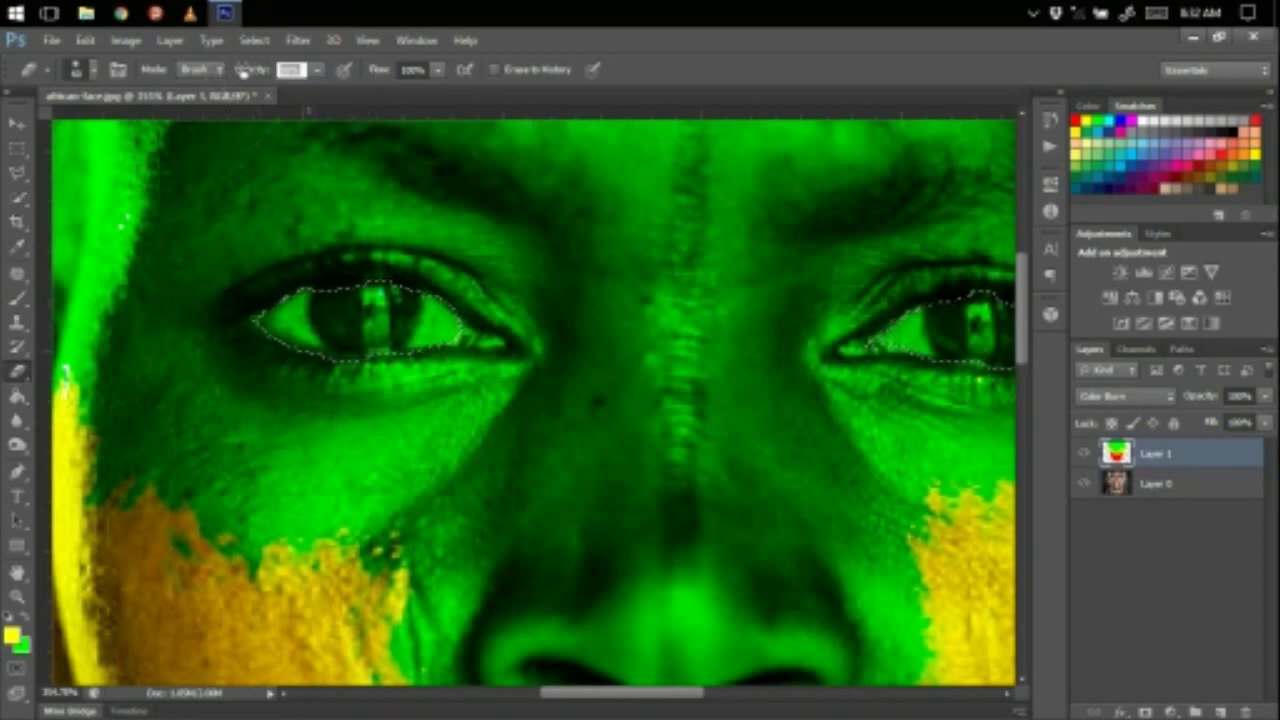
{"action": "key", "text": "Return"}
{"action": "mouse_move", "coordinate": [266, 314]}
{"action": "left_mouse_down"}
{"action": "mouse_move", "coordinate": [516, 329]}
{"action": "mouse_move", "coordinate": [414, 318]}
{"action": "mouse_move", "coordinate": [351, 287]}
{"action": "mouse_move", "coordinate": [286, 322]}
{"action": "mouse_move", "coordinate": [331, 342]}
{"action": "mouse_move", "coordinate": [394, 312]}
{"action": "mouse_move", "coordinate": [446, 330]}
{"action": "mouse_move", "coordinate": [455, 305]}
{"action": "mouse_move", "coordinate": [374, 322]}
{"action": "mouse_move", "coordinate": [377, 339]}
{"action": "mouse_move", "coordinate": [505, 292]}
{"action": "left_mouse_up"}
{"action": "left_click_drag", "start_coordinate": [790, 388], "coordinate": [680, 380]}
{"action": "scroll", "coordinate": [680, 380], "scroll_direction": "down", "scroll_amount": 3}
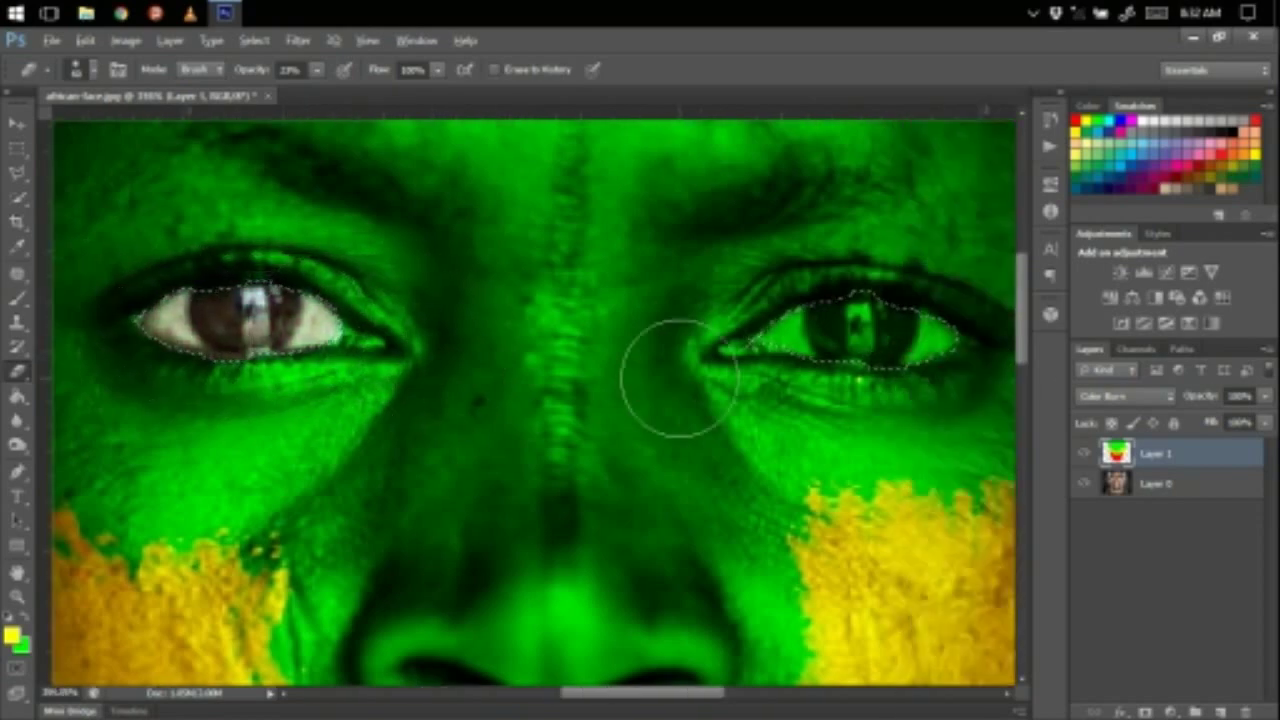
{"action": "mouse_move", "coordinate": [866, 343]}
{"action": "left_mouse_down"}
{"action": "mouse_move", "coordinate": [806, 336]}
{"action": "mouse_move", "coordinate": [766, 389]}
{"action": "mouse_move", "coordinate": [861, 352]}
{"action": "mouse_move", "coordinate": [860, 318]}
{"action": "mouse_move", "coordinate": [901, 349]}
{"action": "mouse_move", "coordinate": [836, 301]}
{"action": "mouse_move", "coordinate": [781, 306]}
{"action": "mouse_move", "coordinate": [750, 328]}
{"action": "mouse_move", "coordinate": [901, 330]}
{"action": "mouse_move", "coordinate": [875, 314]}
{"action": "mouse_move", "coordinate": [860, 349]}
{"action": "left_mouse_up"}
{"action": "key", "text": "ctrl+d"}
Step: Clean the leftover green from the iris and white of the eye on the image's right with a small eraser
{"action": "scroll", "coordinate": [586, 475], "scroll_direction": "down", "scroll_amount": 2}
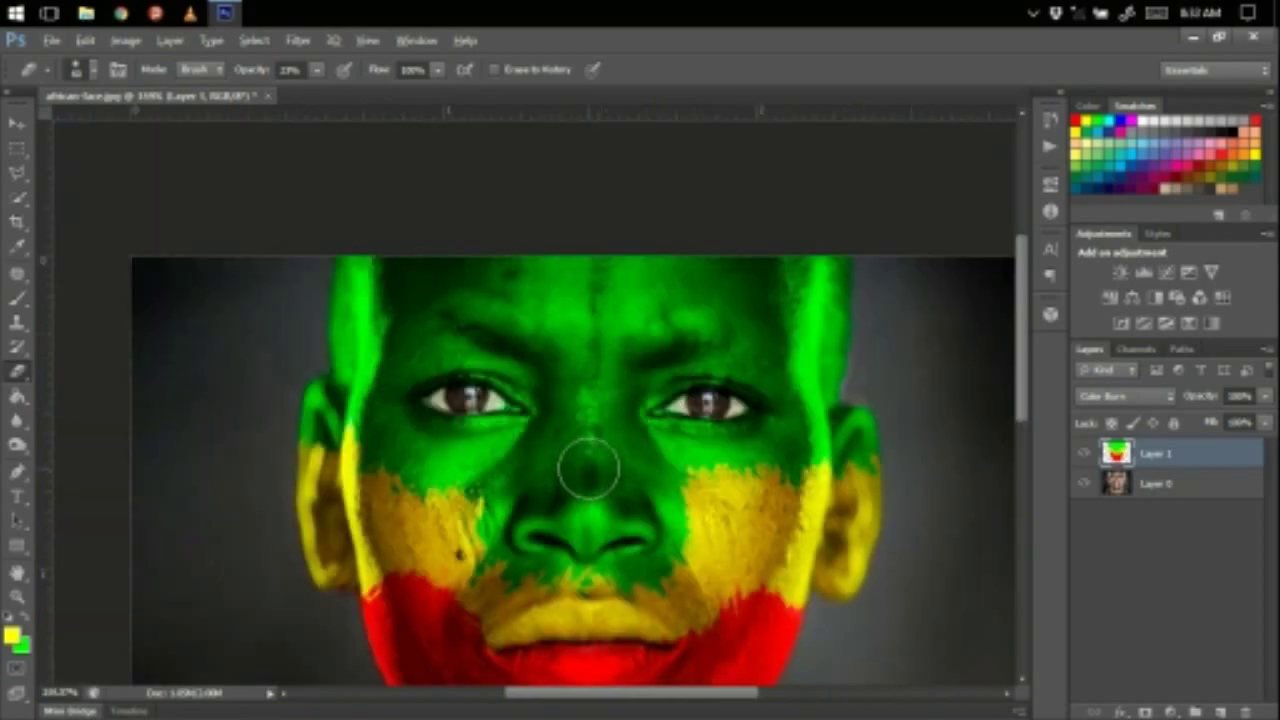
{"action": "scroll", "coordinate": [571, 471], "scroll_direction": "down", "scroll_amount": 2}
{"action": "scroll", "coordinate": [606, 200], "scroll_direction": "up", "scroll_amount": 4}
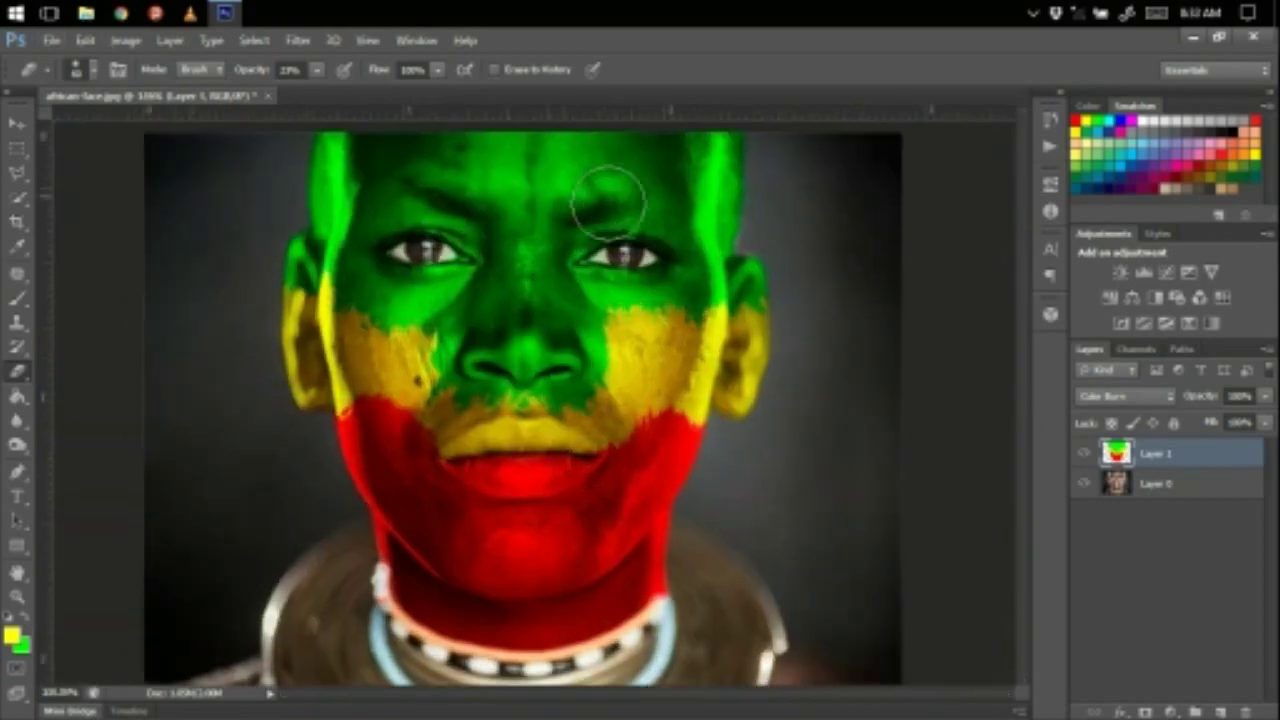
{"action": "scroll", "coordinate": [669, 267], "scroll_direction": "up", "scroll_amount": 3}
{"action": "left_click_drag", "start_coordinate": [669, 319], "coordinate": [540, 314]}
{"action": "scroll", "coordinate": [660, 321], "scroll_direction": "up", "scroll_amount": 4}
{"action": "scroll", "coordinate": [667, 390], "scroll_direction": "up", "scroll_amount": 2}
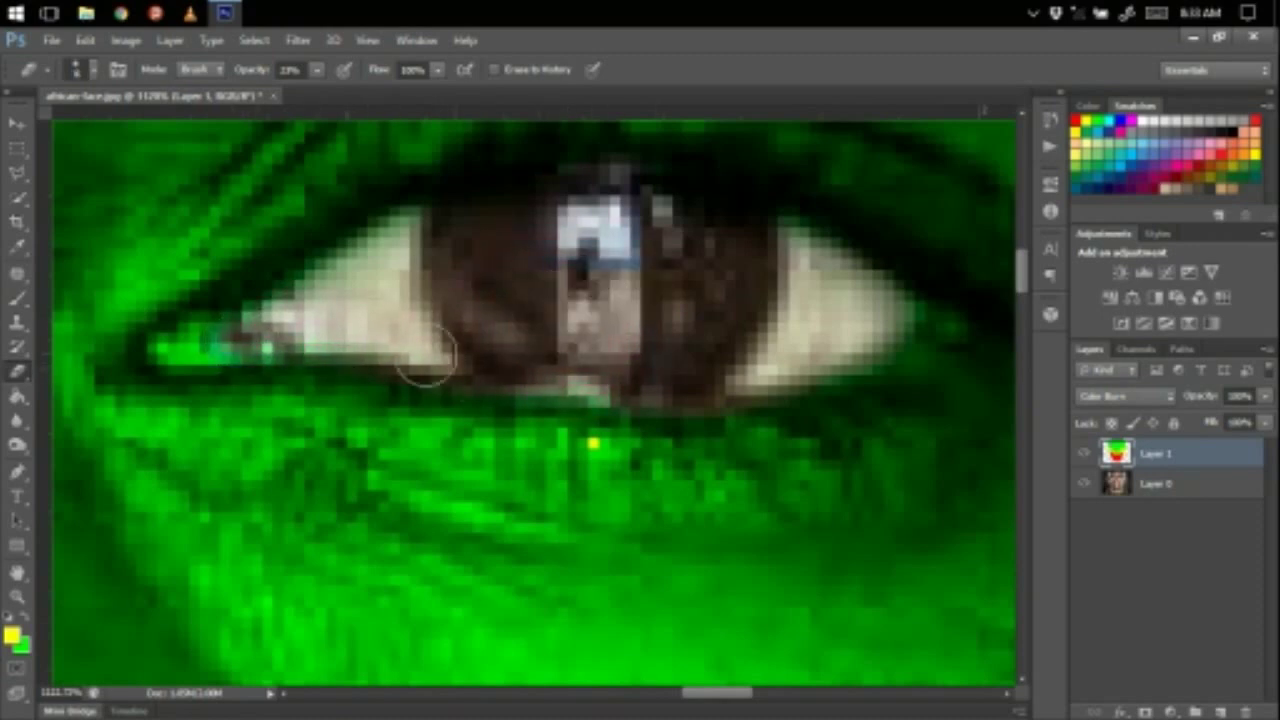
{"action": "scroll", "coordinate": [750, 262], "scroll_direction": "down", "scroll_amount": 2}
{"action": "scroll", "coordinate": [703, 276], "scroll_direction": "up", "scroll_amount": 1}
{"action": "left_click_drag", "start_coordinate": [677, 285], "coordinate": [704, 293]}
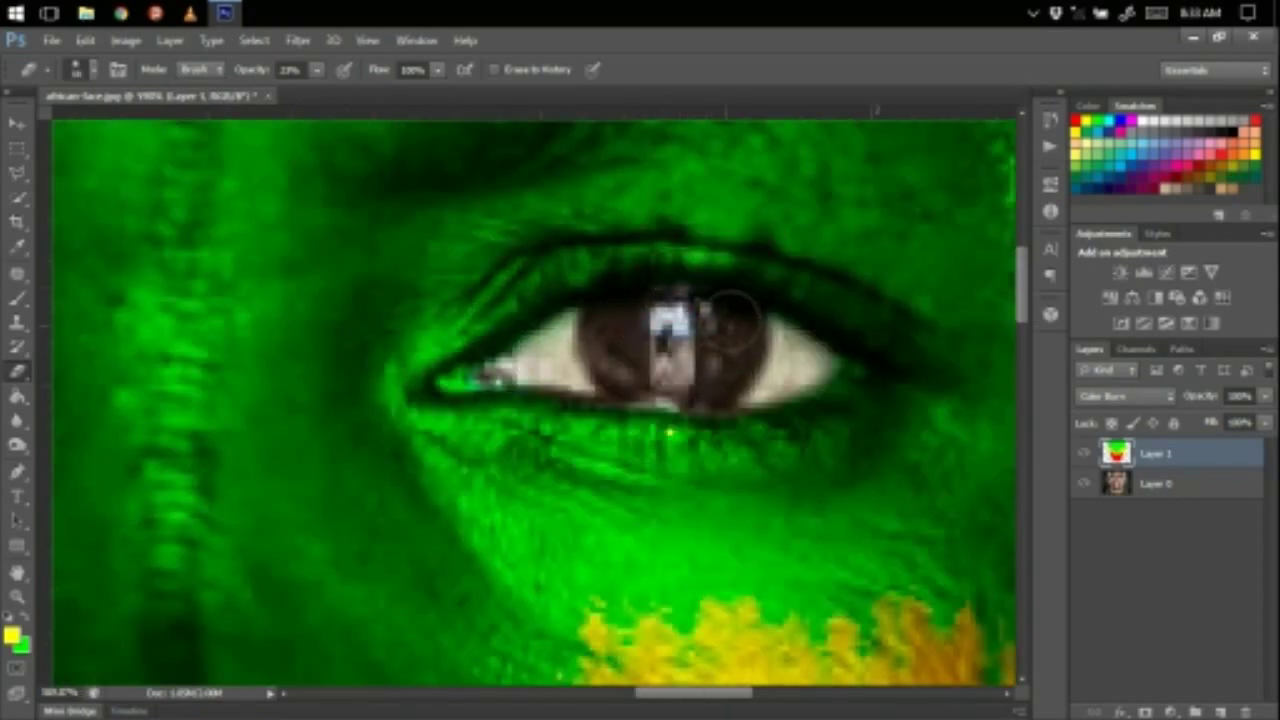
Step: Erase the green left in the inner corner of the eye on the image's left with a small brush
{"action": "scroll", "coordinate": [725, 325], "scroll_direction": "down", "scroll_amount": 3}
{"action": "scroll", "coordinate": [500, 340], "scroll_direction": "left", "scroll_amount": 5}
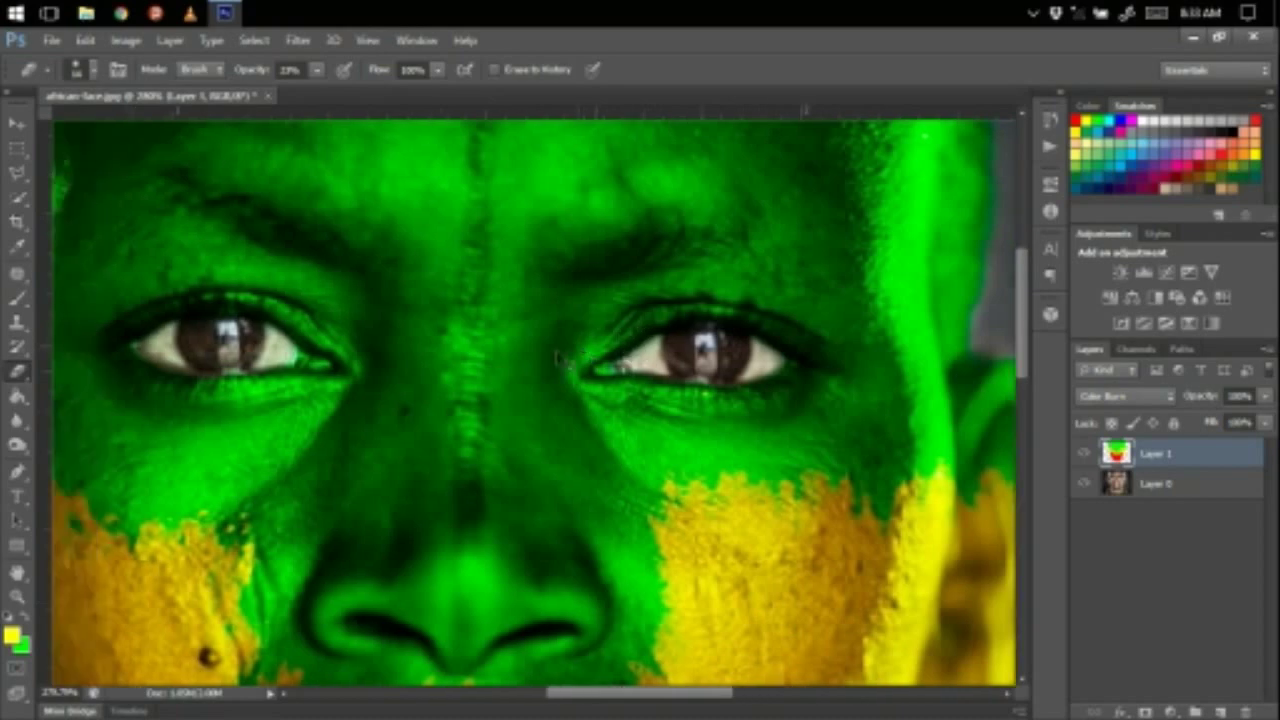
{"action": "scroll", "coordinate": [440, 342], "scroll_direction": "up", "scroll_amount": 2}
{"action": "mouse_move", "coordinate": [508, 349]}
{"action": "left_mouse_down"}
{"action": "mouse_move", "coordinate": [661, 386]}
{"action": "mouse_move", "coordinate": [599, 383]}
{"action": "left_mouse_up"}
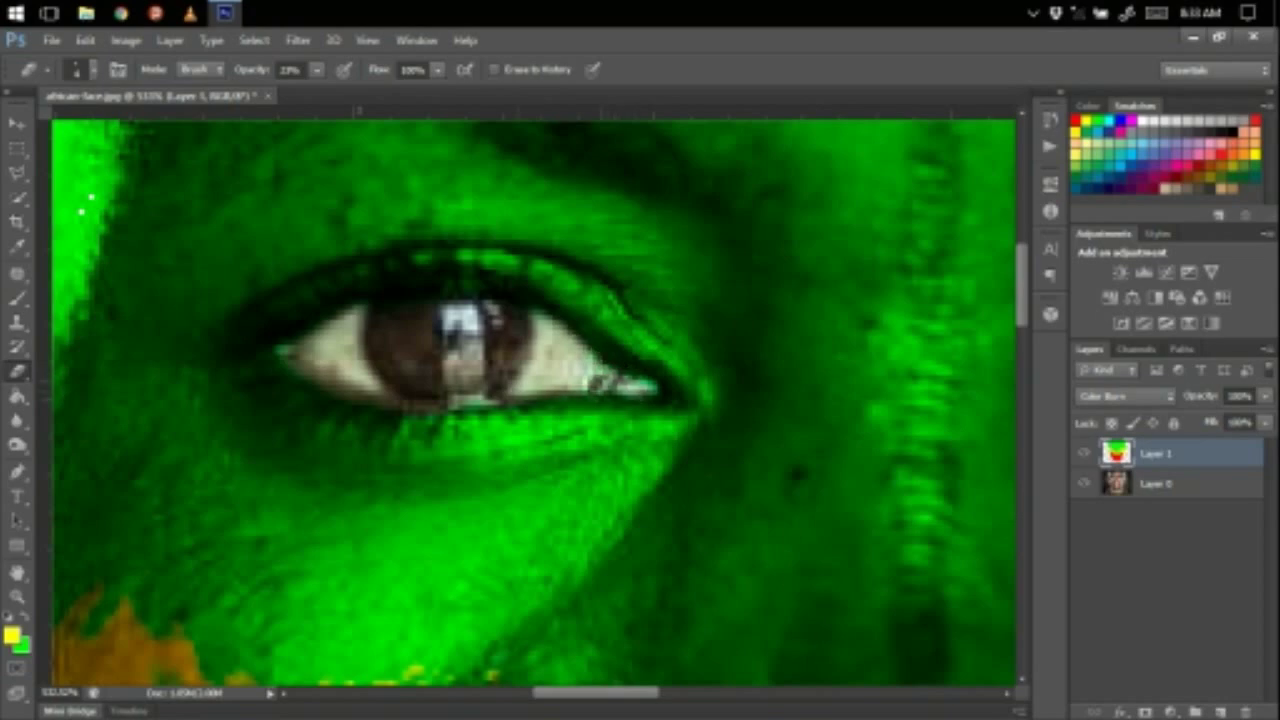
{"action": "left_click_drag", "start_coordinate": [478, 359], "coordinate": [516, 363]}
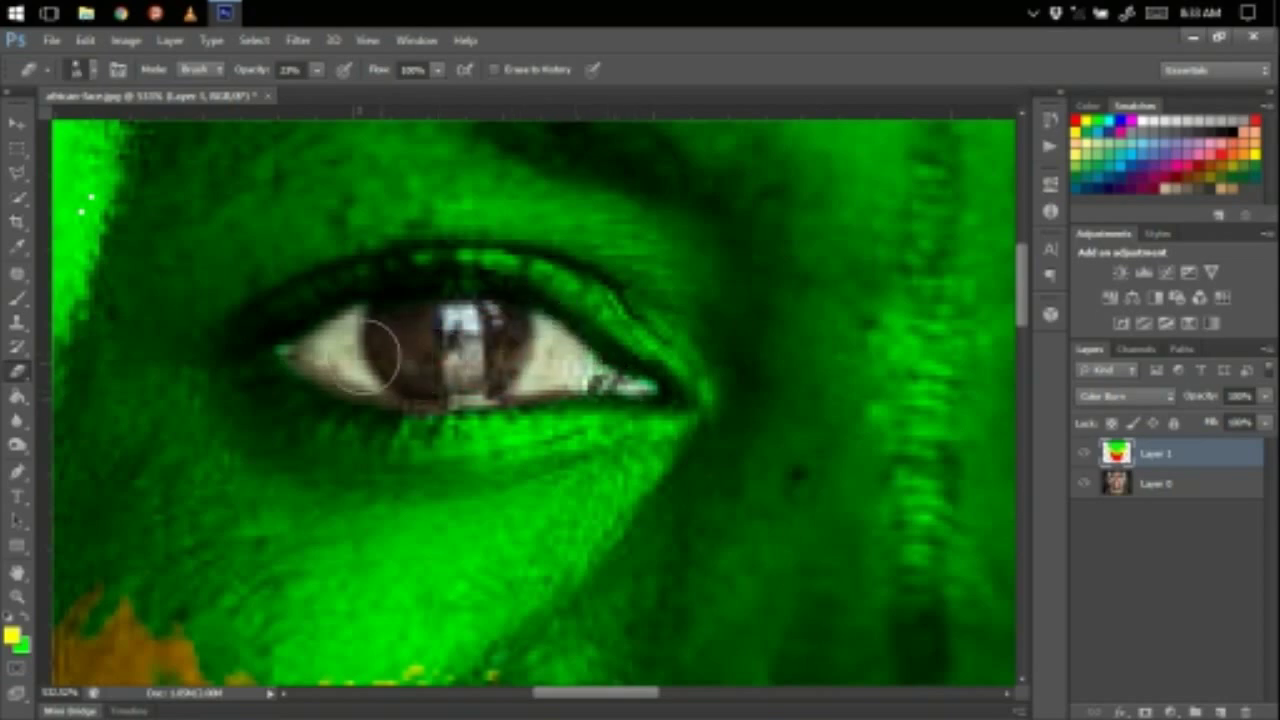
{"action": "scroll", "coordinate": [457, 357], "scroll_direction": "down", "scroll_amount": 2}
{"action": "scroll", "coordinate": [512, 360], "scroll_direction": "down", "scroll_amount": 5}
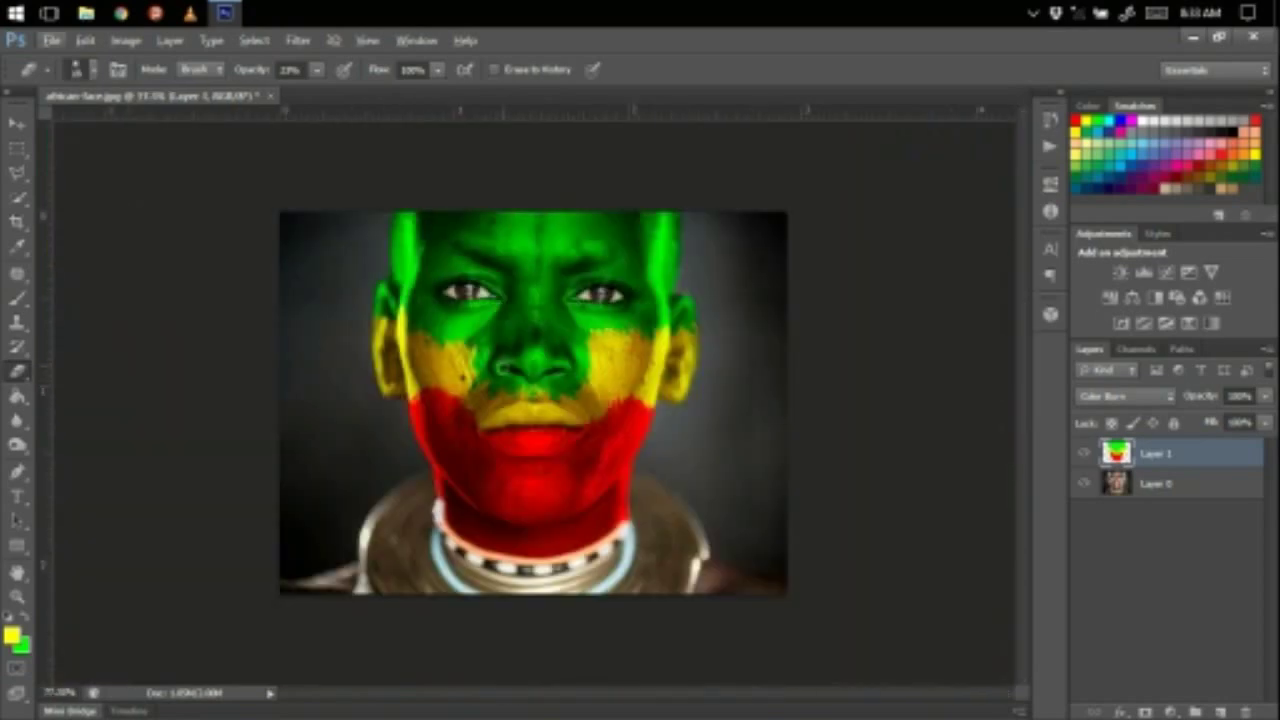
Step: Erase the green from the inner corner of the eye on the image's right, and check both eyes on the whole portrait
{"action": "scroll", "coordinate": [600, 296], "scroll_direction": "up", "scroll_amount": 5}
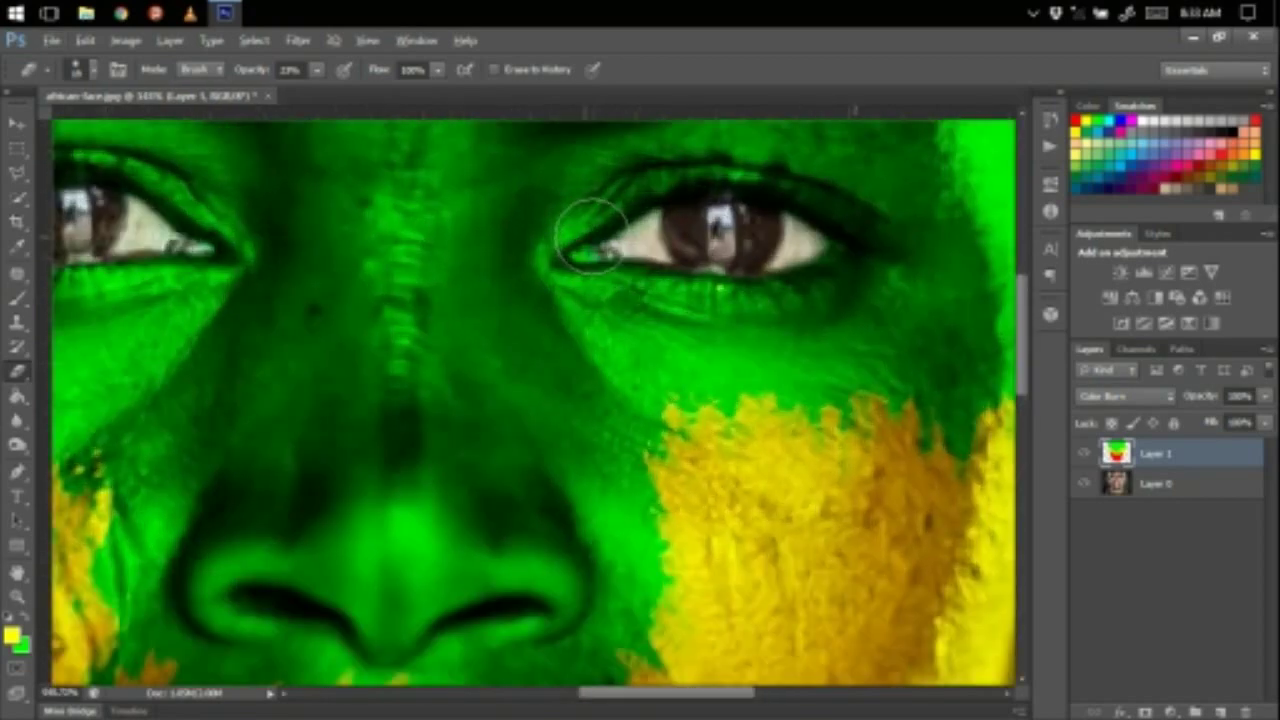
{"action": "mouse_move", "coordinate": [586, 222]}
{"action": "left_mouse_down"}
{"action": "mouse_move", "coordinate": [567, 298]}
{"action": "mouse_move", "coordinate": [606, 278]}
{"action": "mouse_move", "coordinate": [549, 287]}
{"action": "mouse_move", "coordinate": [612, 284]}
{"action": "mouse_move", "coordinate": [548, 284]}
{"action": "left_mouse_up"}
{"action": "scroll", "coordinate": [589, 239], "scroll_direction": "up", "scroll_amount": 5}
{"action": "scroll", "coordinate": [740, 282], "scroll_direction": "down", "scroll_amount": 10}
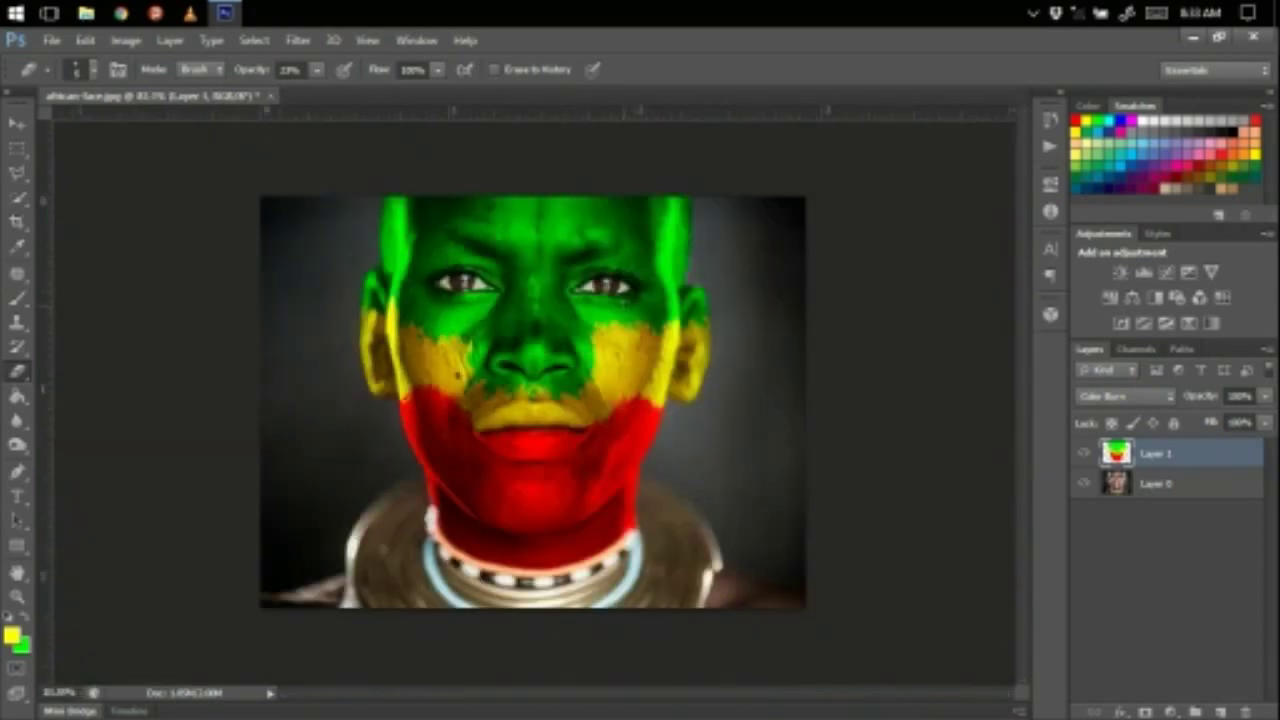
{"action": "scroll", "coordinate": [586, 259], "scroll_direction": "up", "scroll_amount": 10}
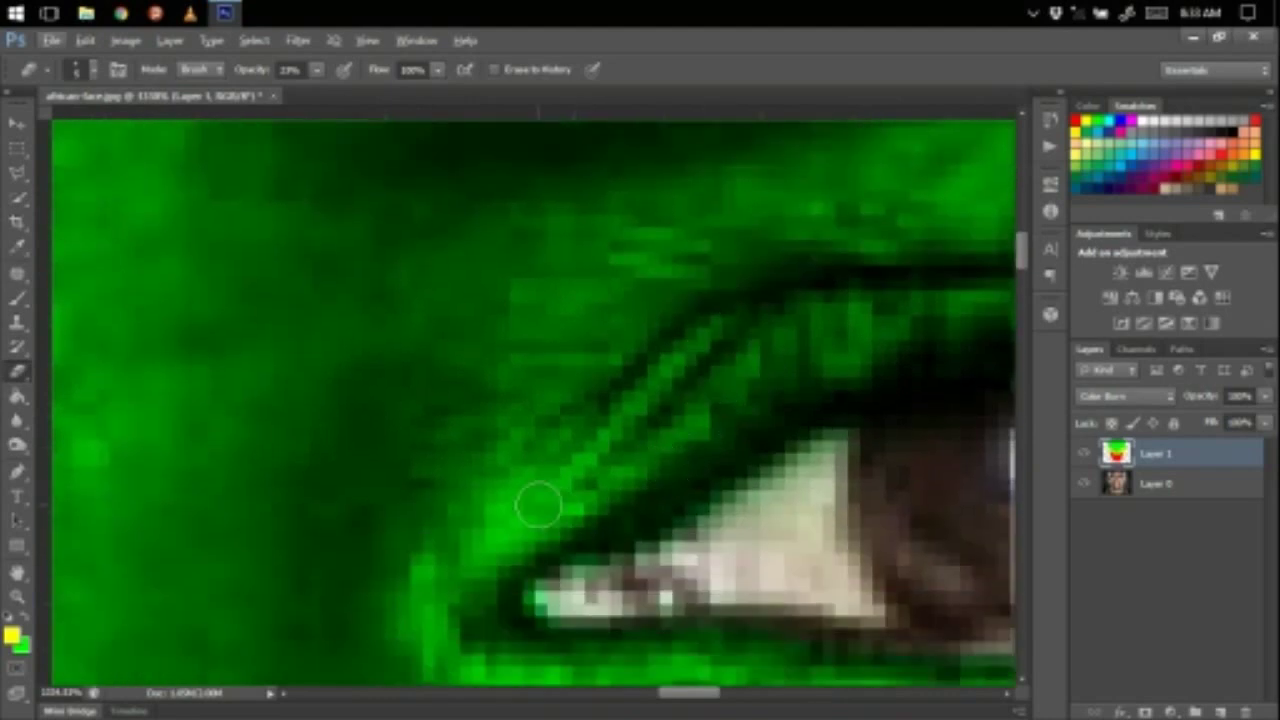
{"action": "scroll", "coordinate": [538, 505], "scroll_direction": "down", "scroll_amount": 1}
{"action": "scroll", "coordinate": [630, 497], "scroll_direction": "down", "scroll_amount": 5}
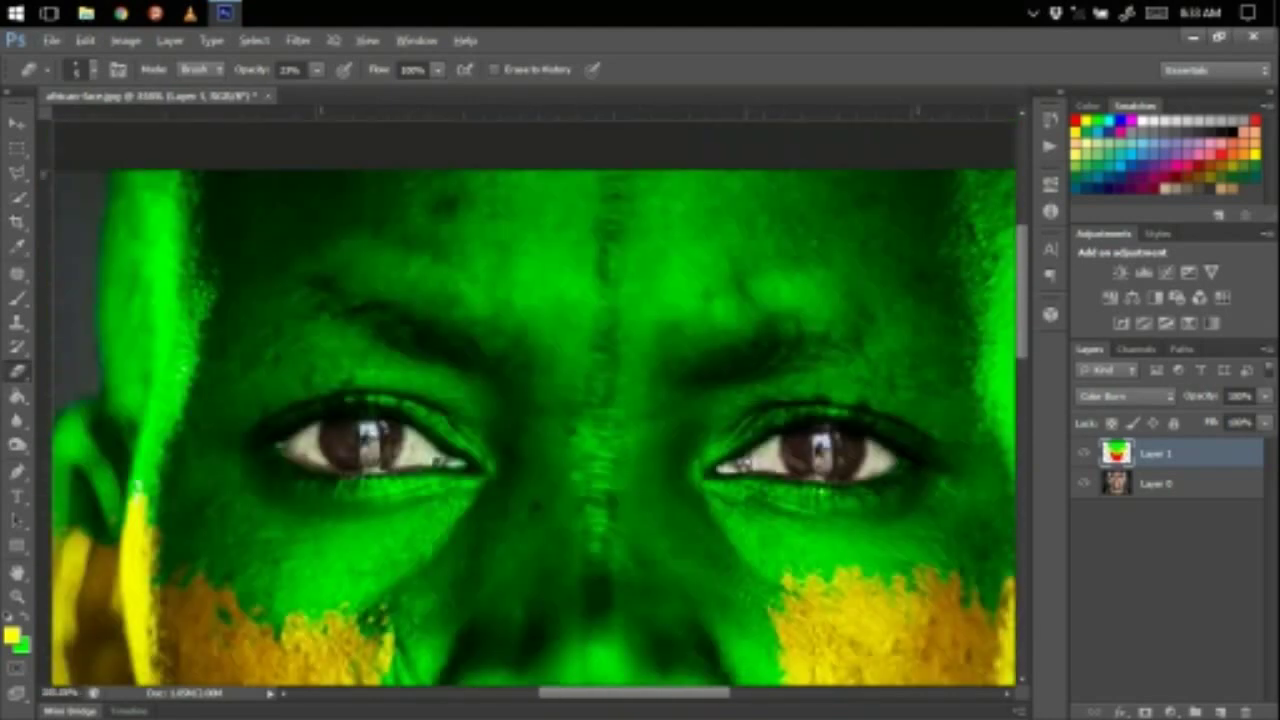
{"action": "scroll", "coordinate": [708, 447], "scroll_direction": "down", "scroll_amount": 6}
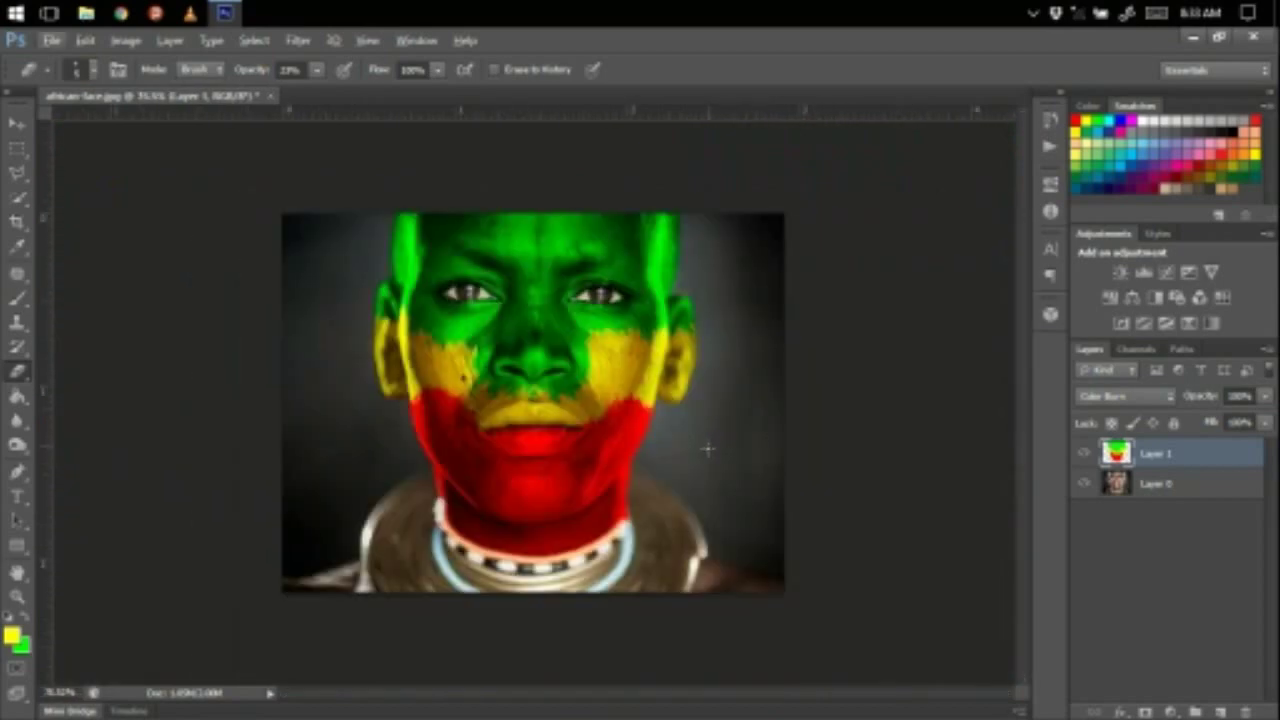
{"action": "left_click", "coordinate": [1173, 488], "text": "shift"}
{"action": "right_click", "coordinate": [1171, 490]}
{"action": "left_click", "coordinate": [833, 516]}
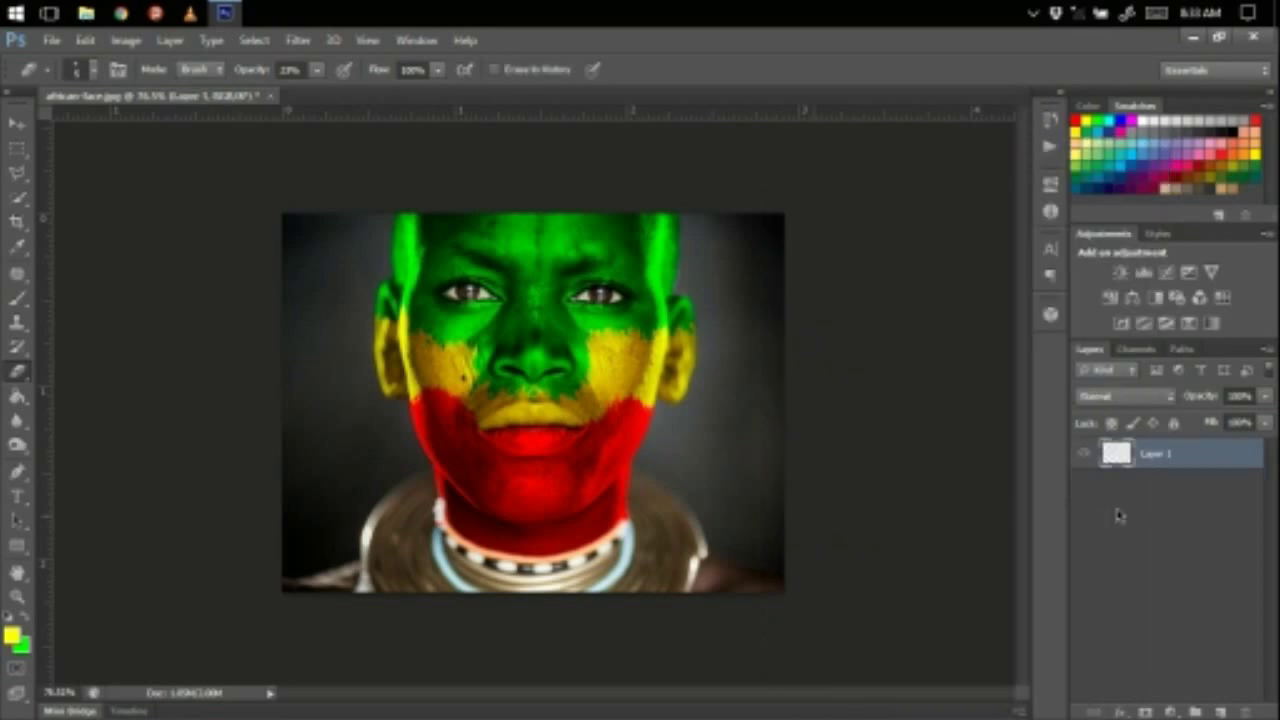
{"action": "key", "text": "ctrl+z"}
{"action": "left_click", "coordinate": [1205, 520]}
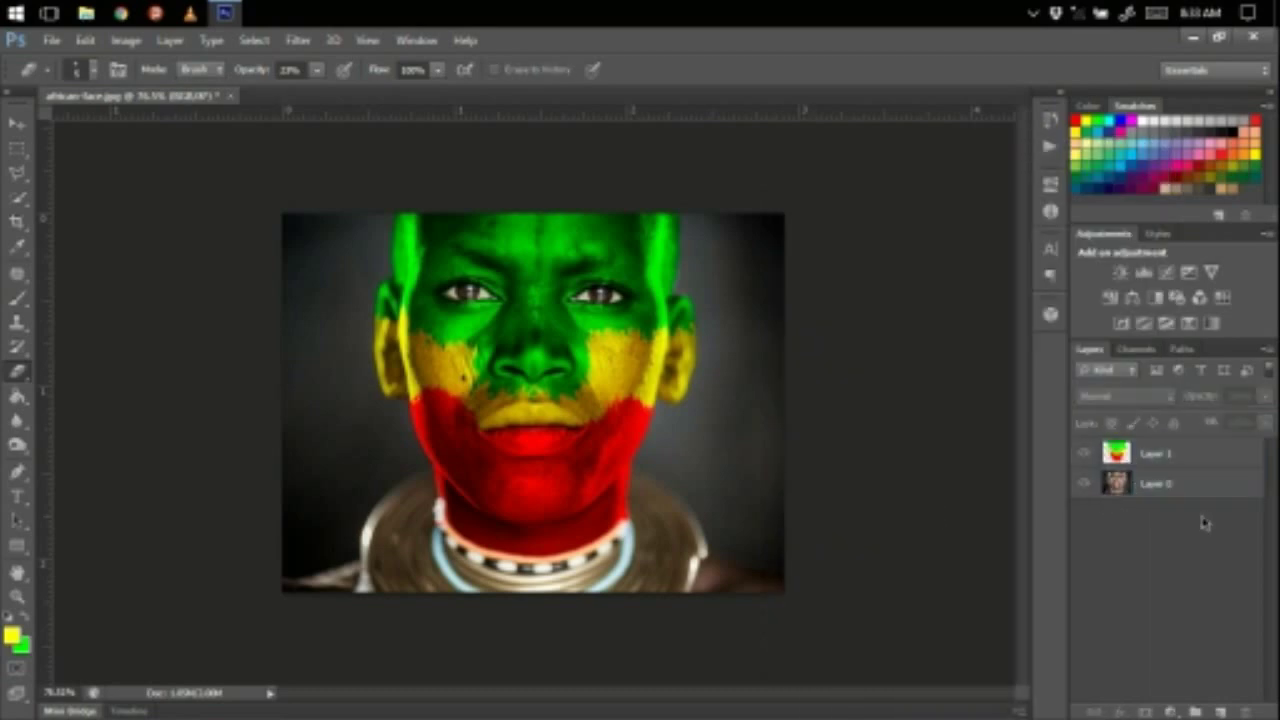
Step: Lower the opacity of the Color Burn paint layer slightly so the flag colours look softer on the skin
{"action": "left_click", "coordinate": [1179, 462]}
{"action": "left_click_drag", "start_coordinate": [1206, 400], "coordinate": [1174, 400]}
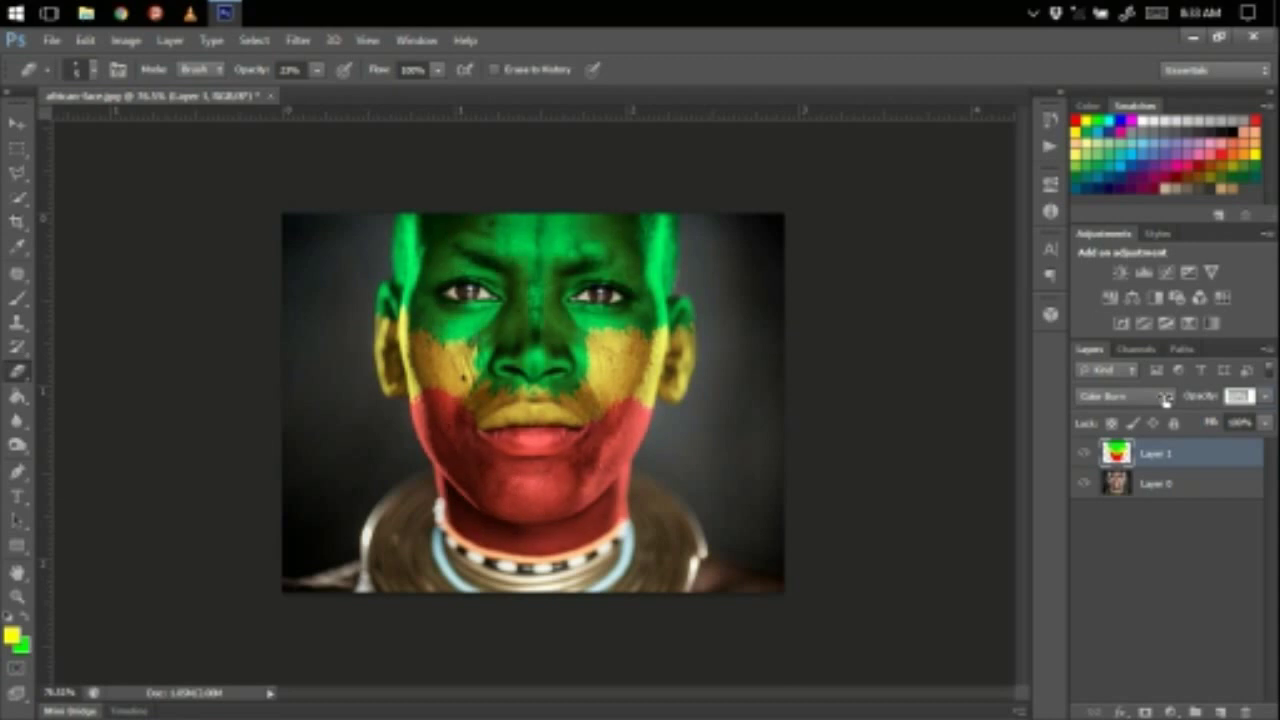
{"action": "left_click_drag", "start_coordinate": [1166, 400], "coordinate": [1165, 400]}
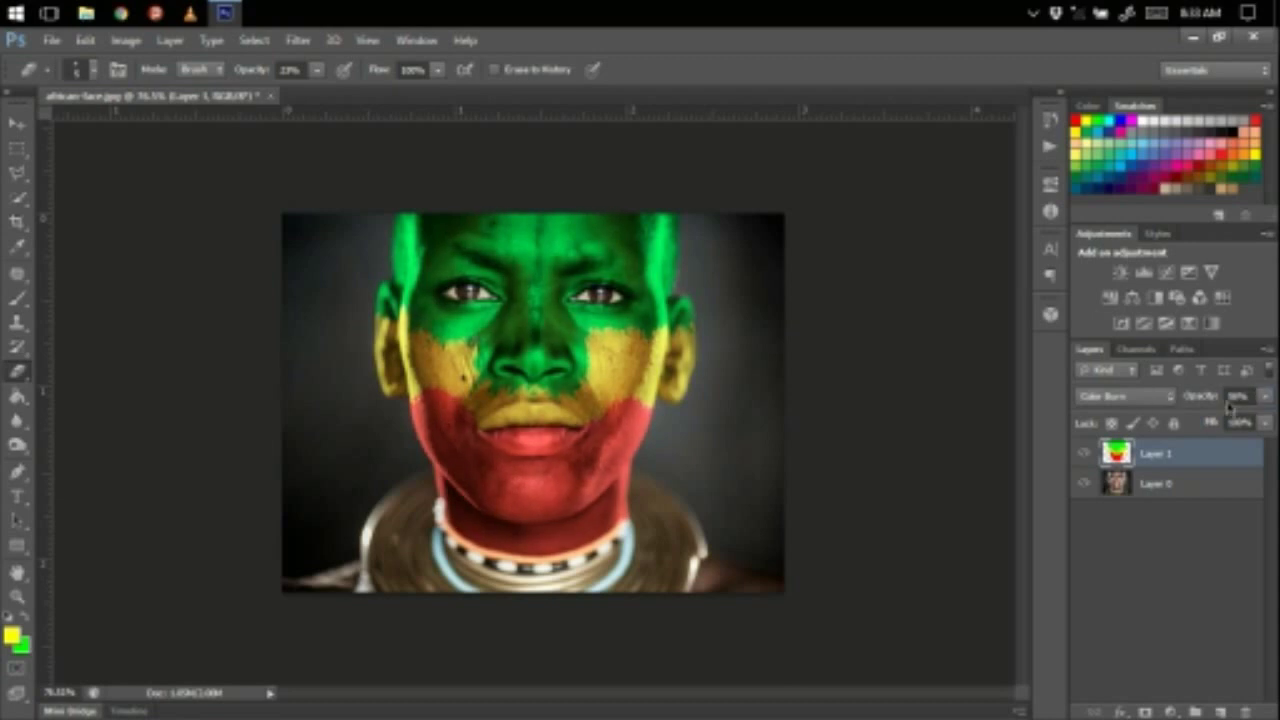
Step: Flatten the paint and portrait layers into one image and duplicate the resulting background layer
{"action": "left_click", "coordinate": [1179, 486], "text": "shift"}
{"action": "right_click", "coordinate": [1182, 486]}
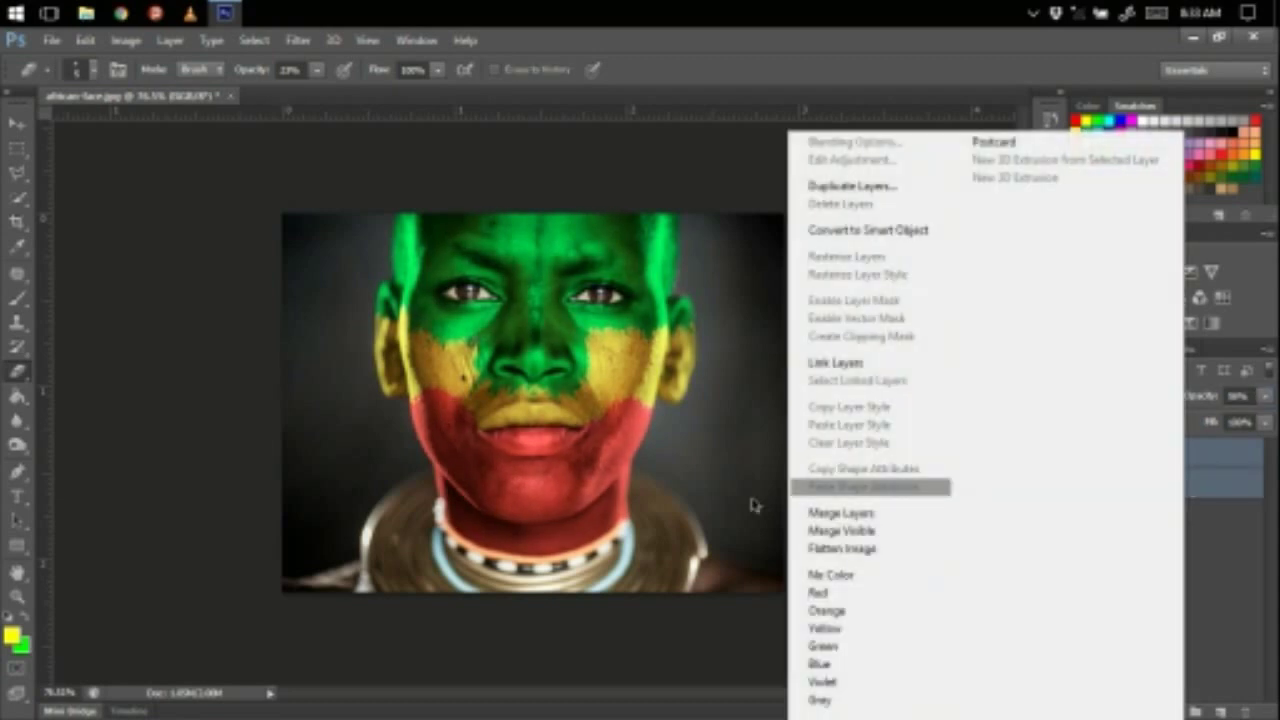
{"action": "left_click", "coordinate": [832, 549]}
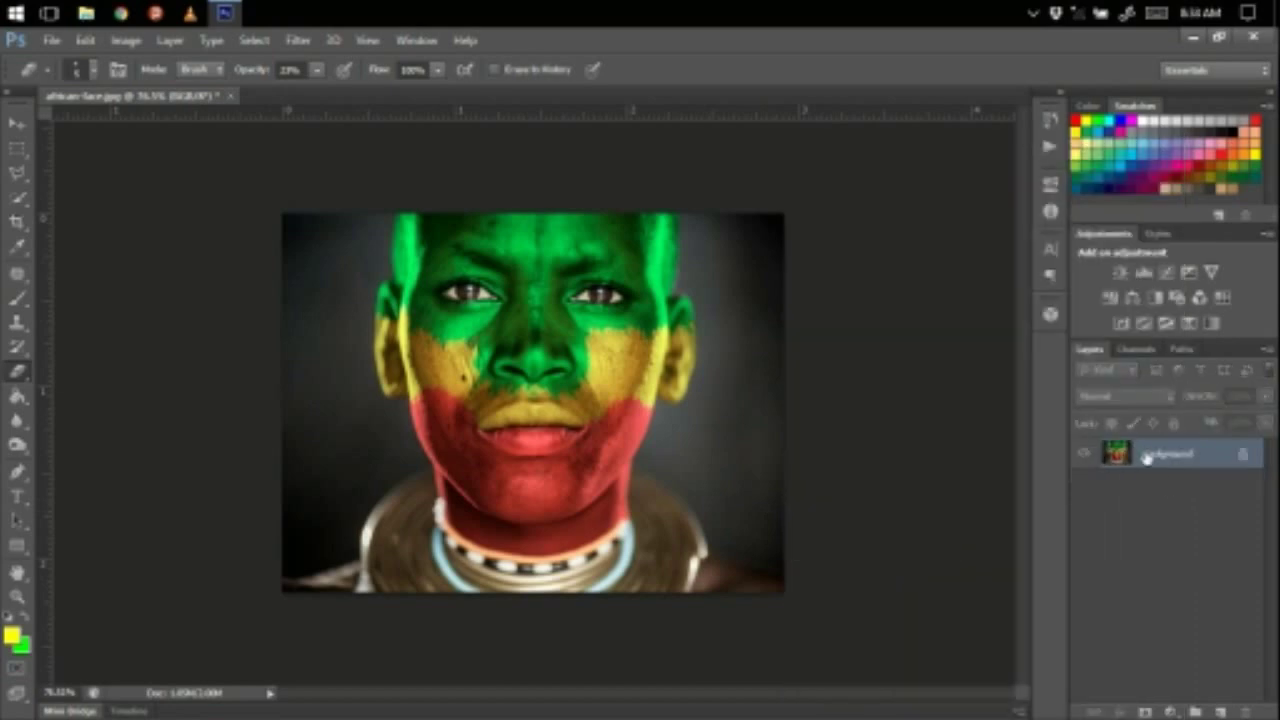
{"action": "left_click_drag", "start_coordinate": [1168, 462], "coordinate": [1219, 710]}
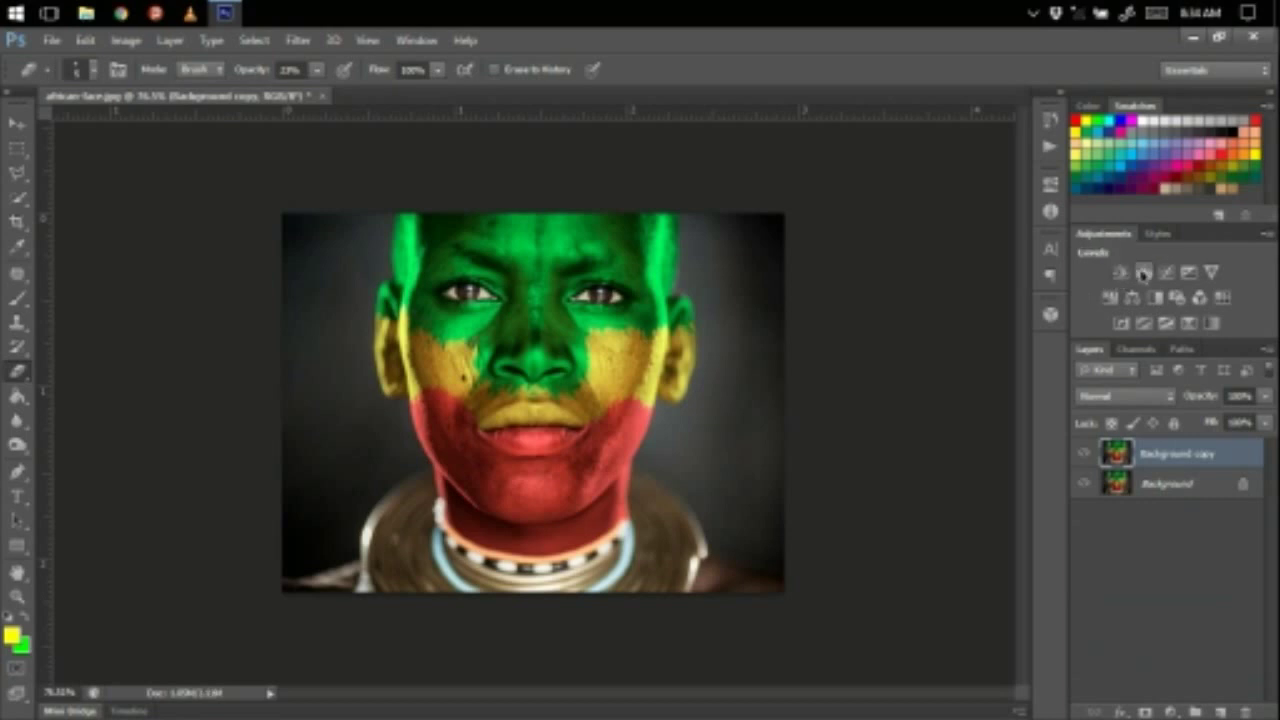
Step: Add a Levels adjustment with the white input at 235, a raised black input and a lowered white output to darken the portrait
{"action": "left_click", "coordinate": [1144, 273]}
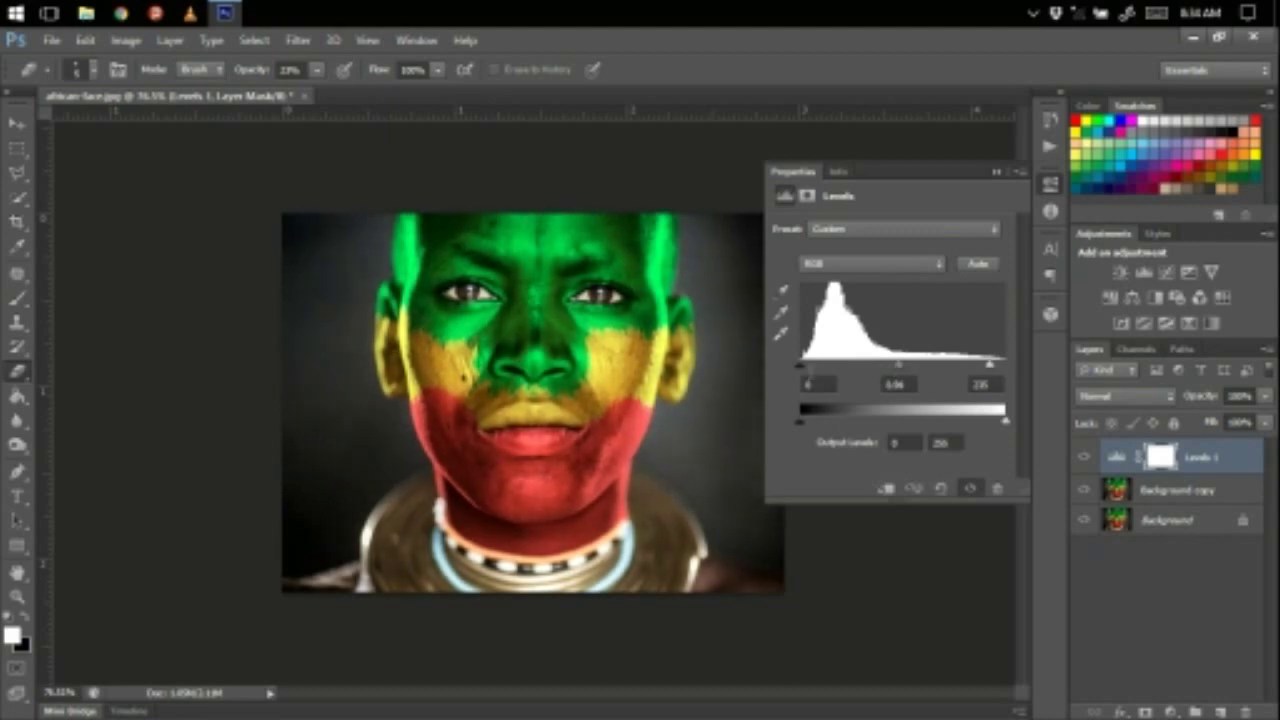
{"action": "left_click_drag", "start_coordinate": [803, 368], "coordinate": [811, 368]}
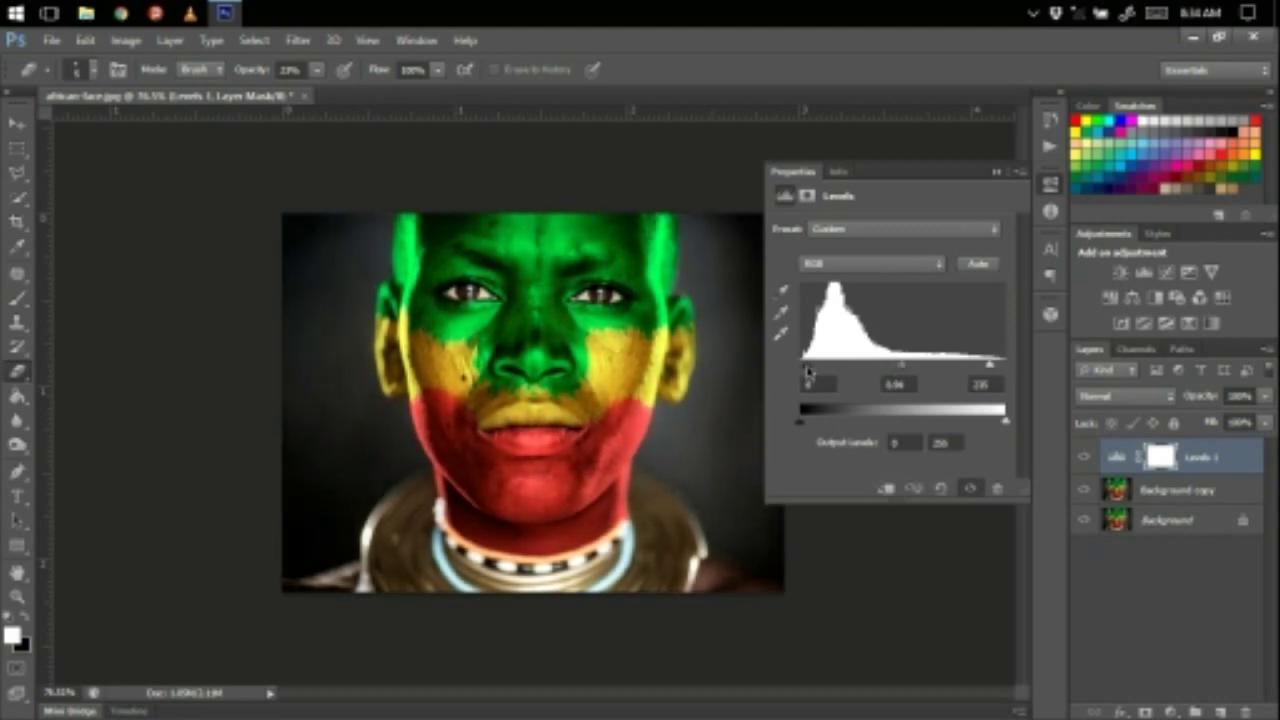
{"action": "left_click_drag", "start_coordinate": [808, 430], "coordinate": [800, 428]}
{"action": "left_click_drag", "start_coordinate": [1006, 424], "coordinate": [963, 427]}
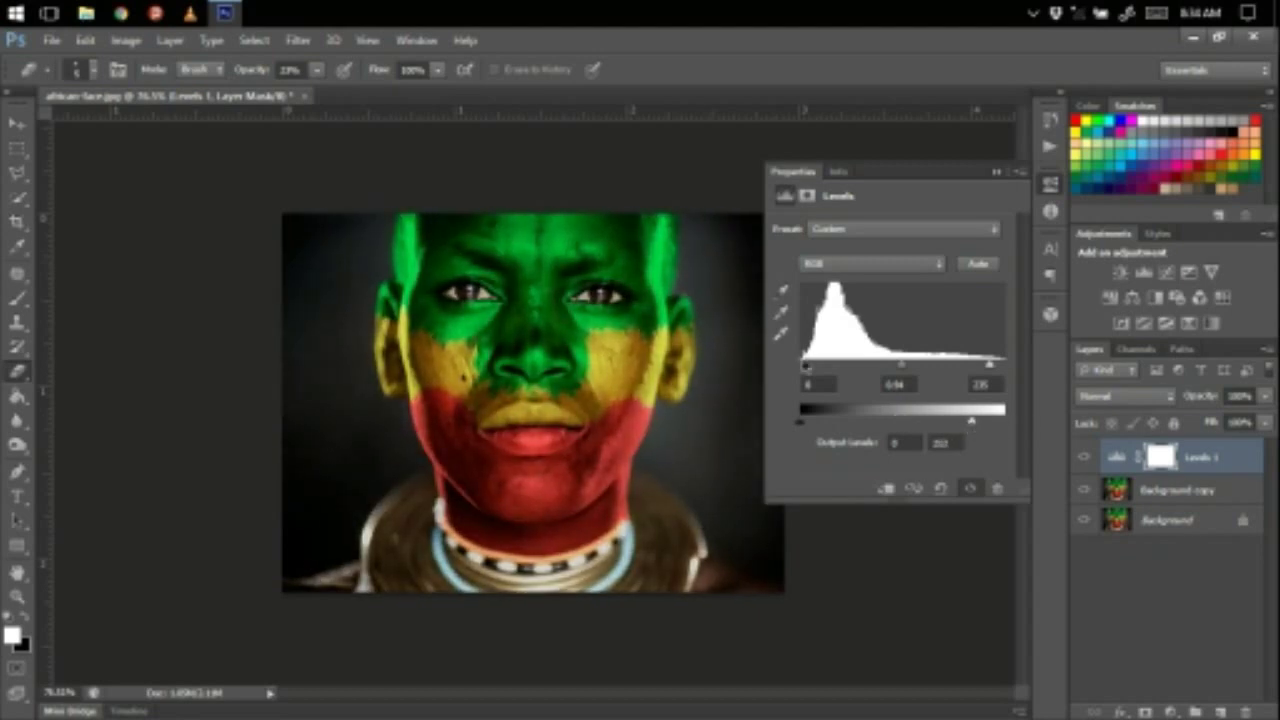
{"action": "left_click_drag", "start_coordinate": [810, 370], "coordinate": [816, 370]}
{"action": "left_click", "coordinate": [997, 173]}
Step: Merge the Levels adjustment with the background copy, and compare the portrait with the merged layer hidden and shown
{"action": "left_click", "coordinate": [1208, 490], "text": "ctrl"}
{"action": "right_click", "coordinate": [1210, 490]}
{"action": "left_click", "coordinate": [1252, 482]}
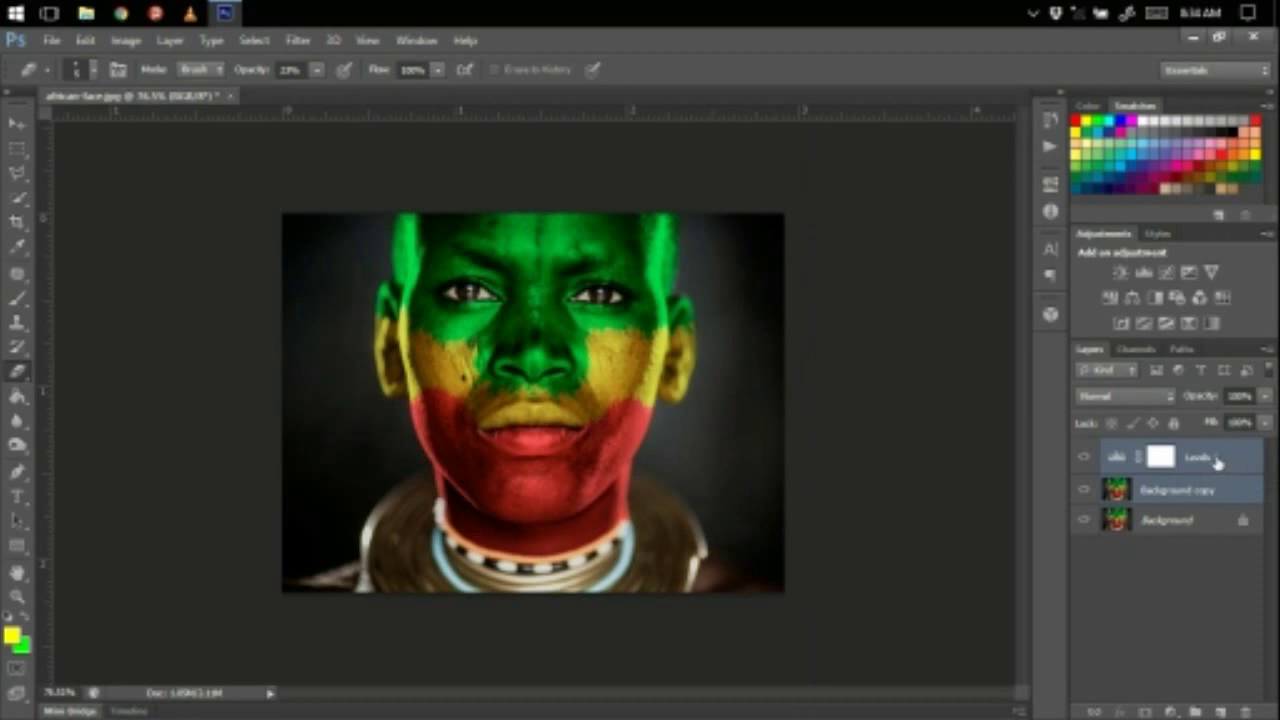
{"action": "right_click", "coordinate": [1186, 498]}
{"action": "left_click", "coordinate": [891, 520]}
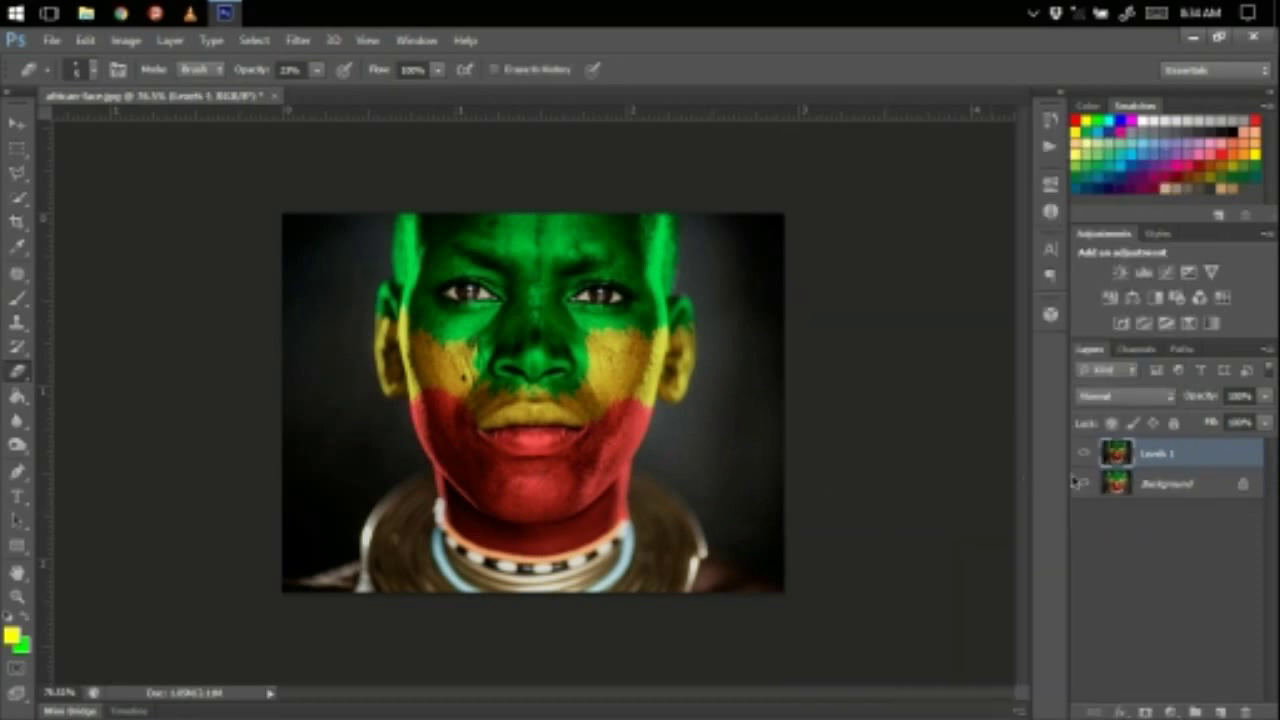
{"action": "left_click", "coordinate": [1083, 457]}
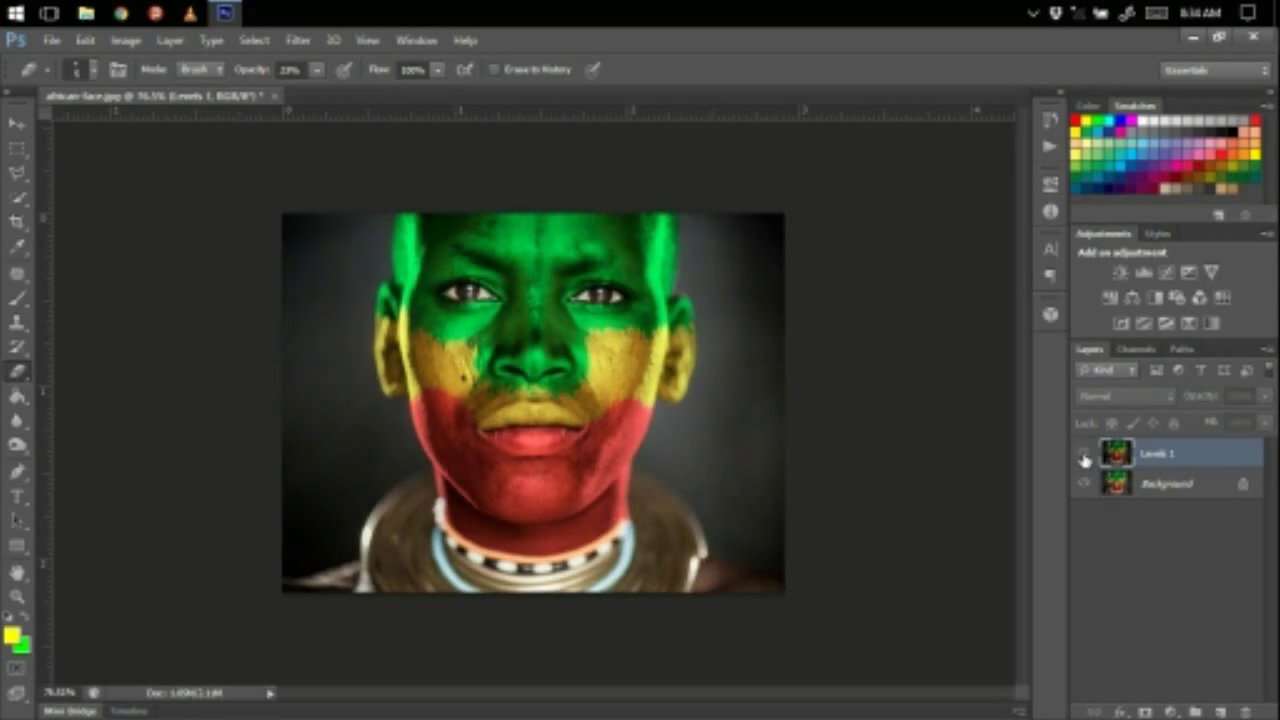
{"action": "left_click", "coordinate": [1084, 457]}
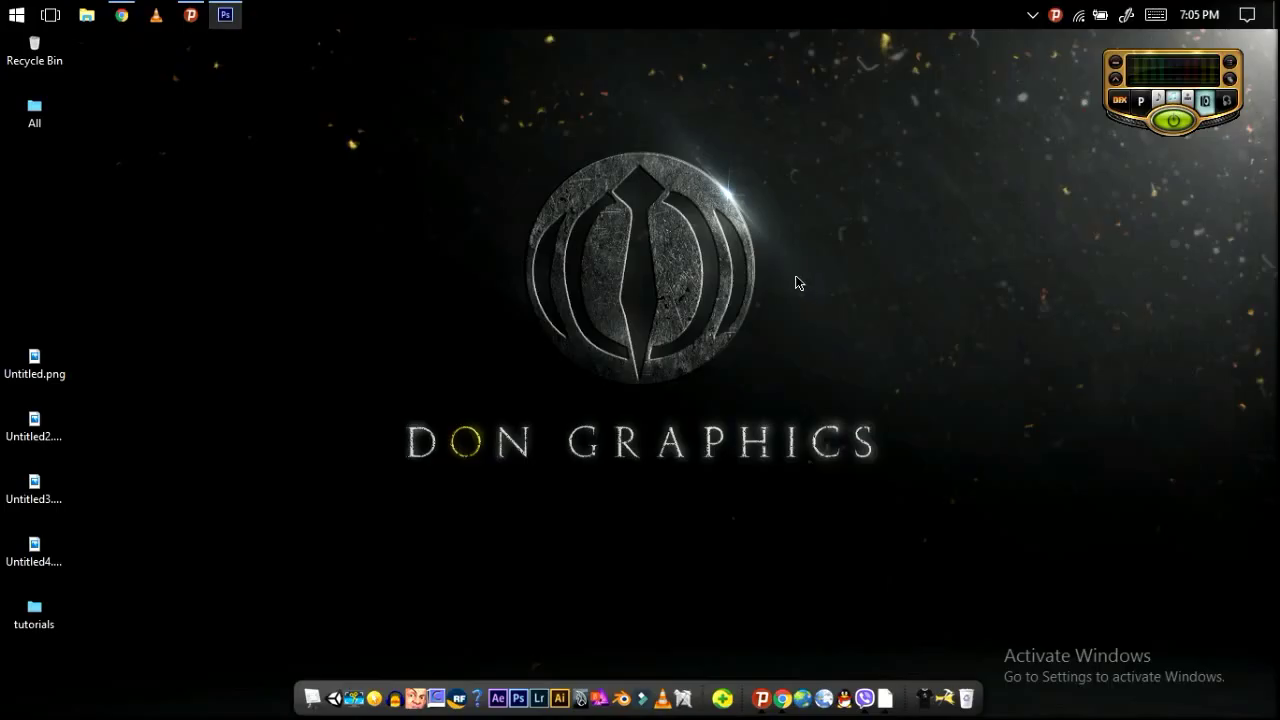
Step: Switch to Chrome and look through the dongraphics.com home page and the DON Graphics Instagram profile
{"action": "left_click", "coordinate": [121, 14]}
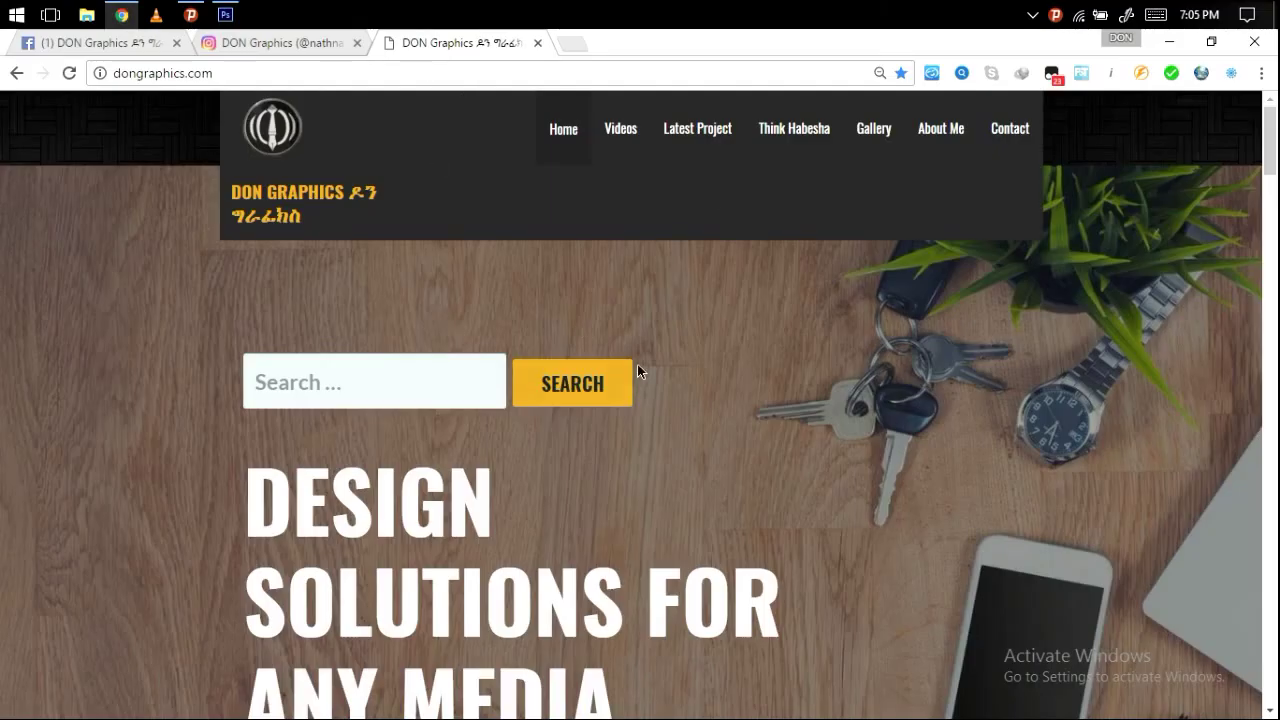
{"action": "left_click_drag", "start_coordinate": [261, 73], "coordinate": [17, 73]}
{"action": "scroll", "coordinate": [942, 400], "scroll_direction": "down", "scroll_amount": 15}
{"action": "scroll", "coordinate": [957, 406], "scroll_direction": "down", "scroll_amount": 5}
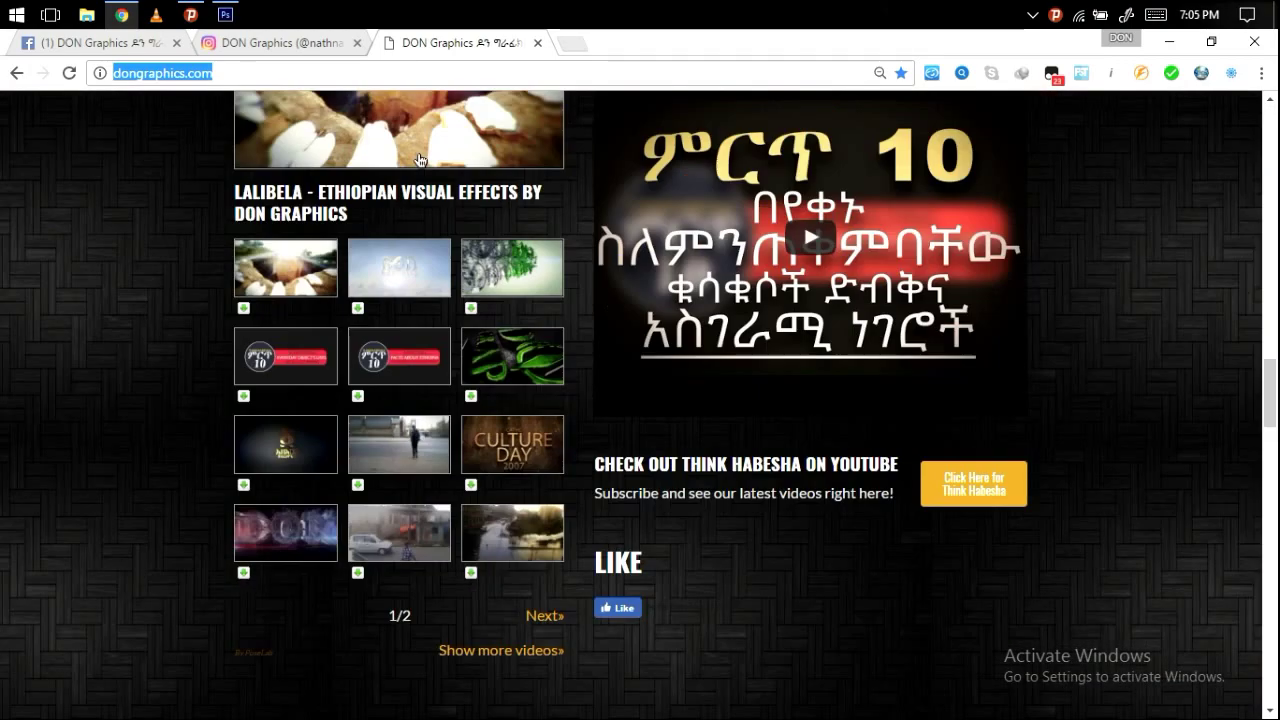
{"action": "left_click", "coordinate": [280, 43]}
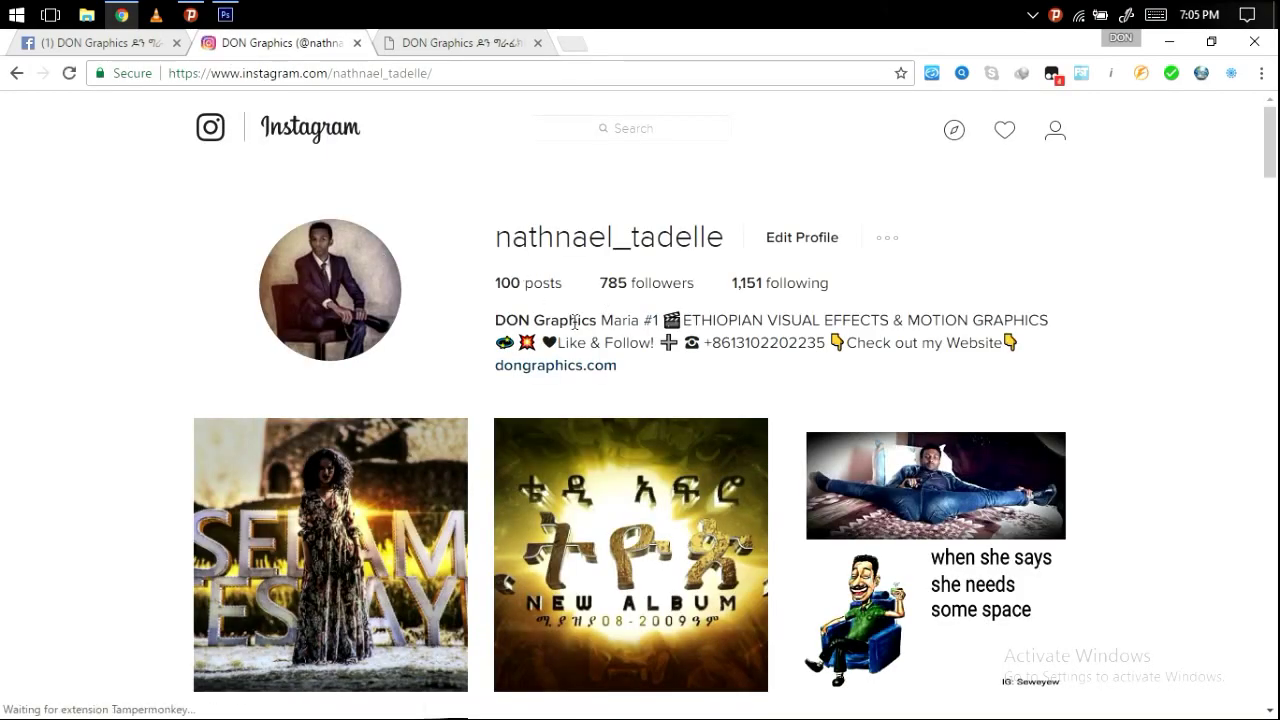
Step: Like the DON Graphics page on Facebook and minimize the browser
{"action": "left_click", "coordinate": [105, 50]}
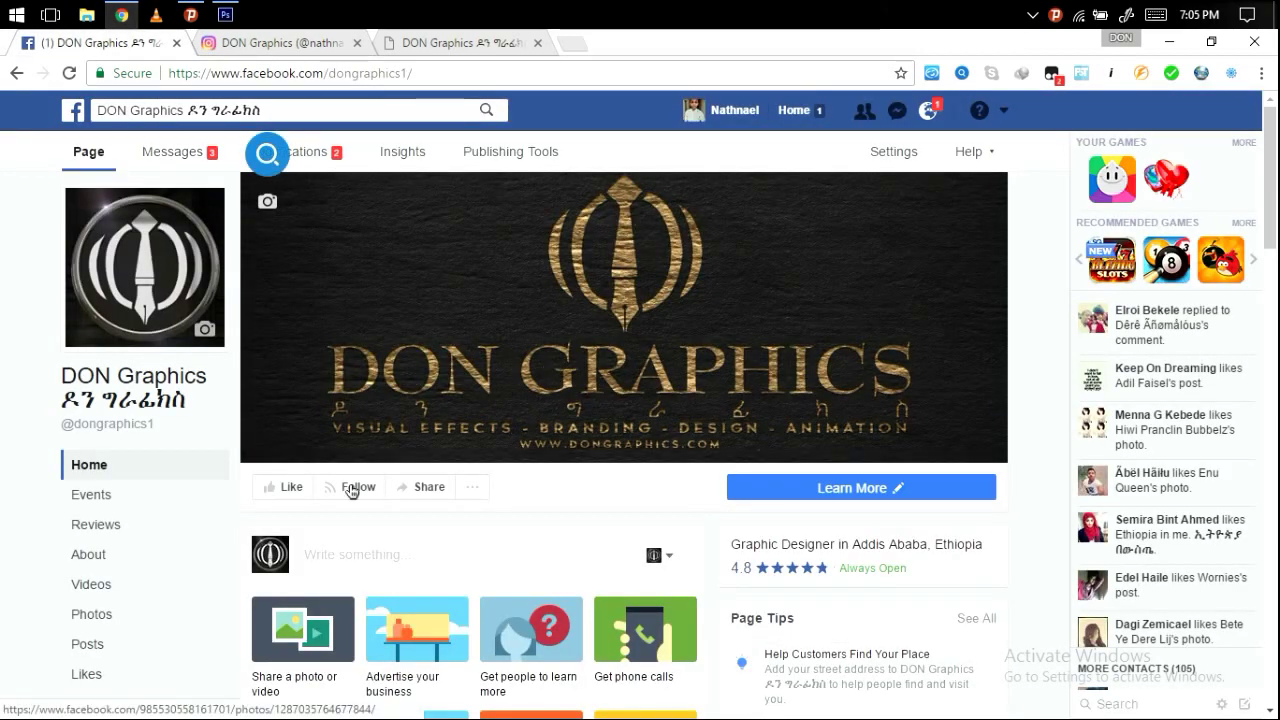
{"action": "left_click", "coordinate": [288, 487]}
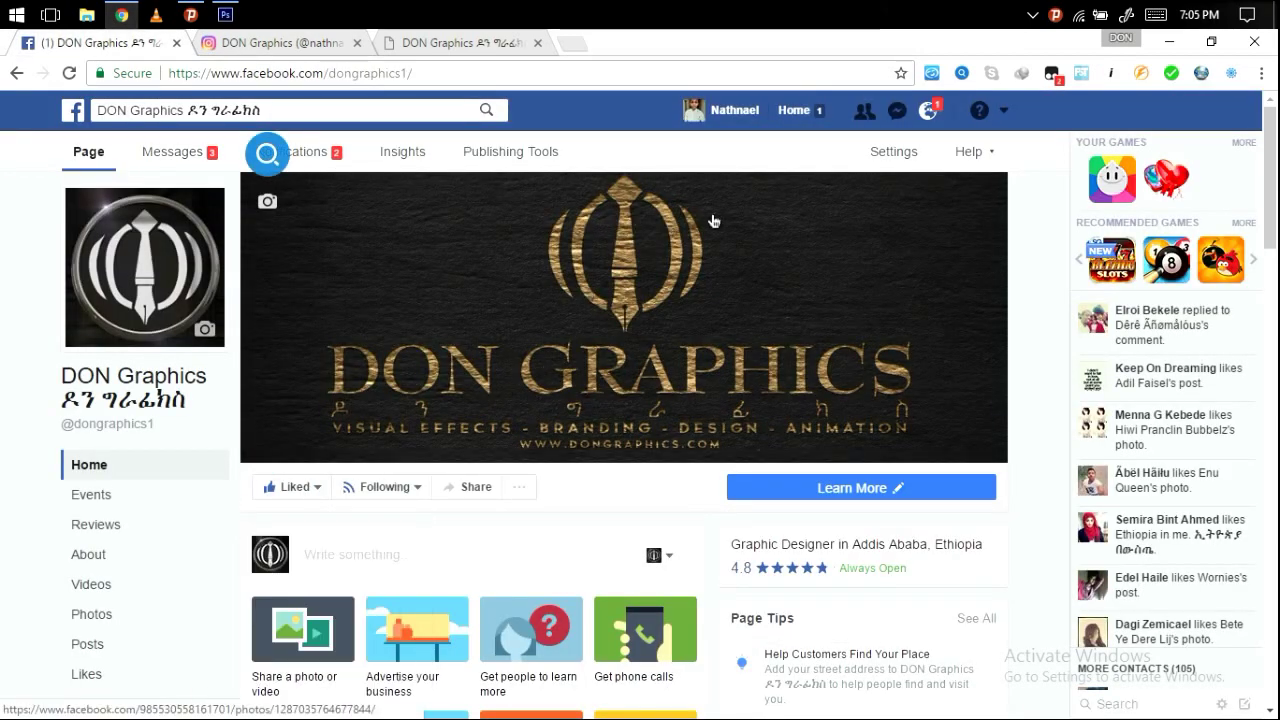
{"action": "left_click", "coordinate": [1182, 47]}
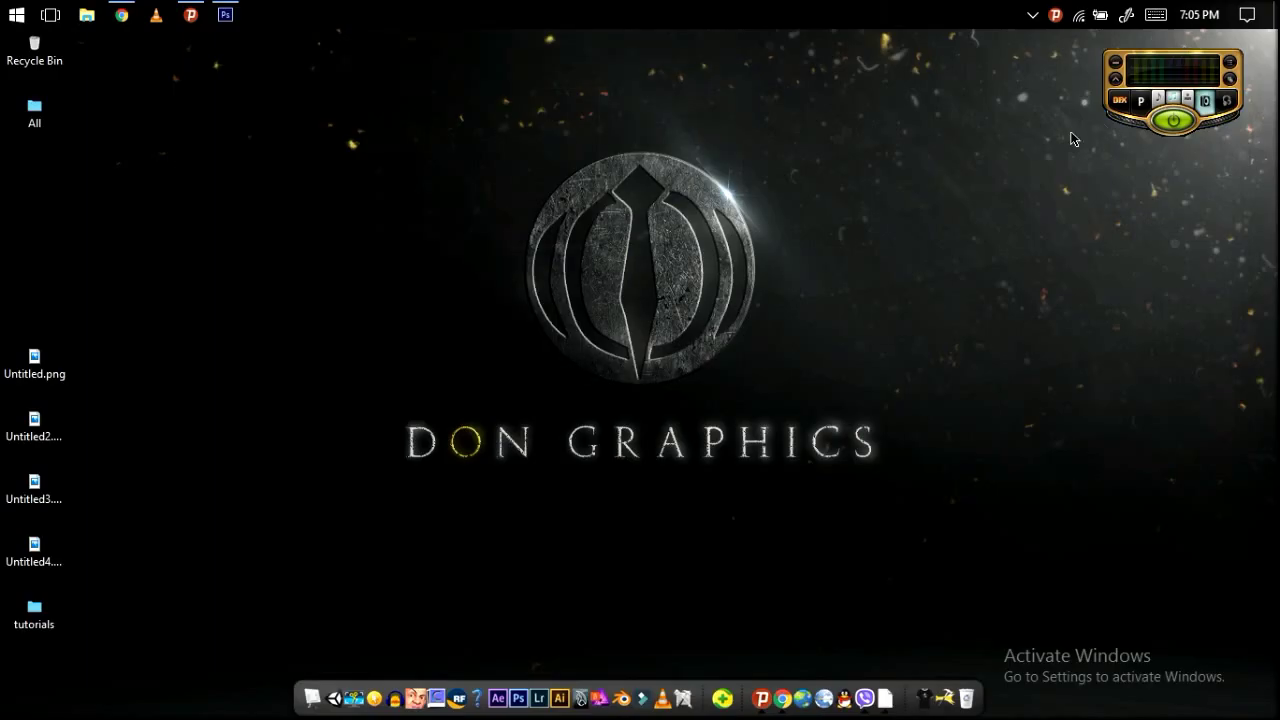